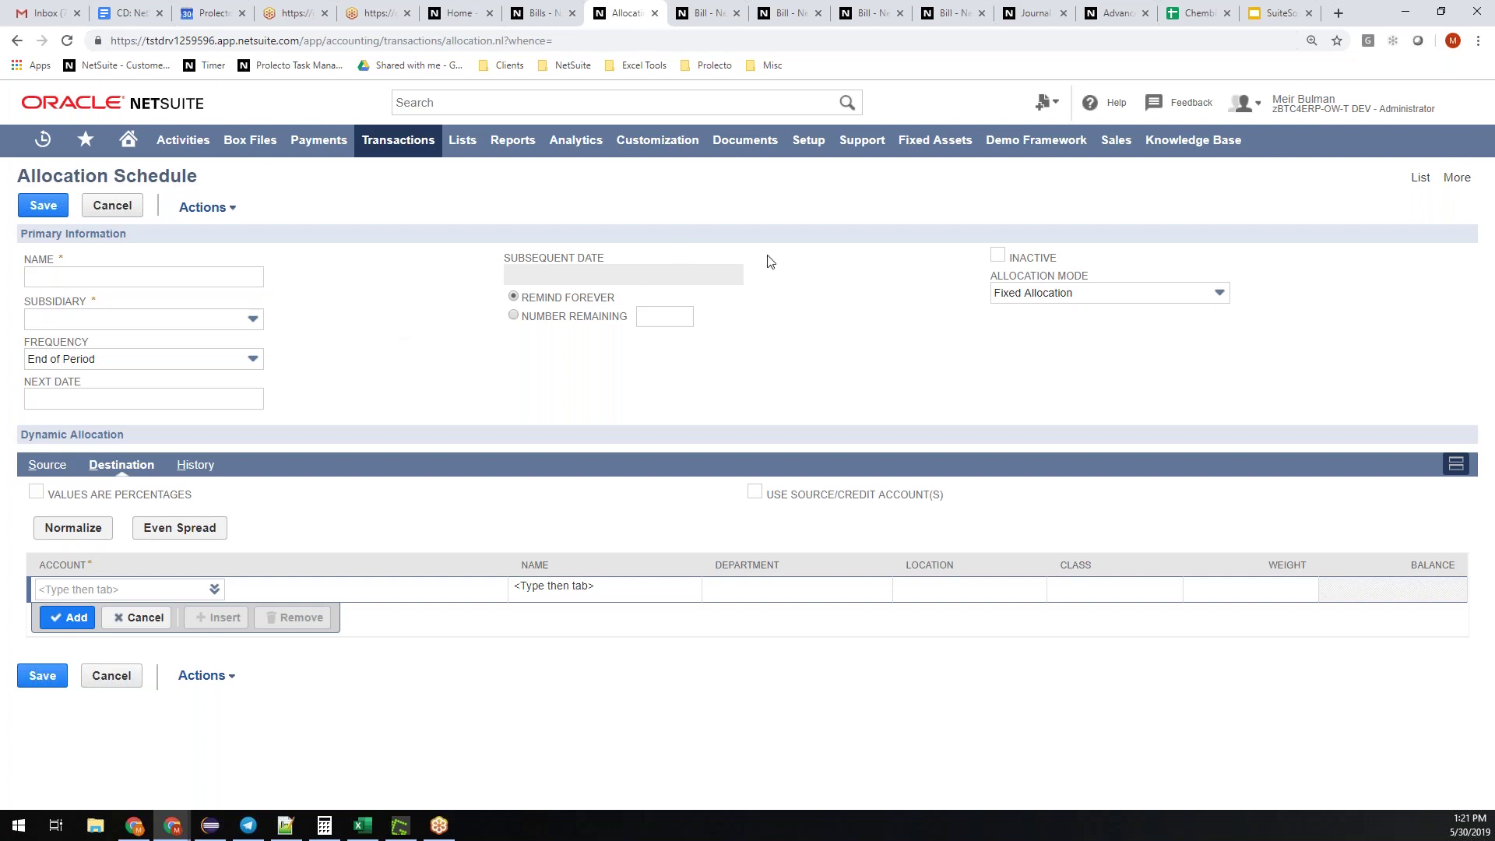
- Switch from the blank form to the list of five Allocation Schedules
click(1413, 183)
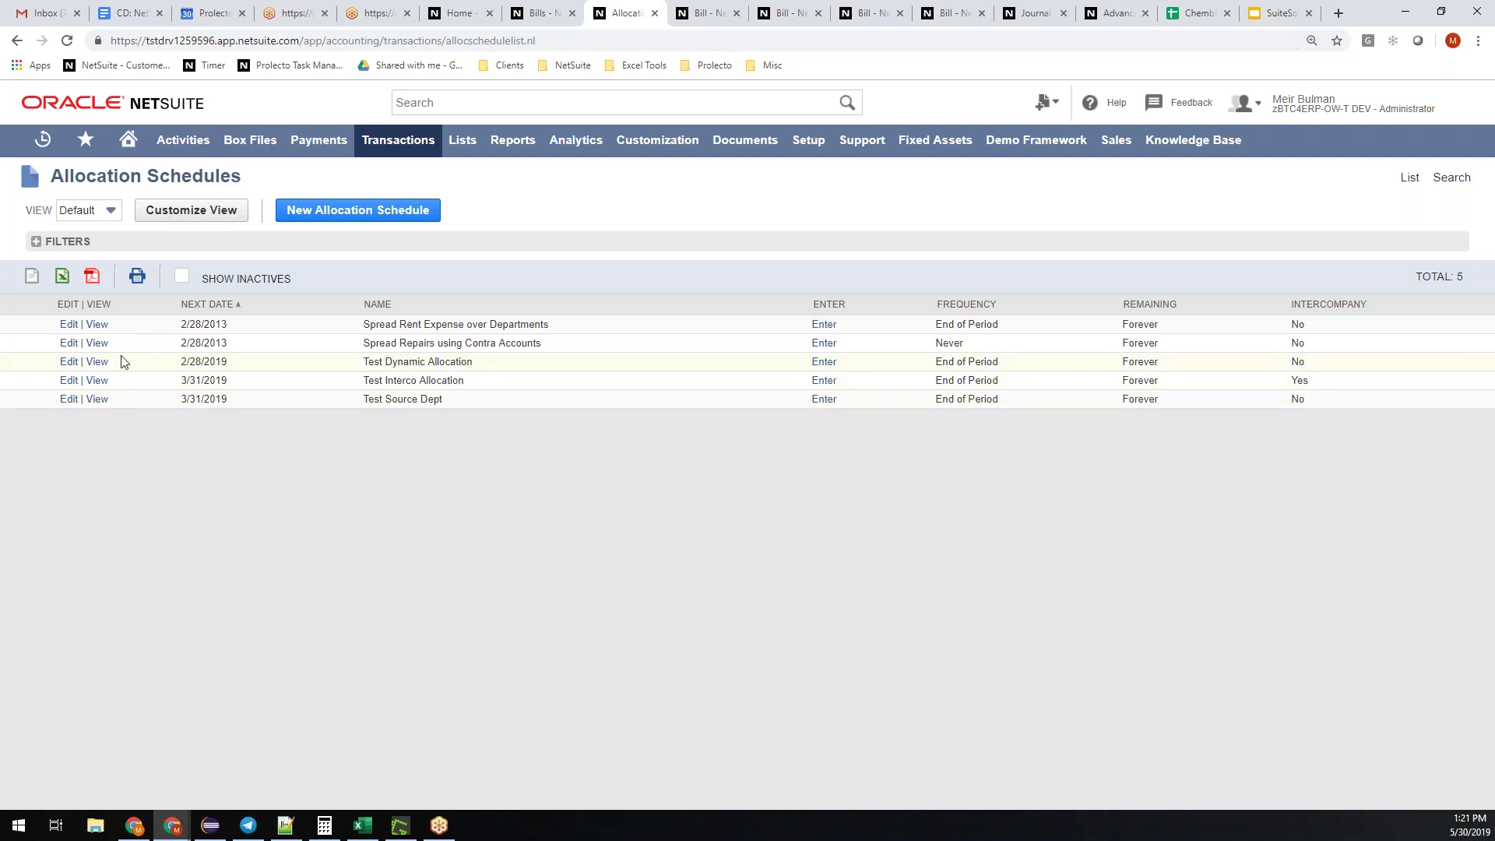
click(96, 362)
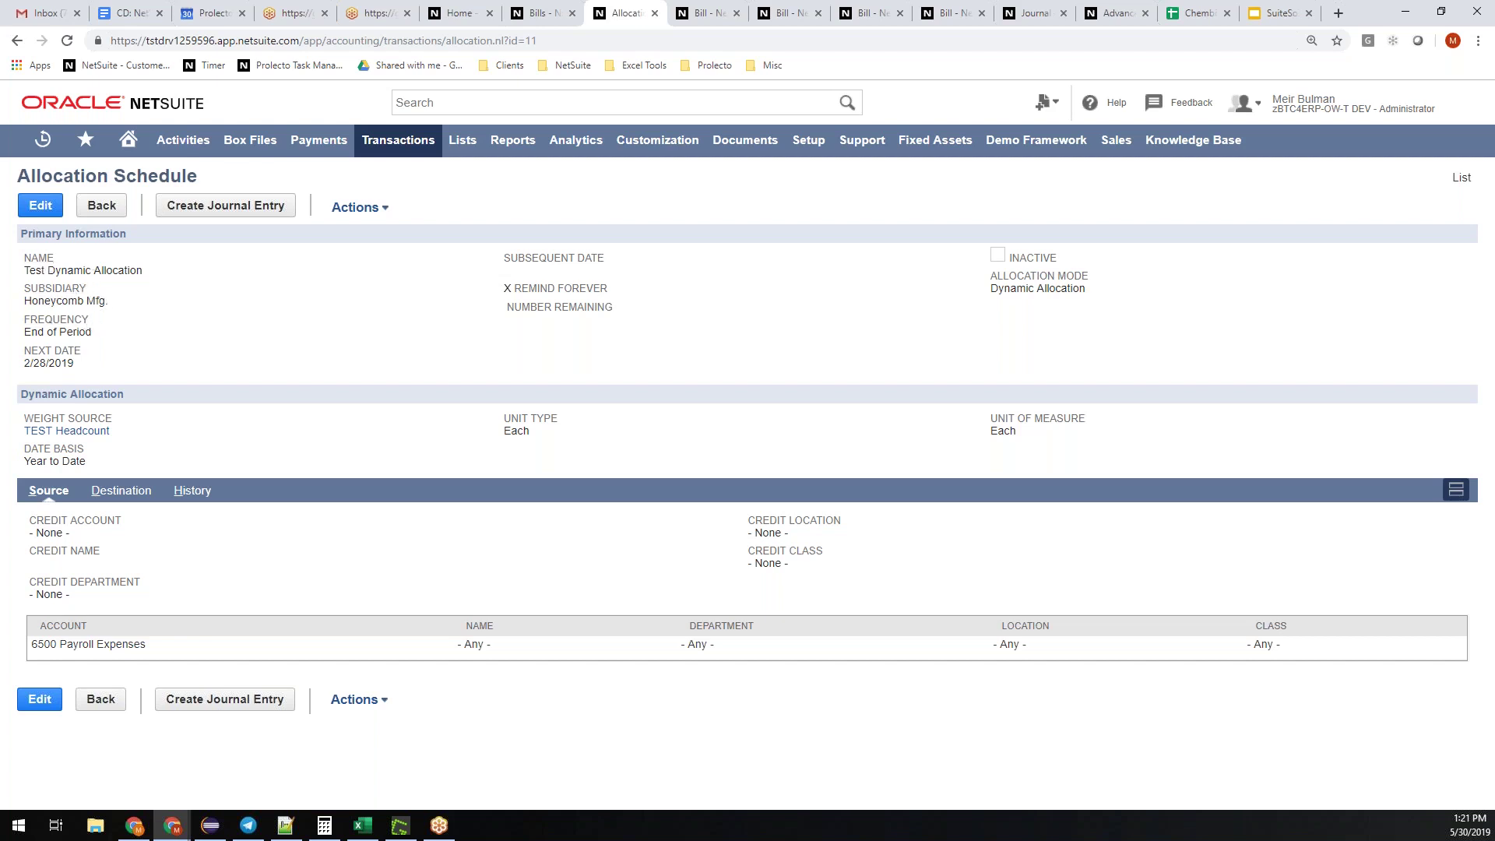
drag(113, 302, 24, 307)
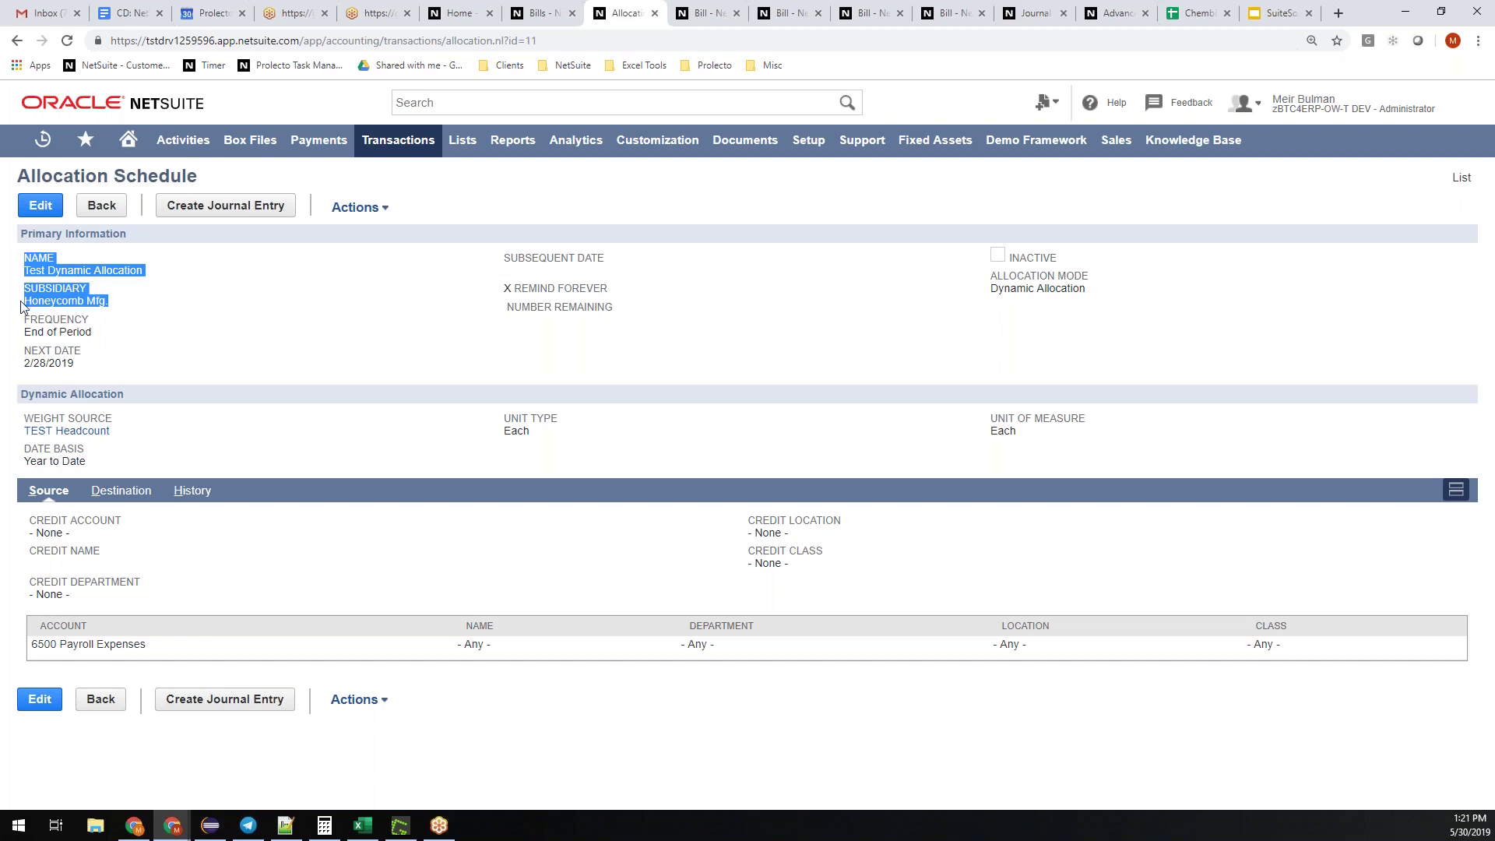
click(121, 352)
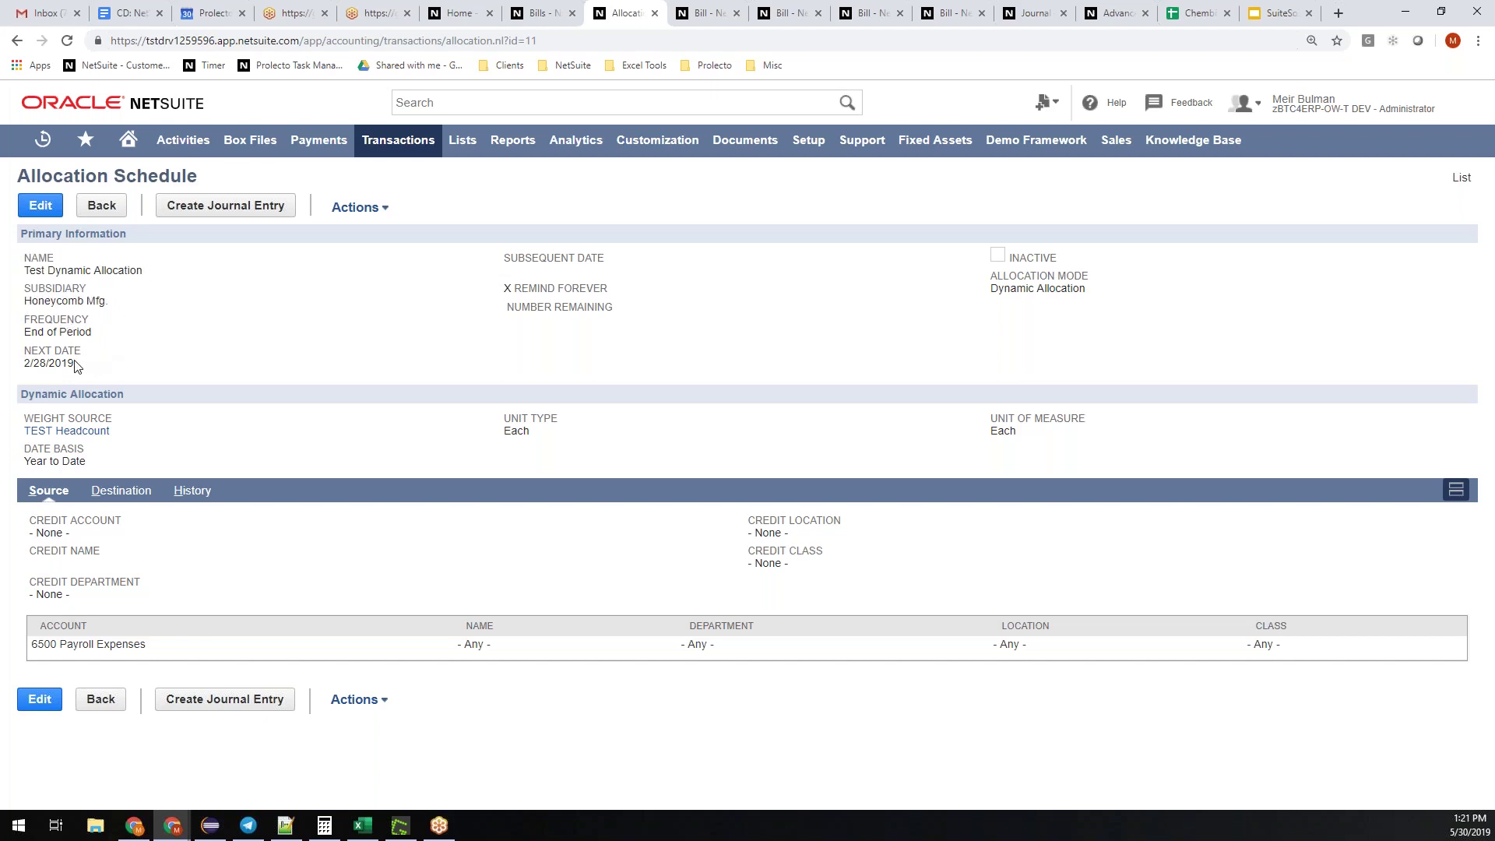
drag(75, 366, 26, 355)
click(274, 347)
drag(134, 405, 25, 431)
click(74, 409)
click(91, 440)
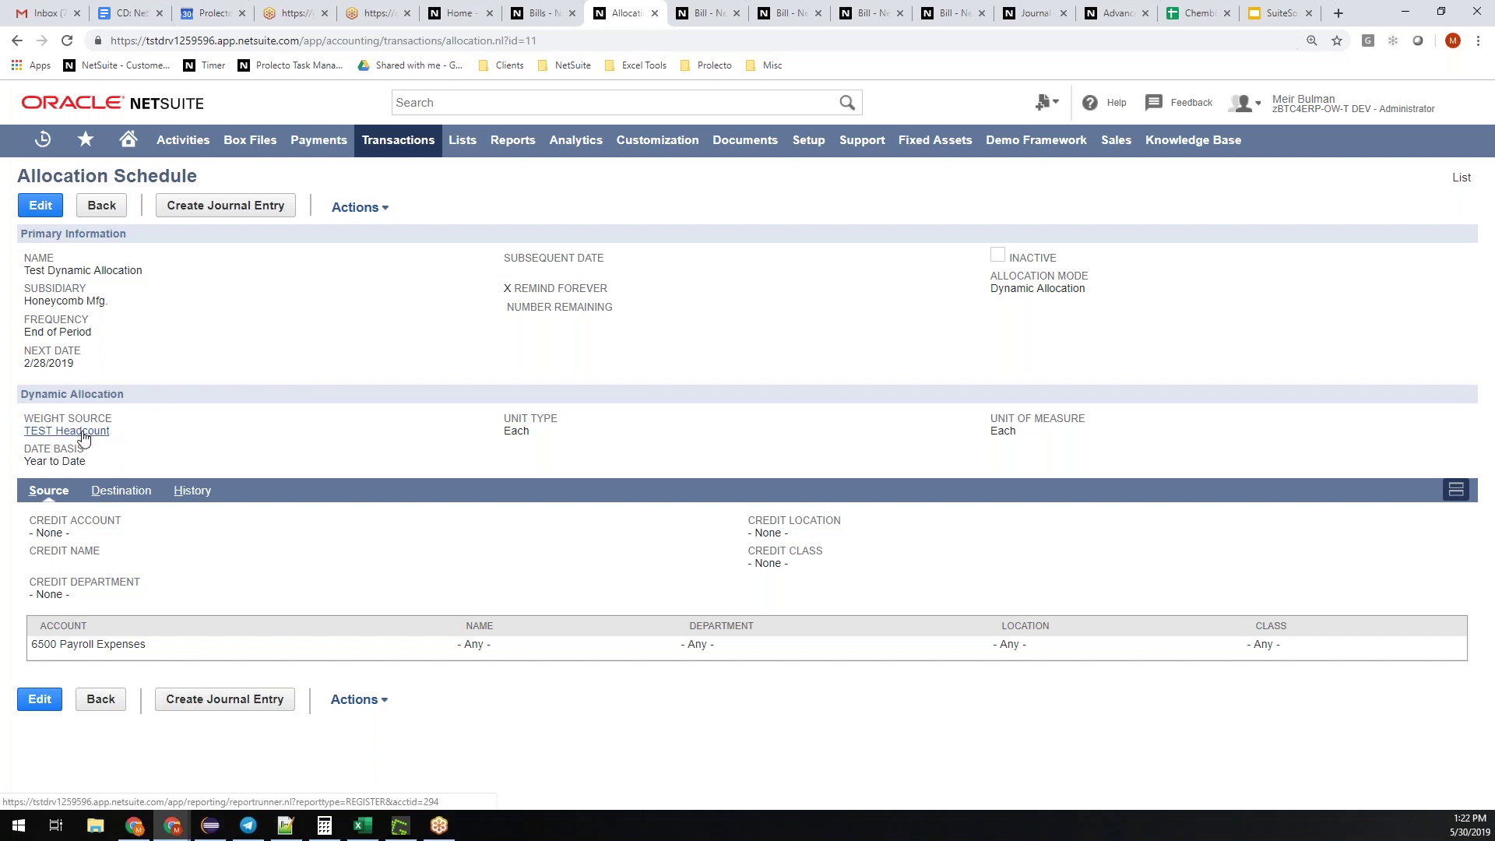
key(alt+Left)
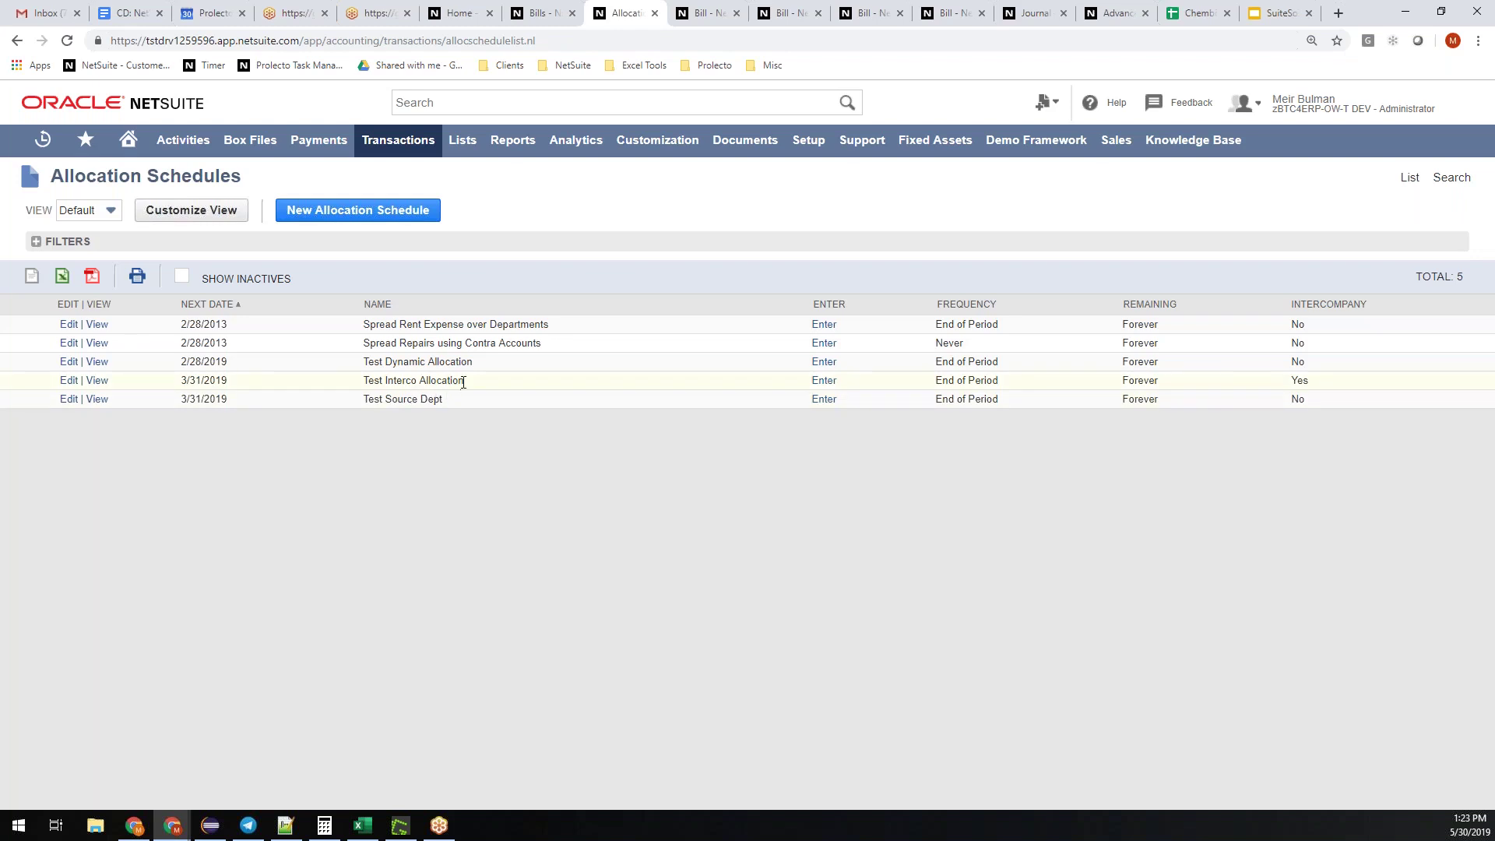
- Open Test Interco Allocation, review its Honeycomb Mfg. and 6200 Rent Expense source, then view destinations
drag(461, 381, 403, 376)
click(97, 380)
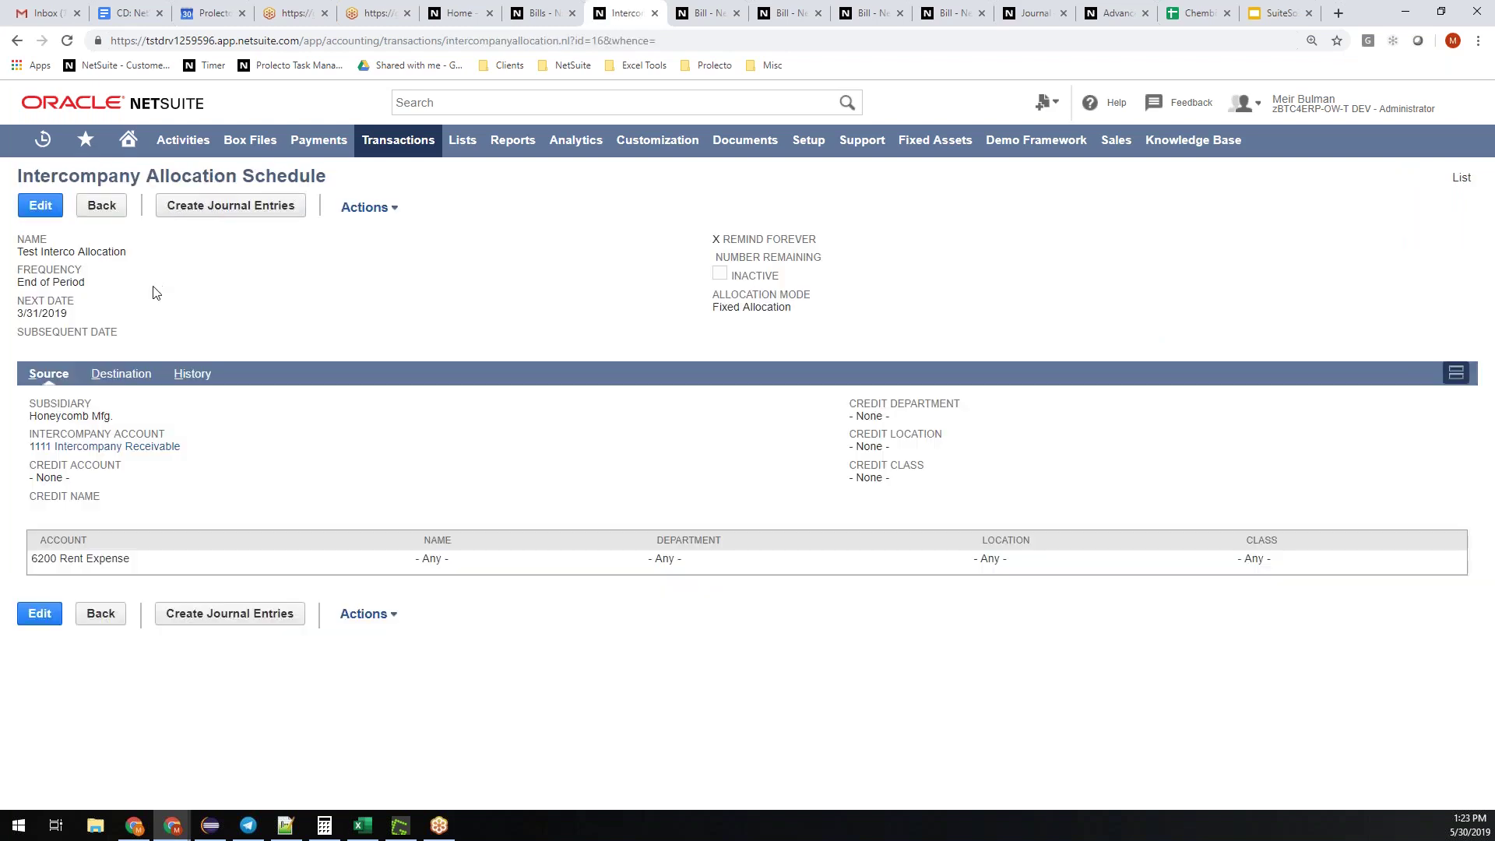
drag(118, 422, 29, 402)
drag(186, 457, 131, 443)
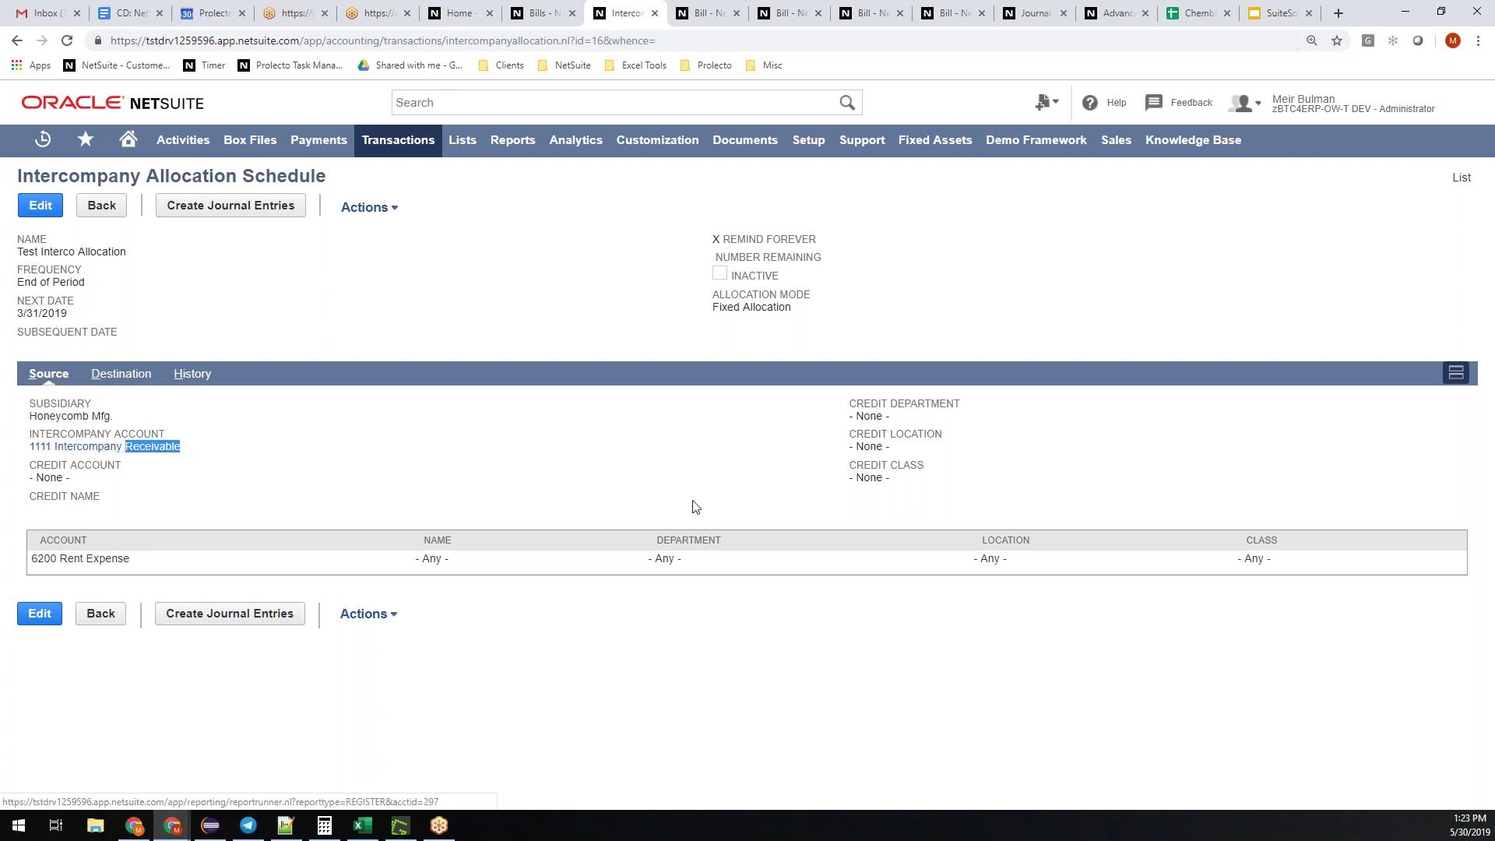
click(384, 460)
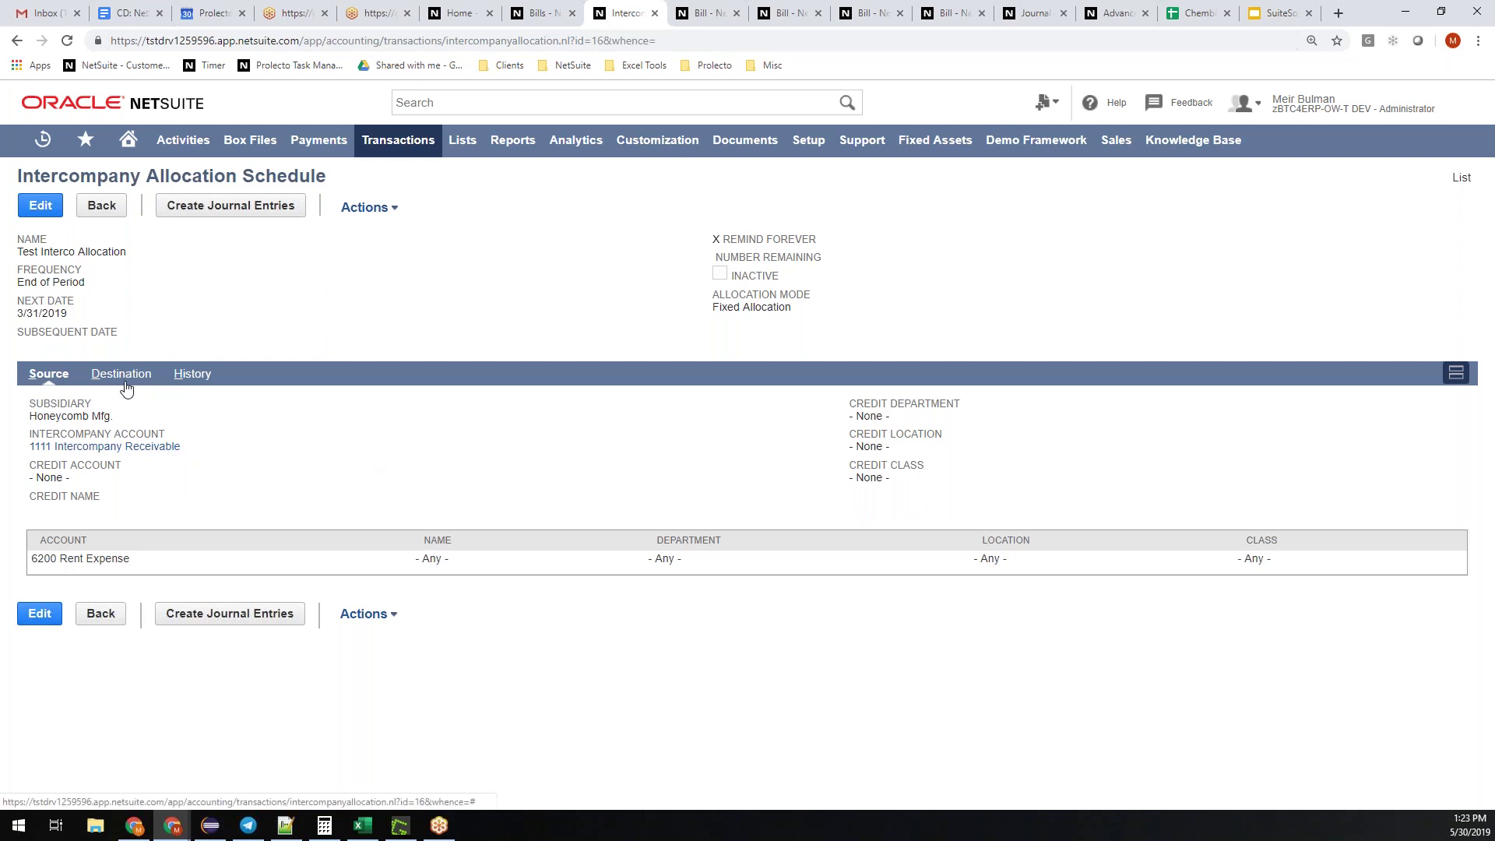
drag(130, 565, 31, 559)
click(606, 559)
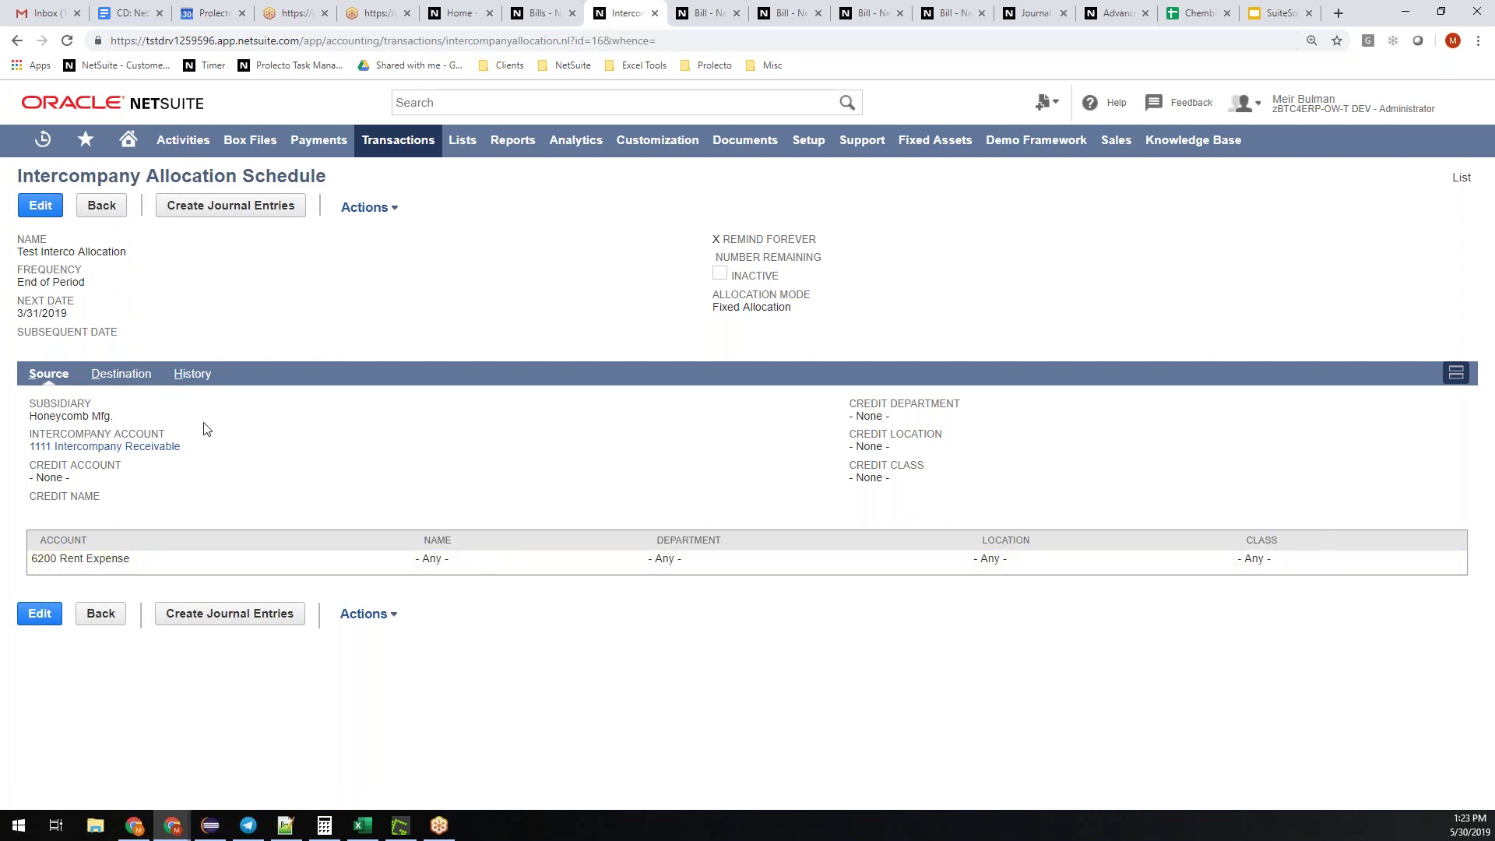
click(123, 376)
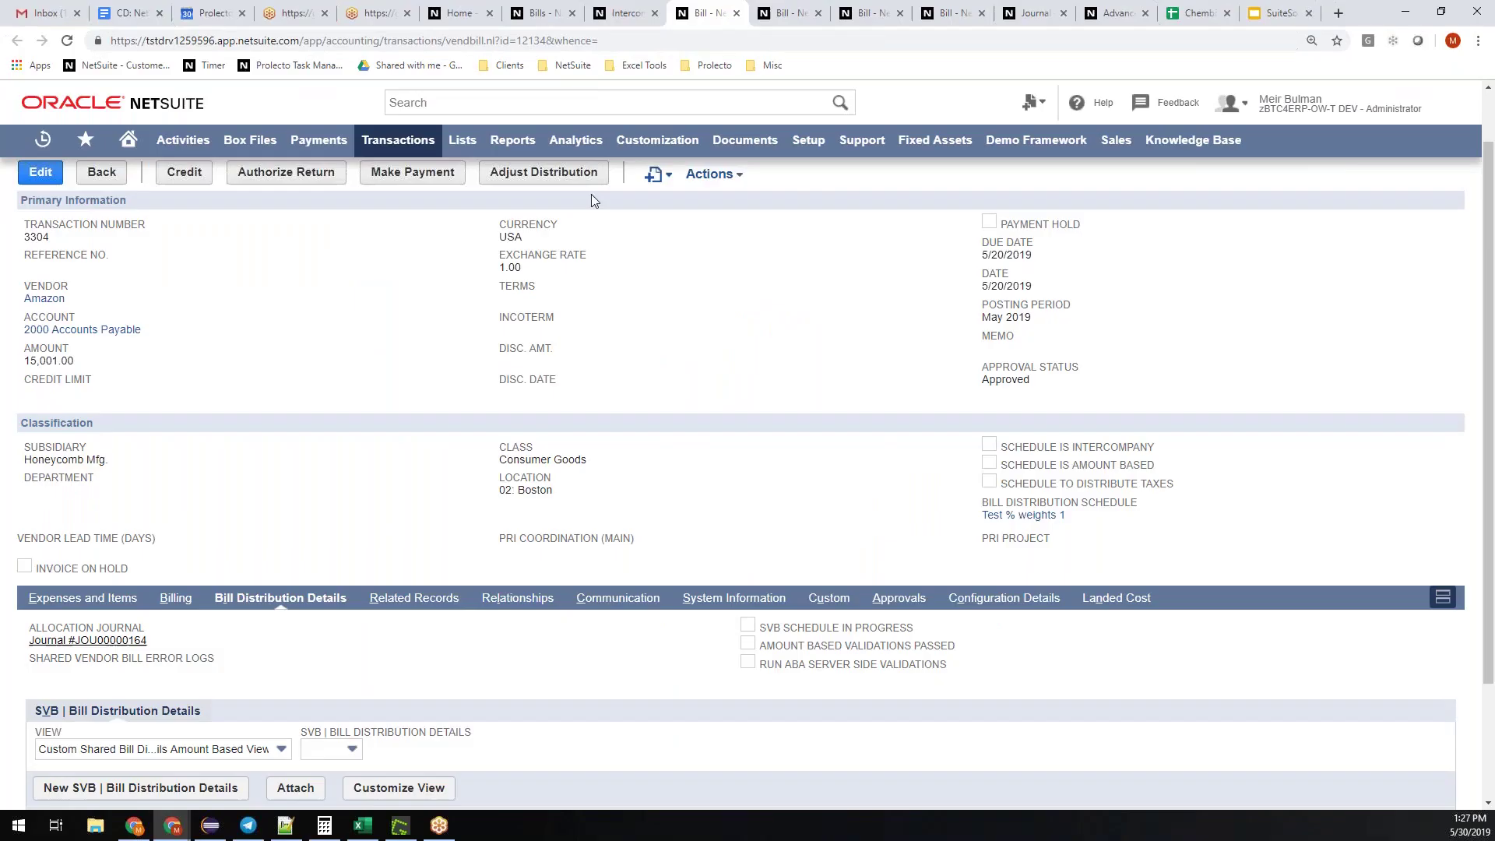
- Open the Test Intercompany Dist. Amounts bill distribution schedule from the custom lists
mouse_move(462, 140)
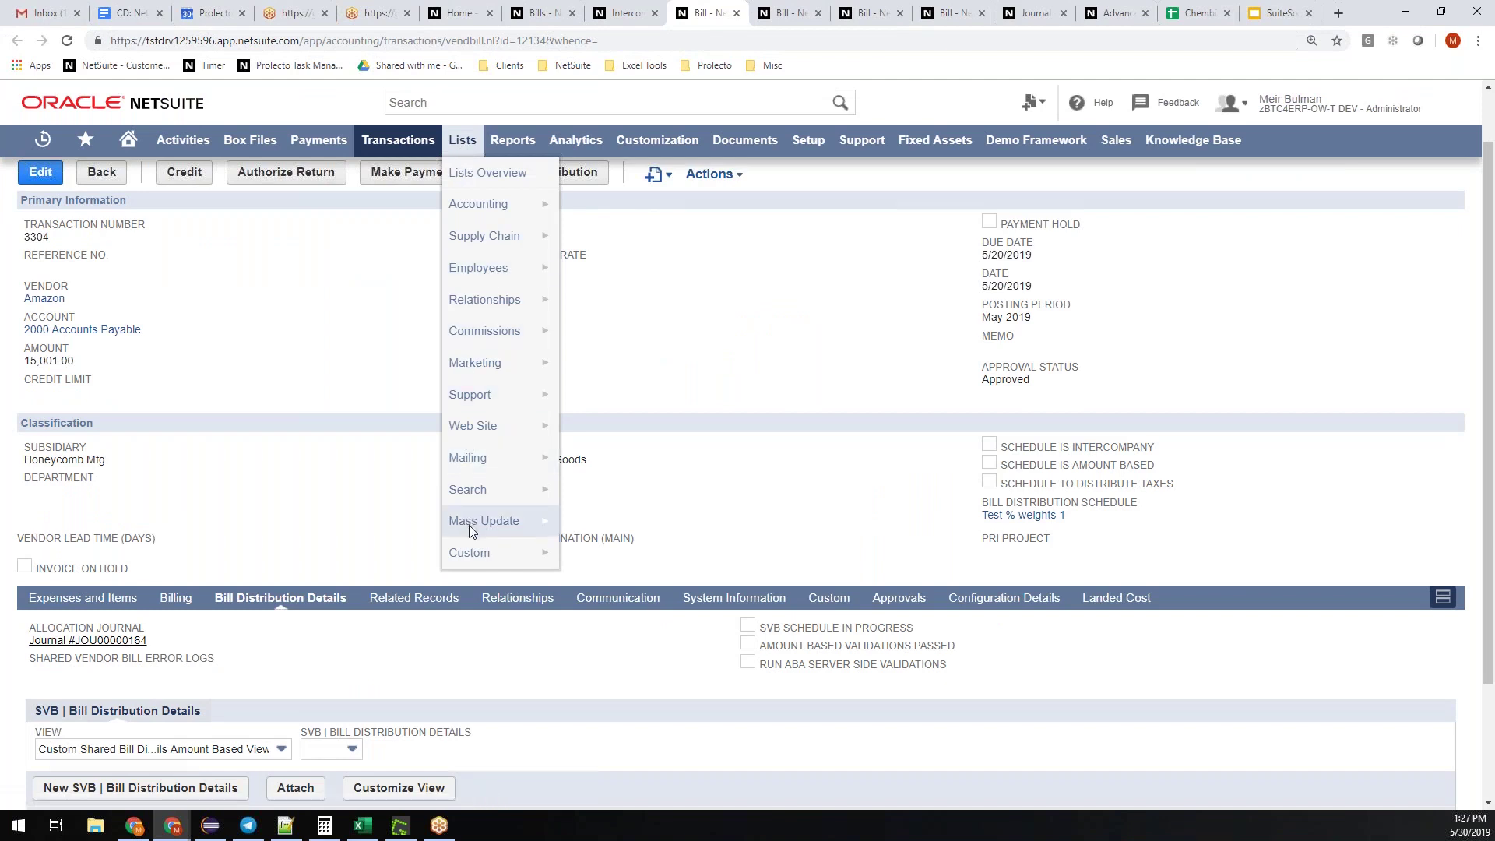
mouse_move(471, 549)
mouse_move(619, 619)
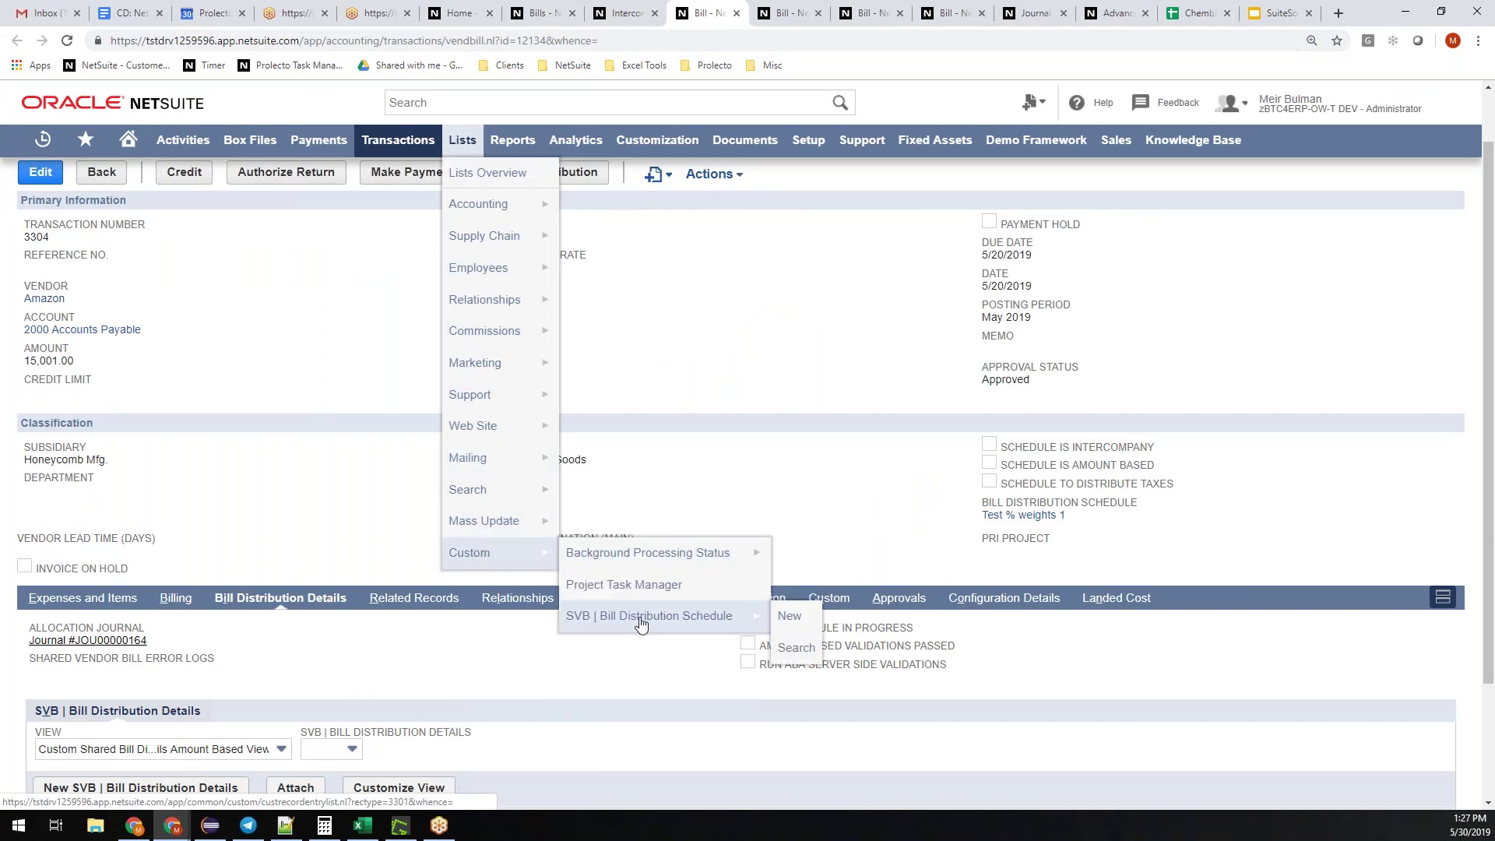
click(644, 622)
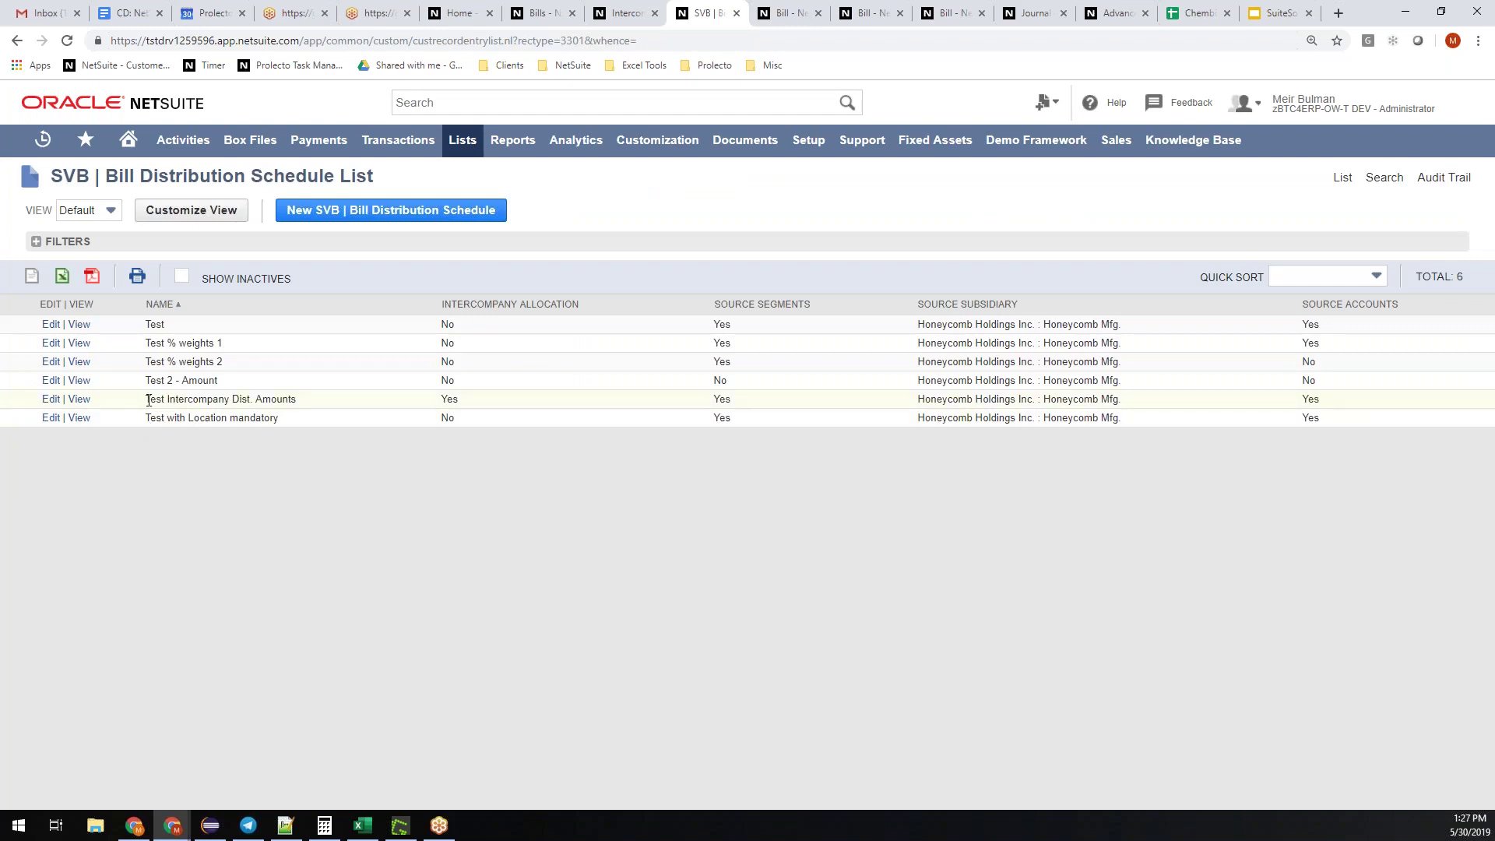
click(79, 398)
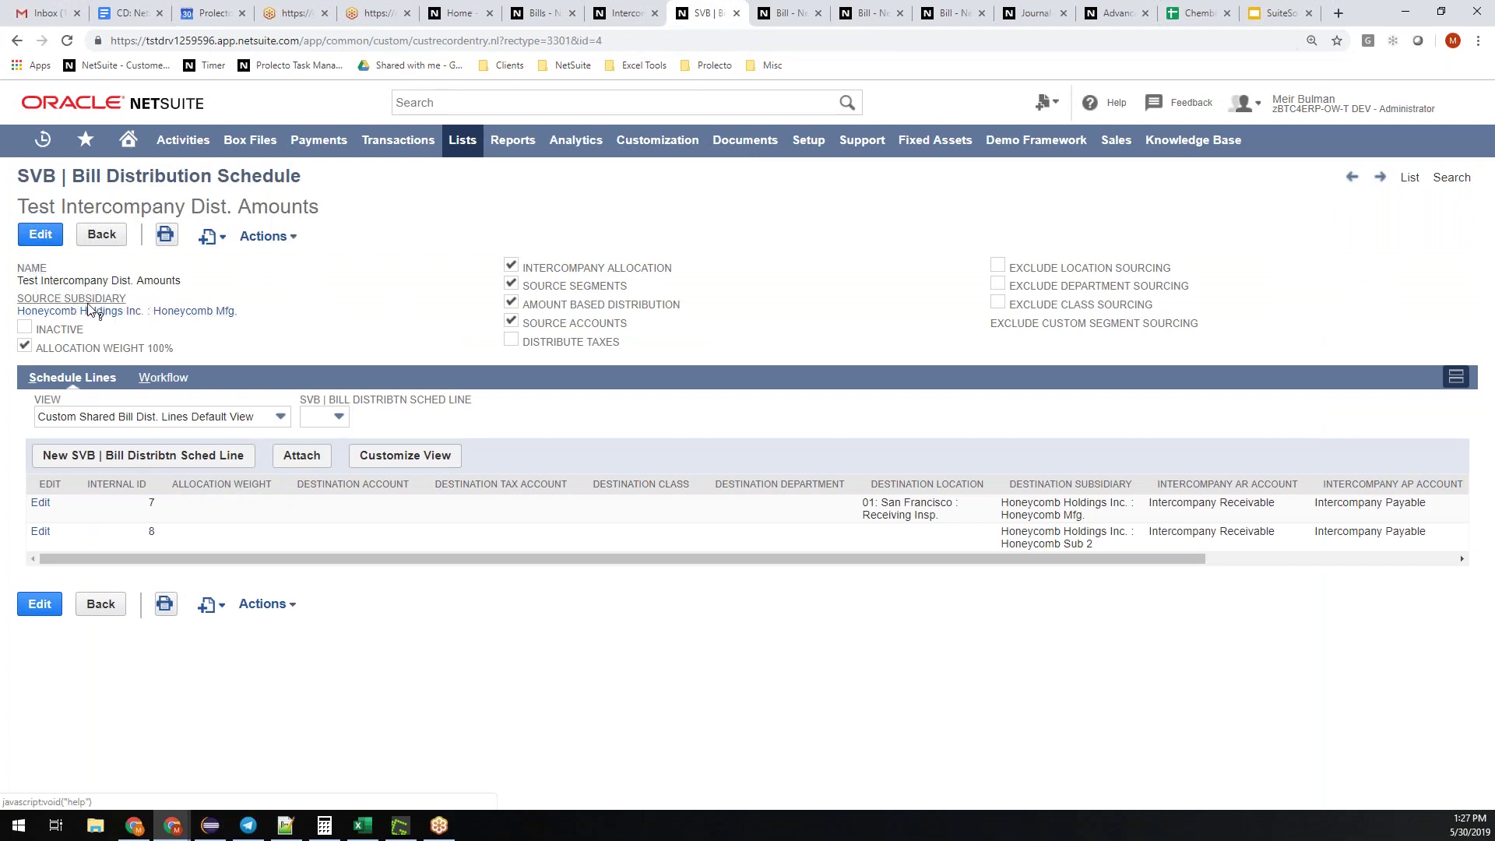
- Review its Allocation Weight 100%, Amount Based Distribution and Distribute Taxes settings, then add a line
drag(199, 345, 22, 351)
click(196, 349)
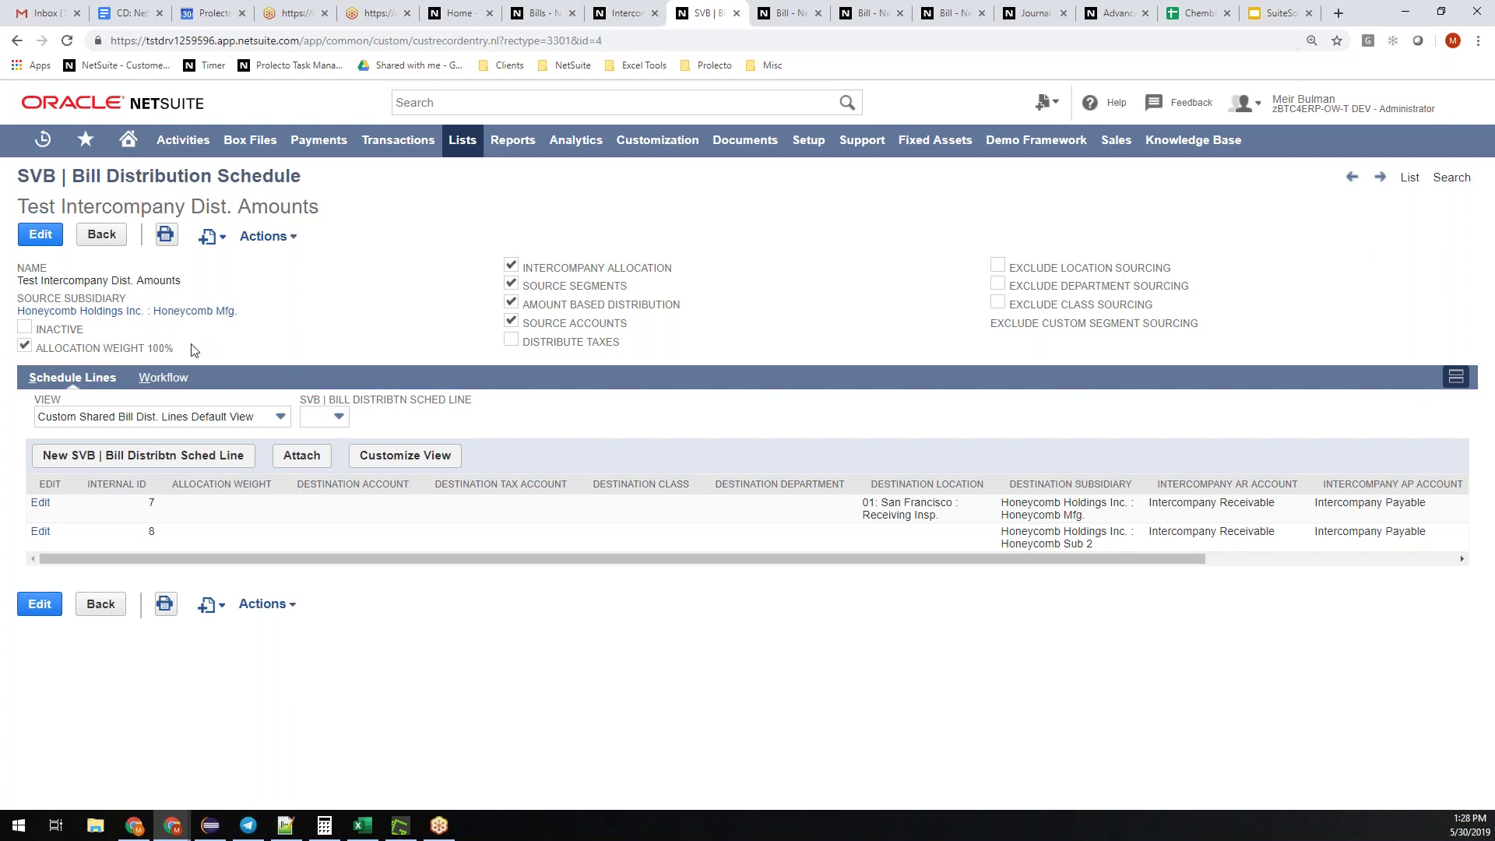
triple_click(527, 306)
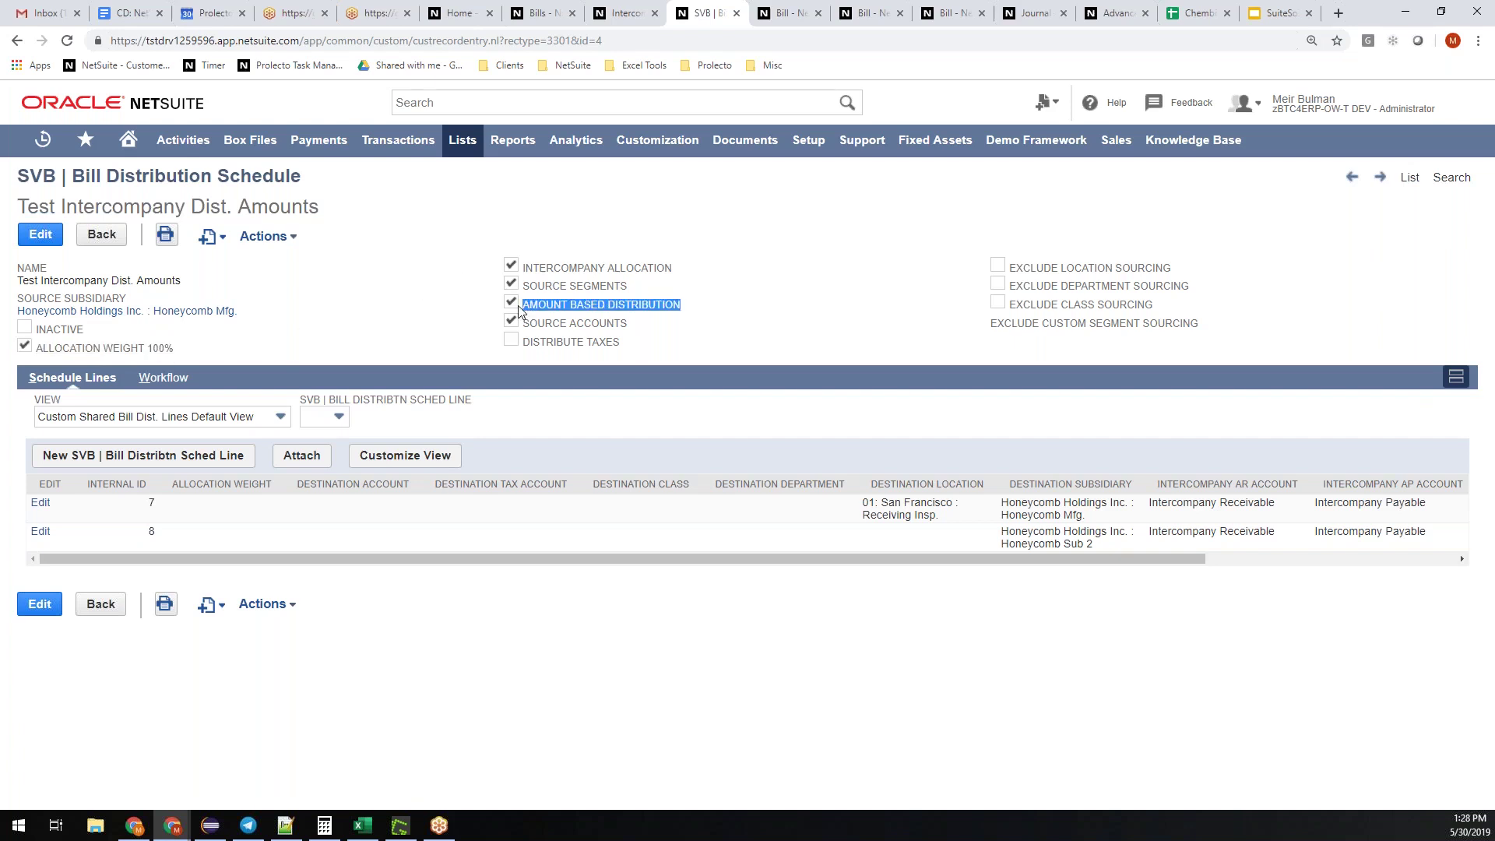
click(668, 337)
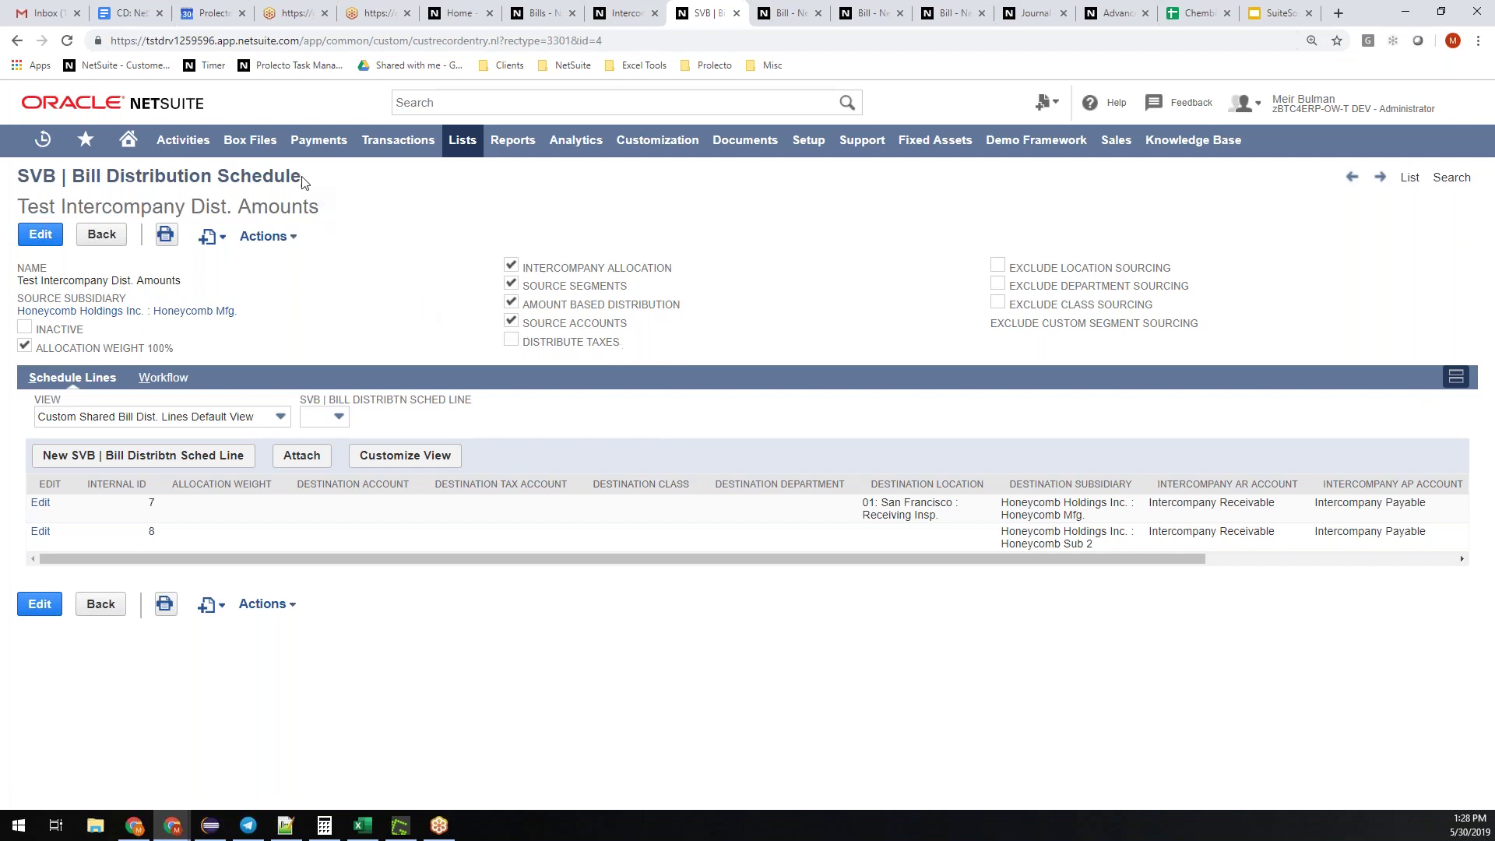
drag(623, 343, 526, 343)
click(653, 355)
click(607, 345)
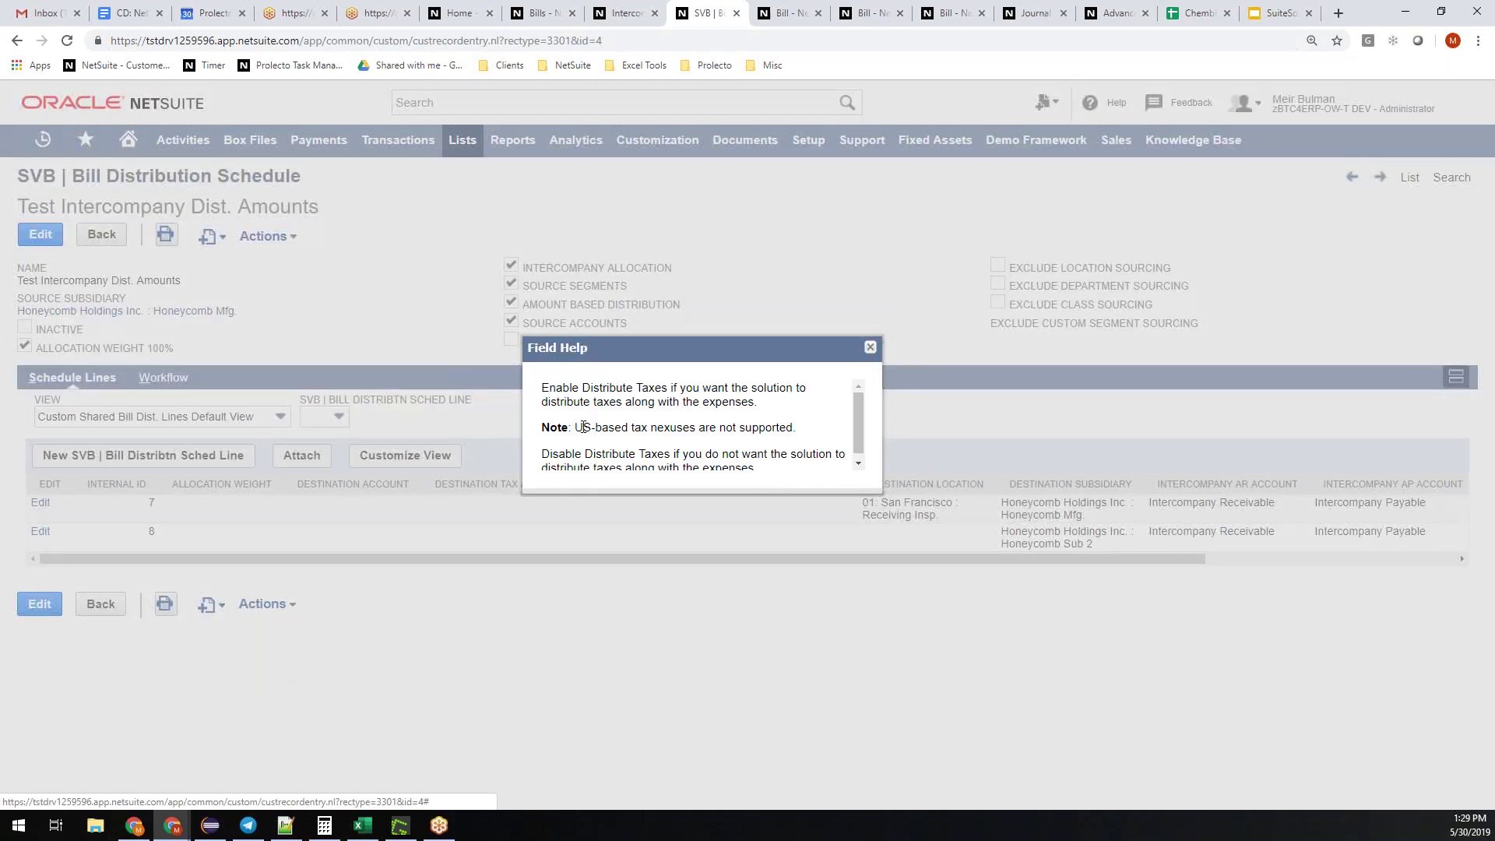
drag(583, 428, 788, 429)
click(107, 460)
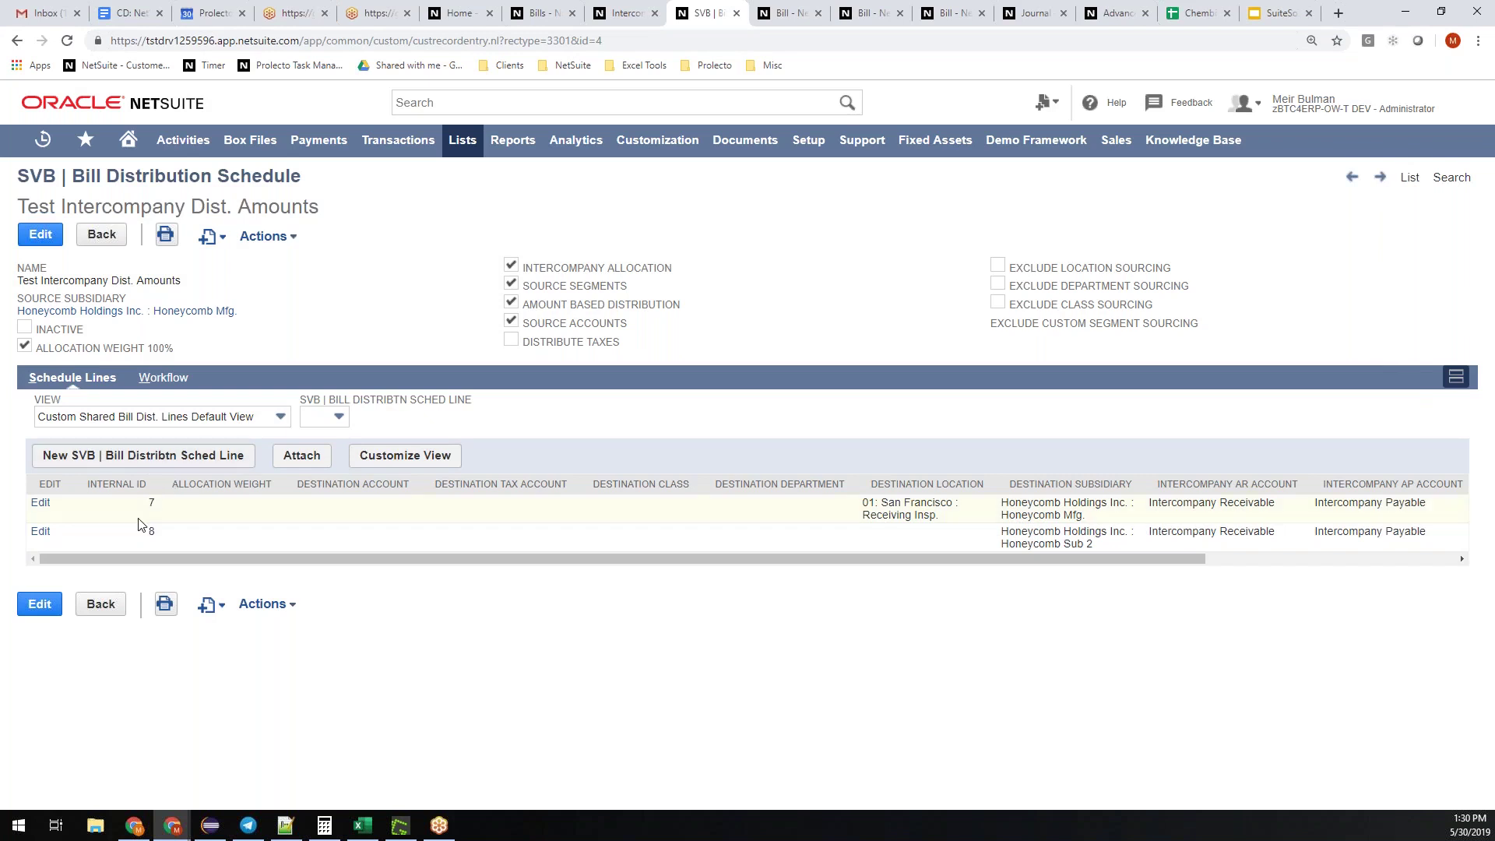
click(163, 456)
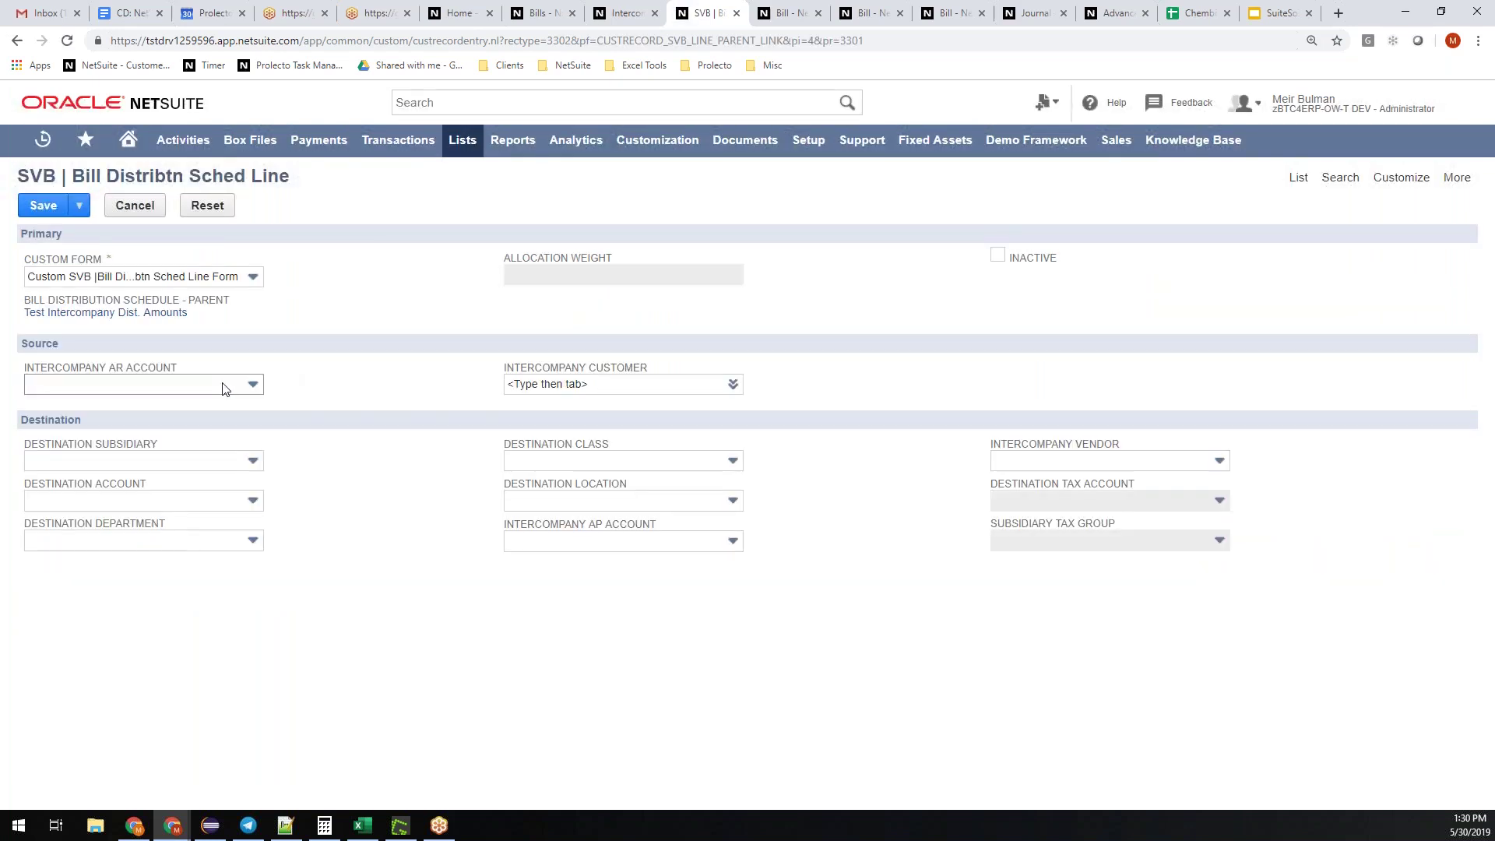
- Save the new schedule line for Honeycomb Mfg., giving the schedule three lines
click(224, 386)
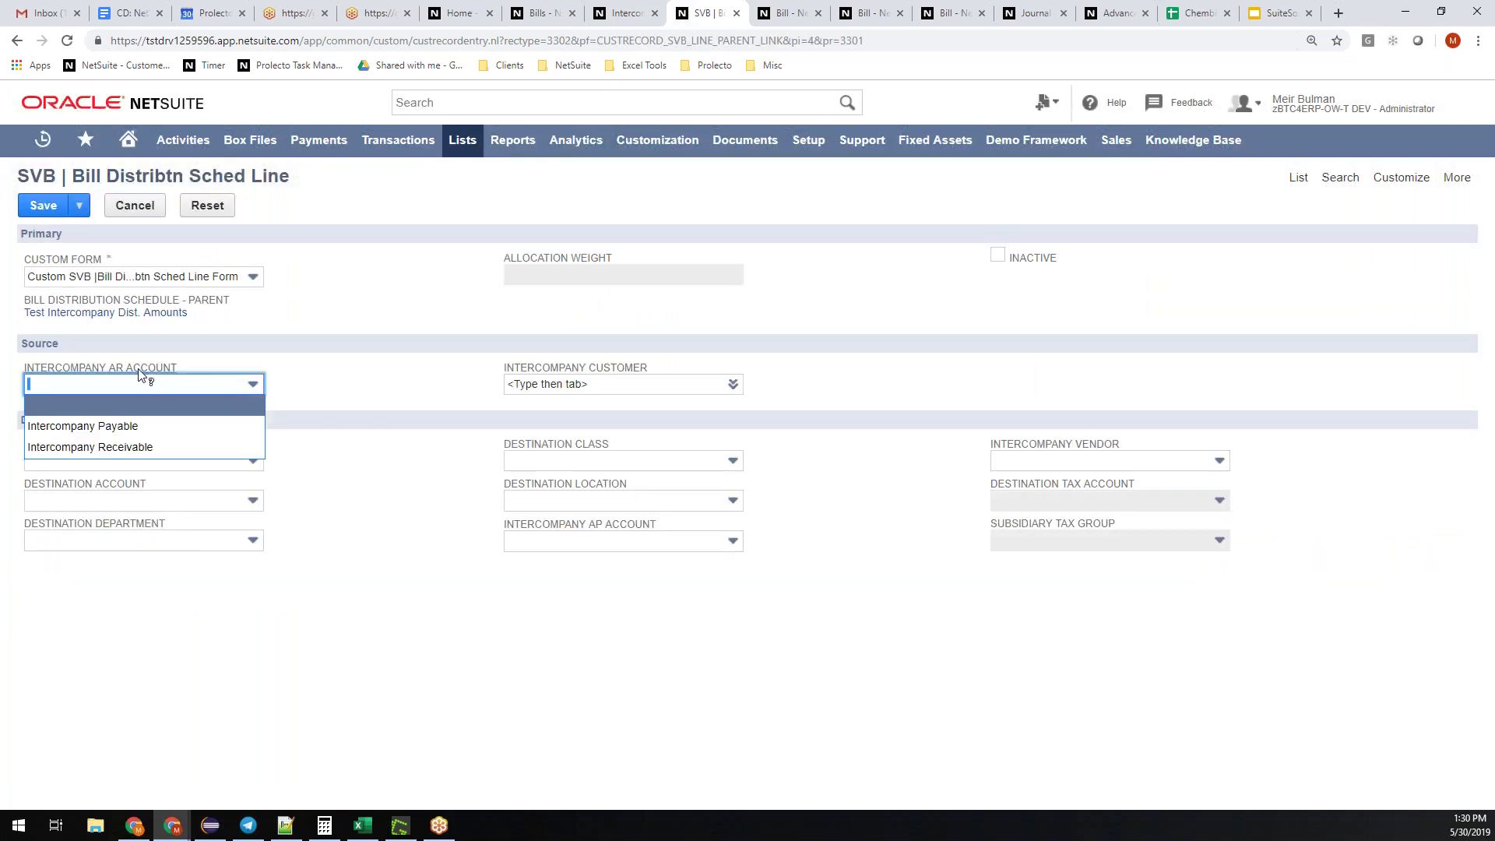
key(Tab)
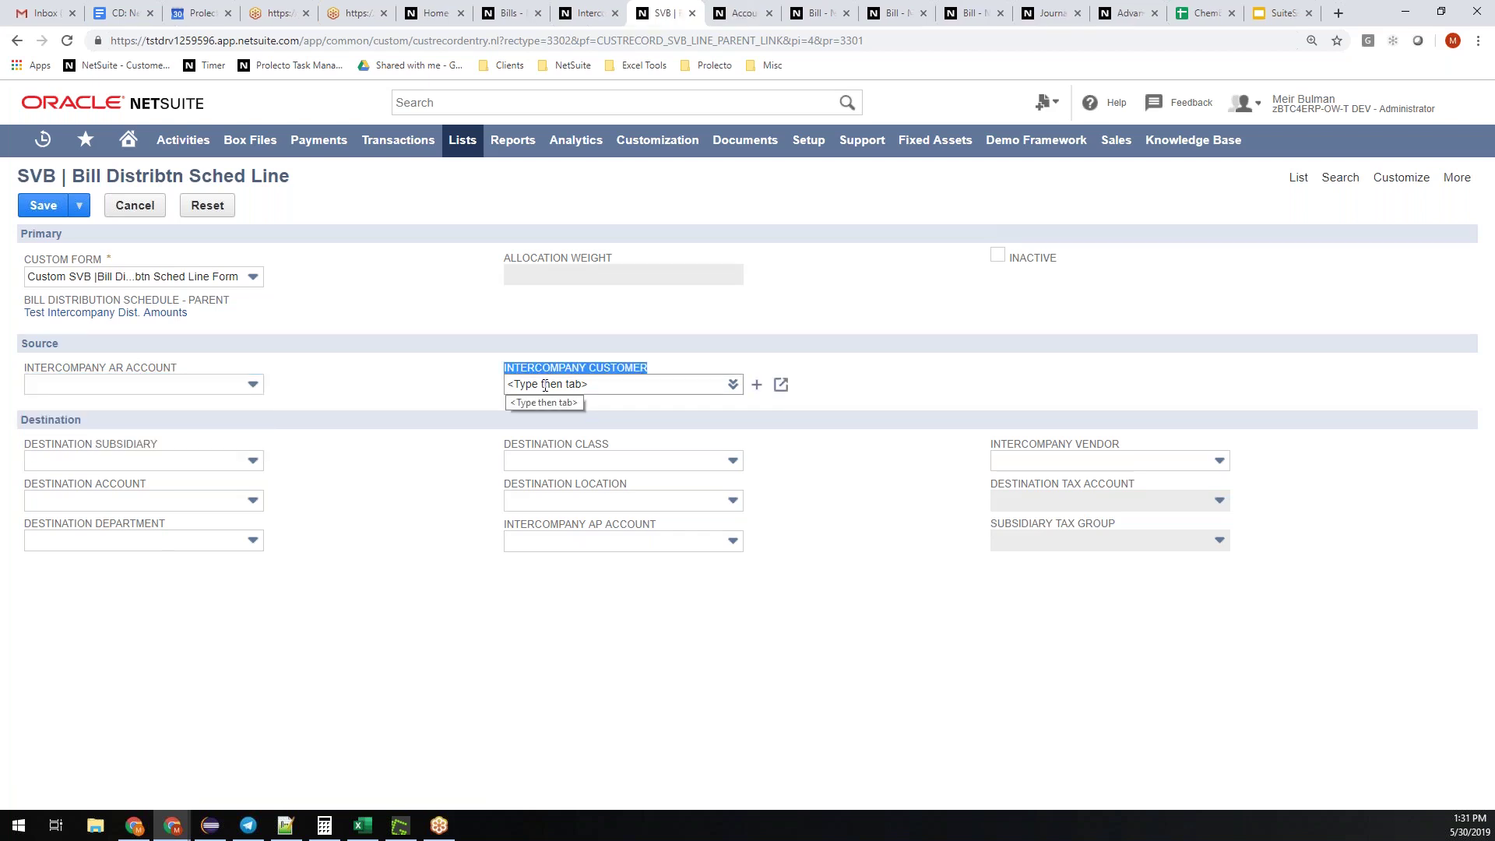
click(569, 386)
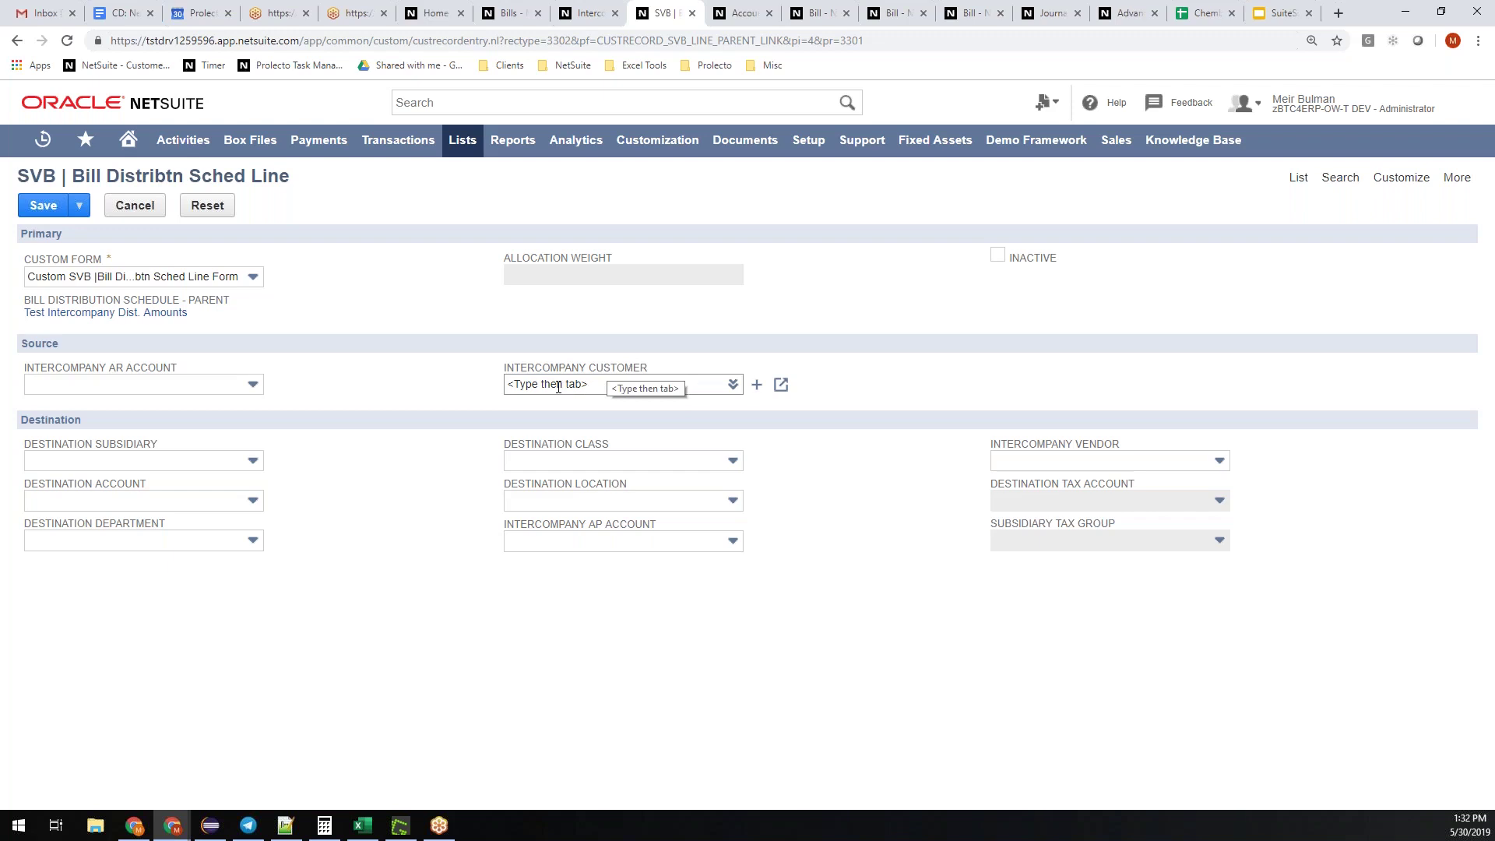
click(99, 462)
click(363, 517)
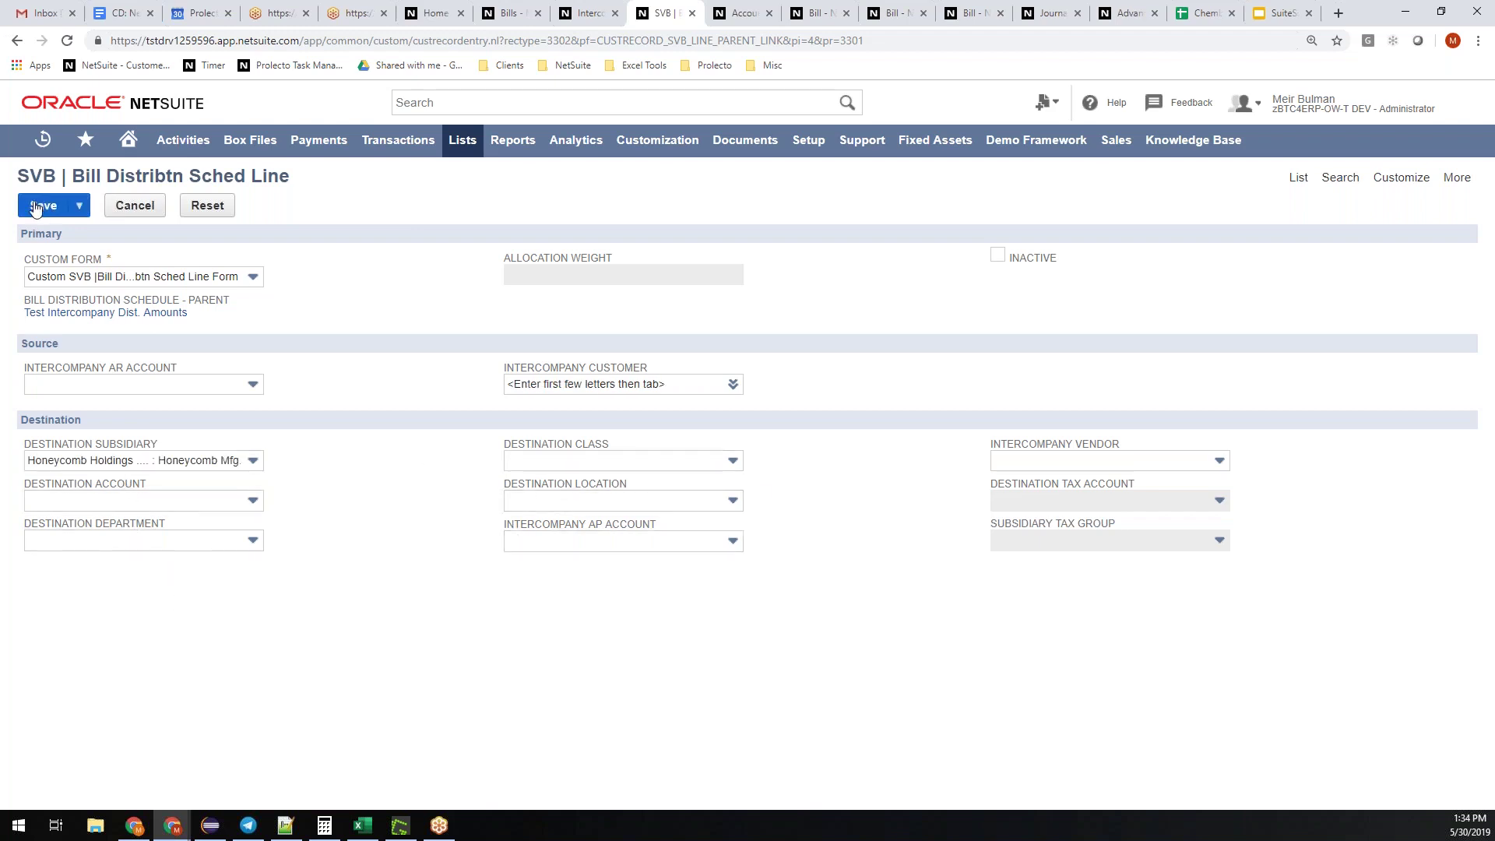
click(35, 206)
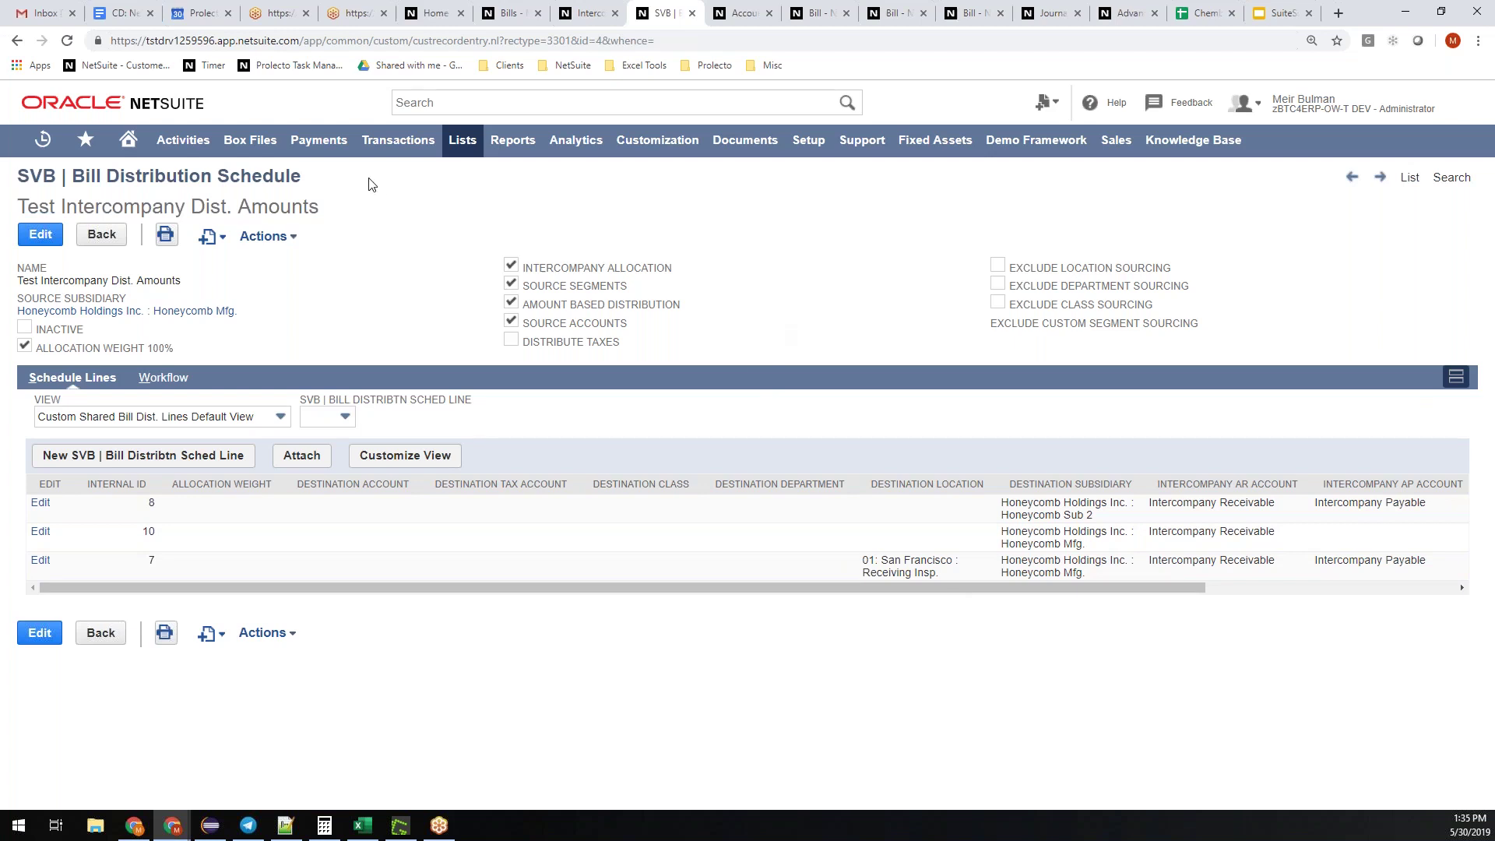
- Start a new vendor bill for Allsteel on the Shared Vendor Bill form
mouse_move(397, 142)
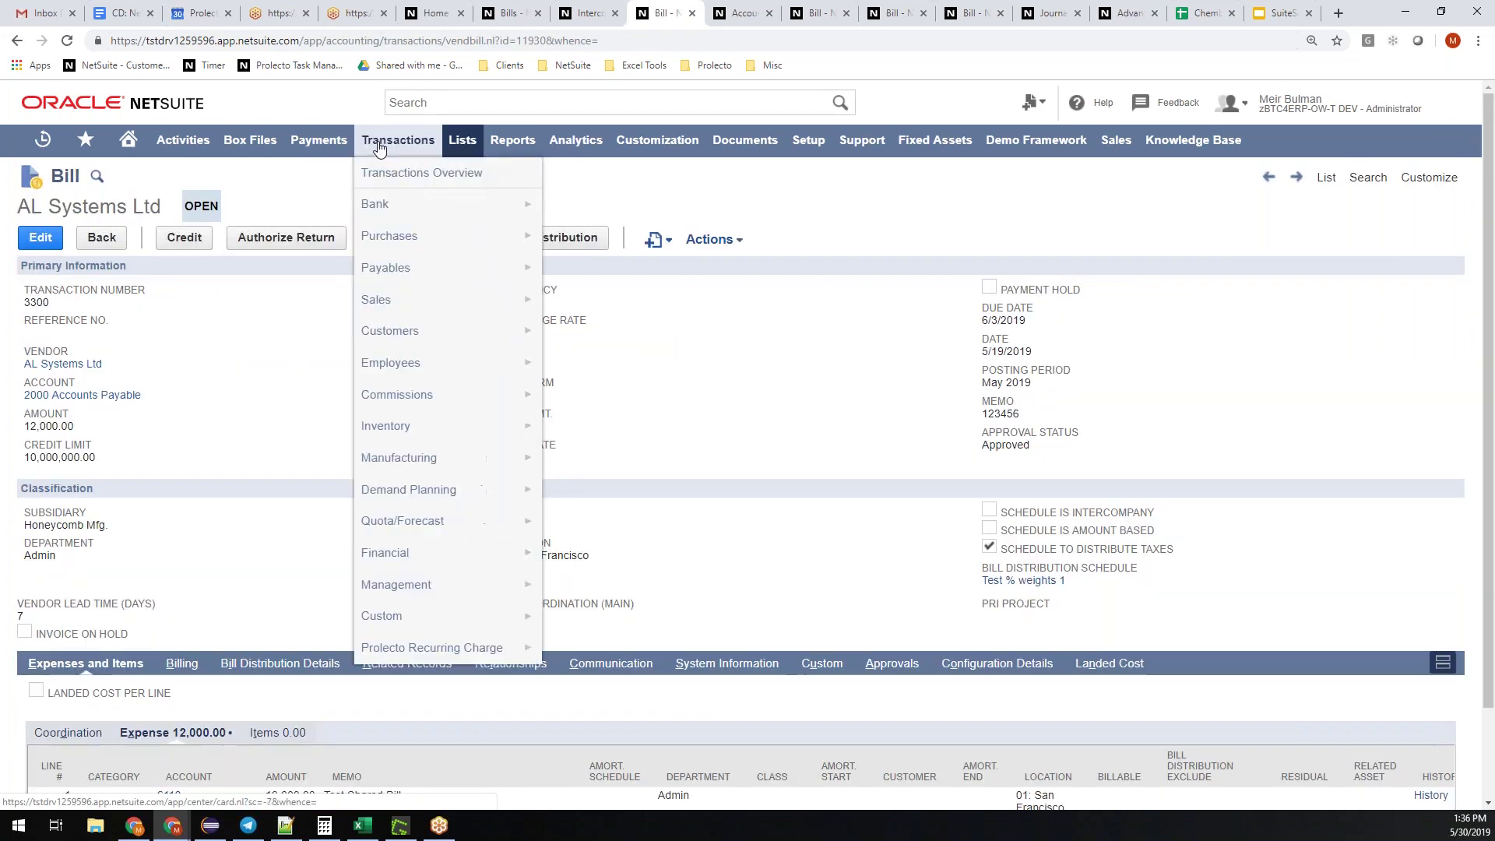
mouse_move(440, 268)
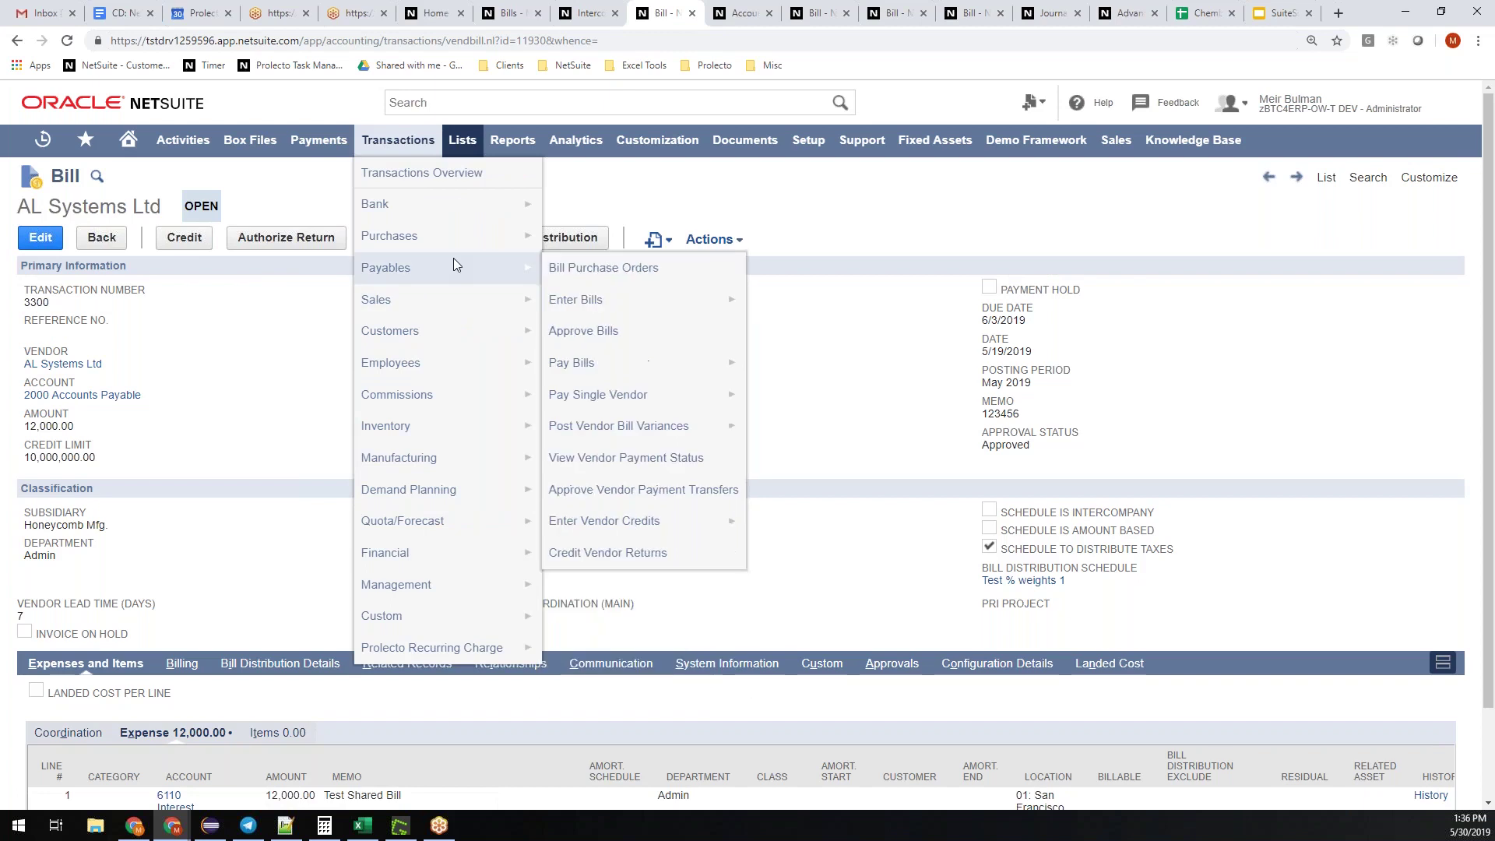
click(580, 303)
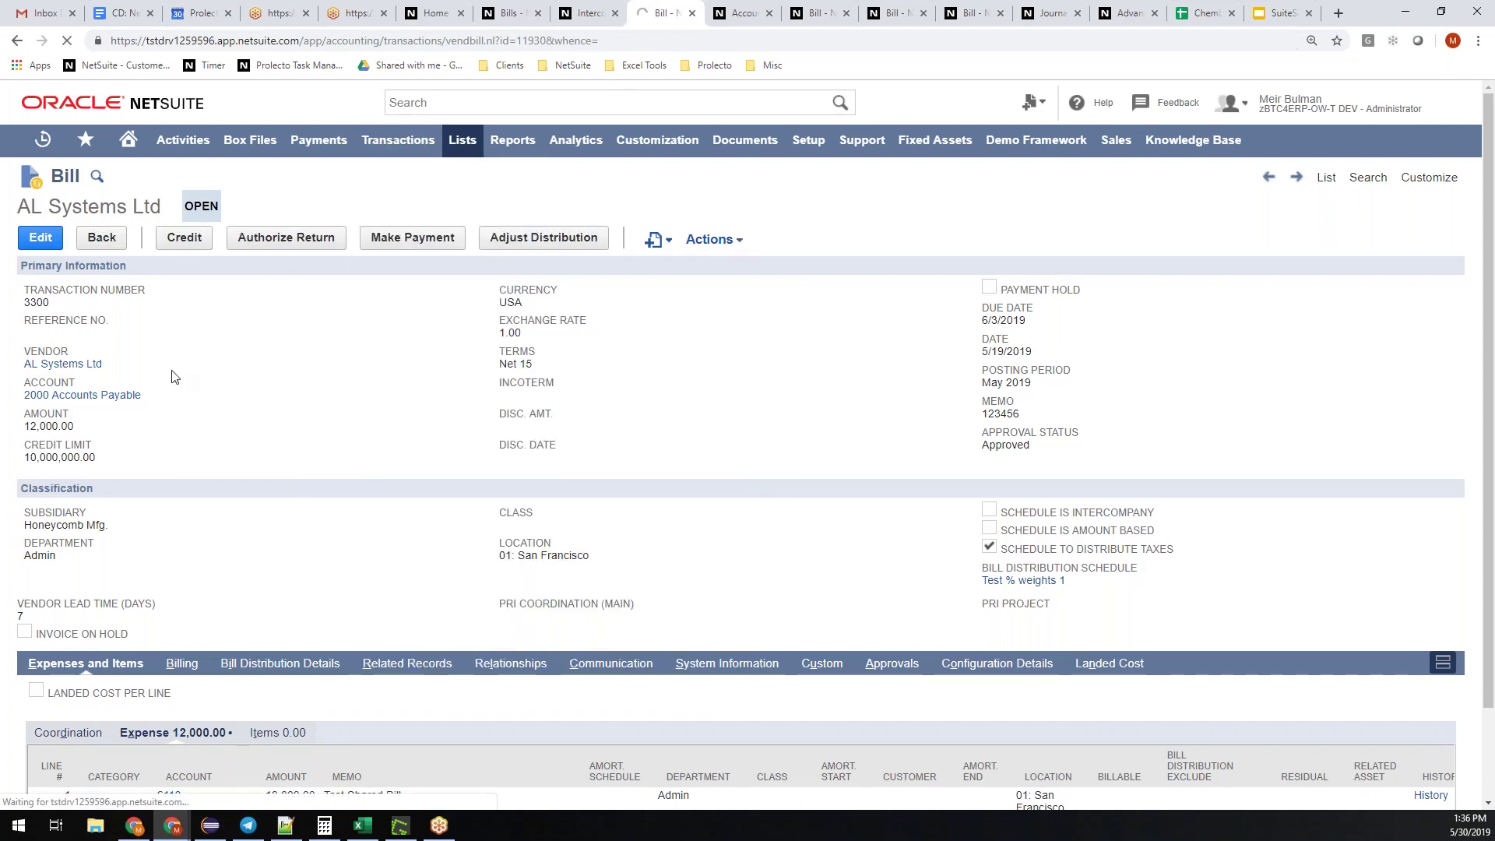
click(154, 357)
right_click(896, 429)
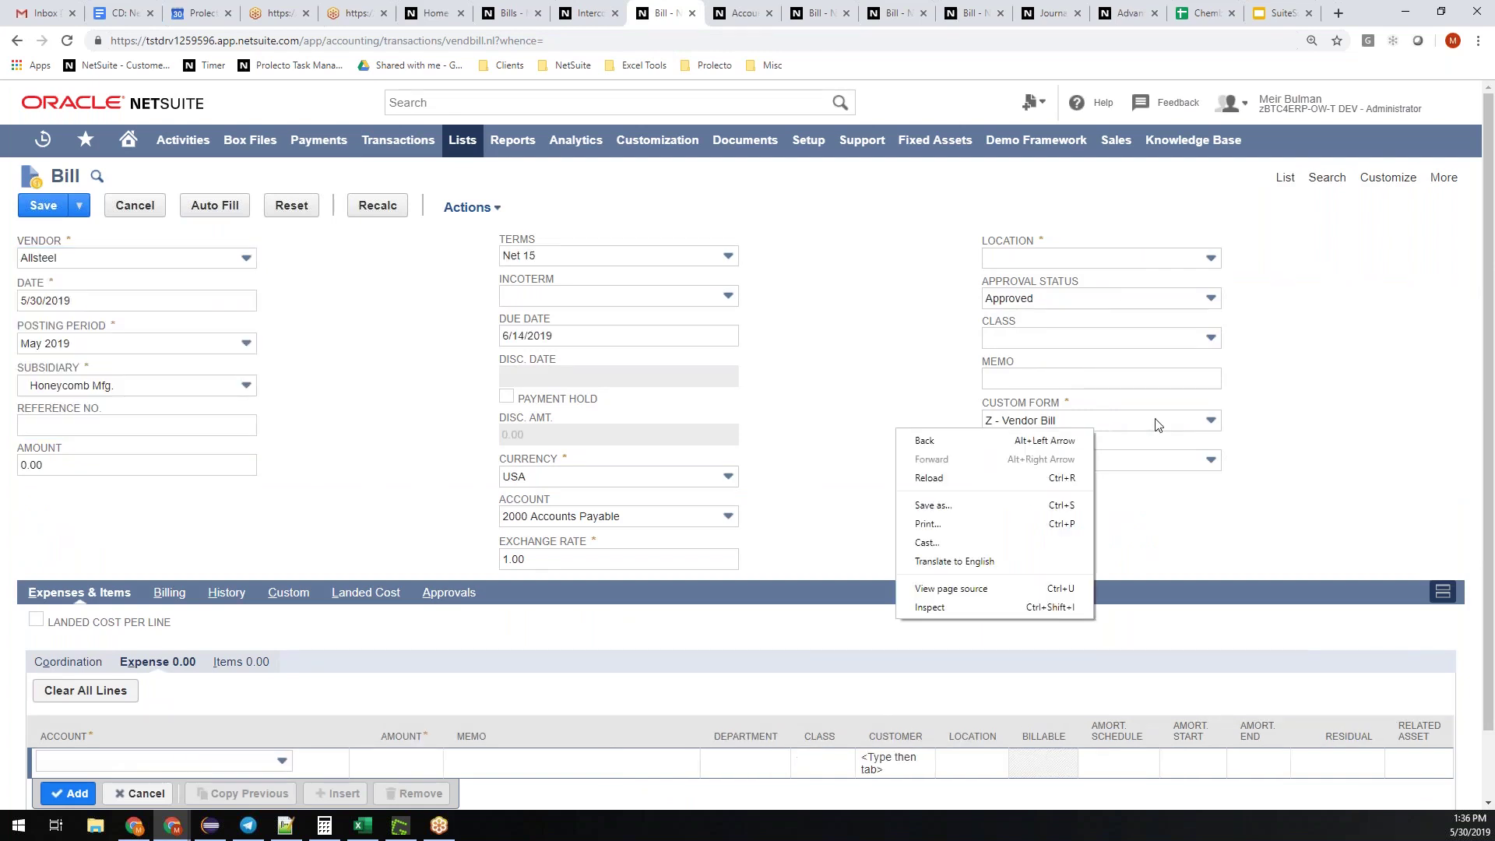
right_click(1157, 425)
click(1071, 444)
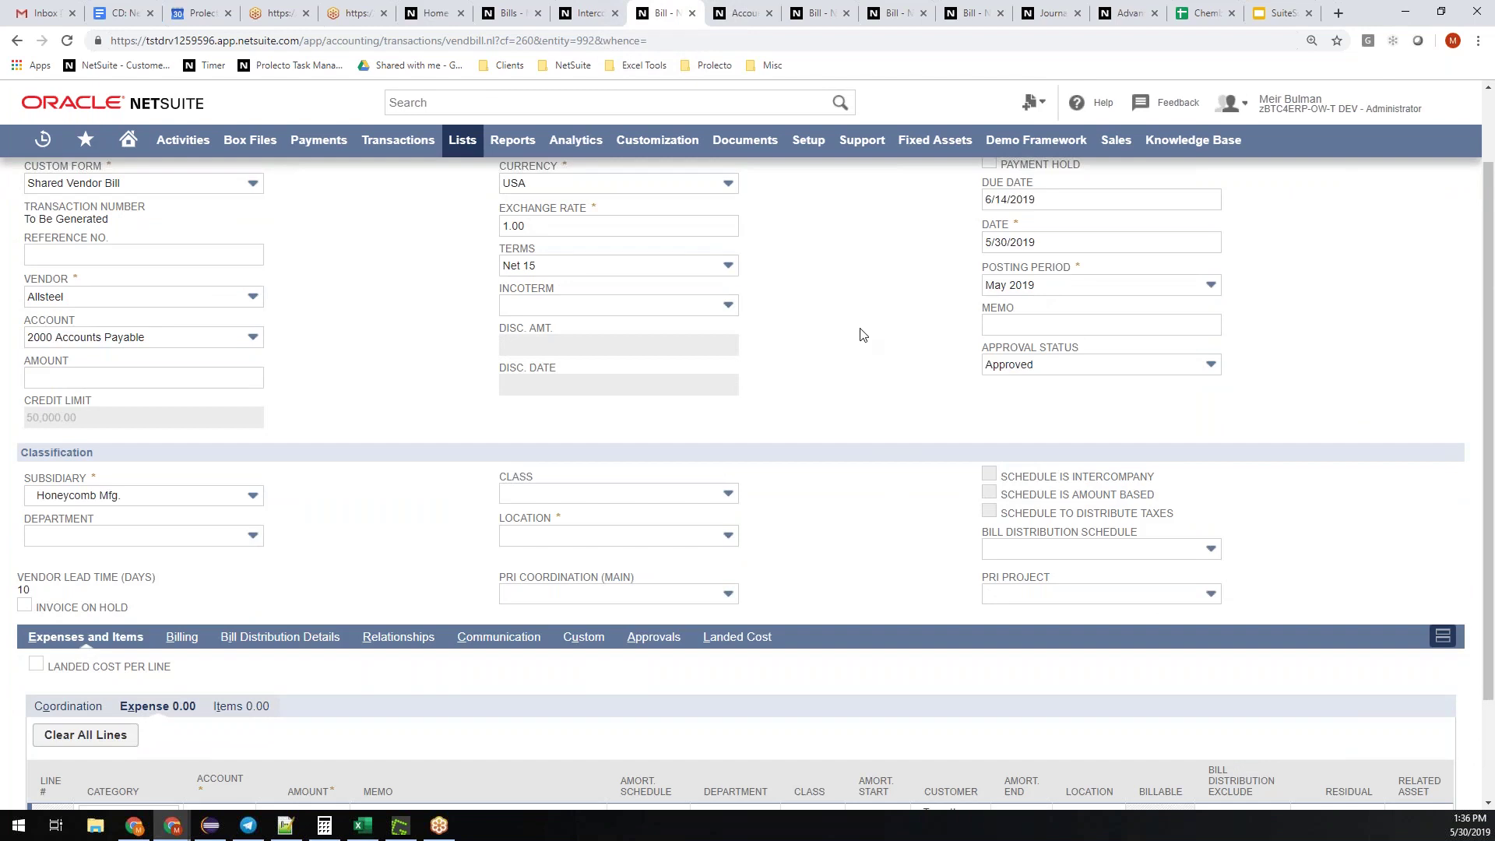
scroll(860, 333, down, 1)
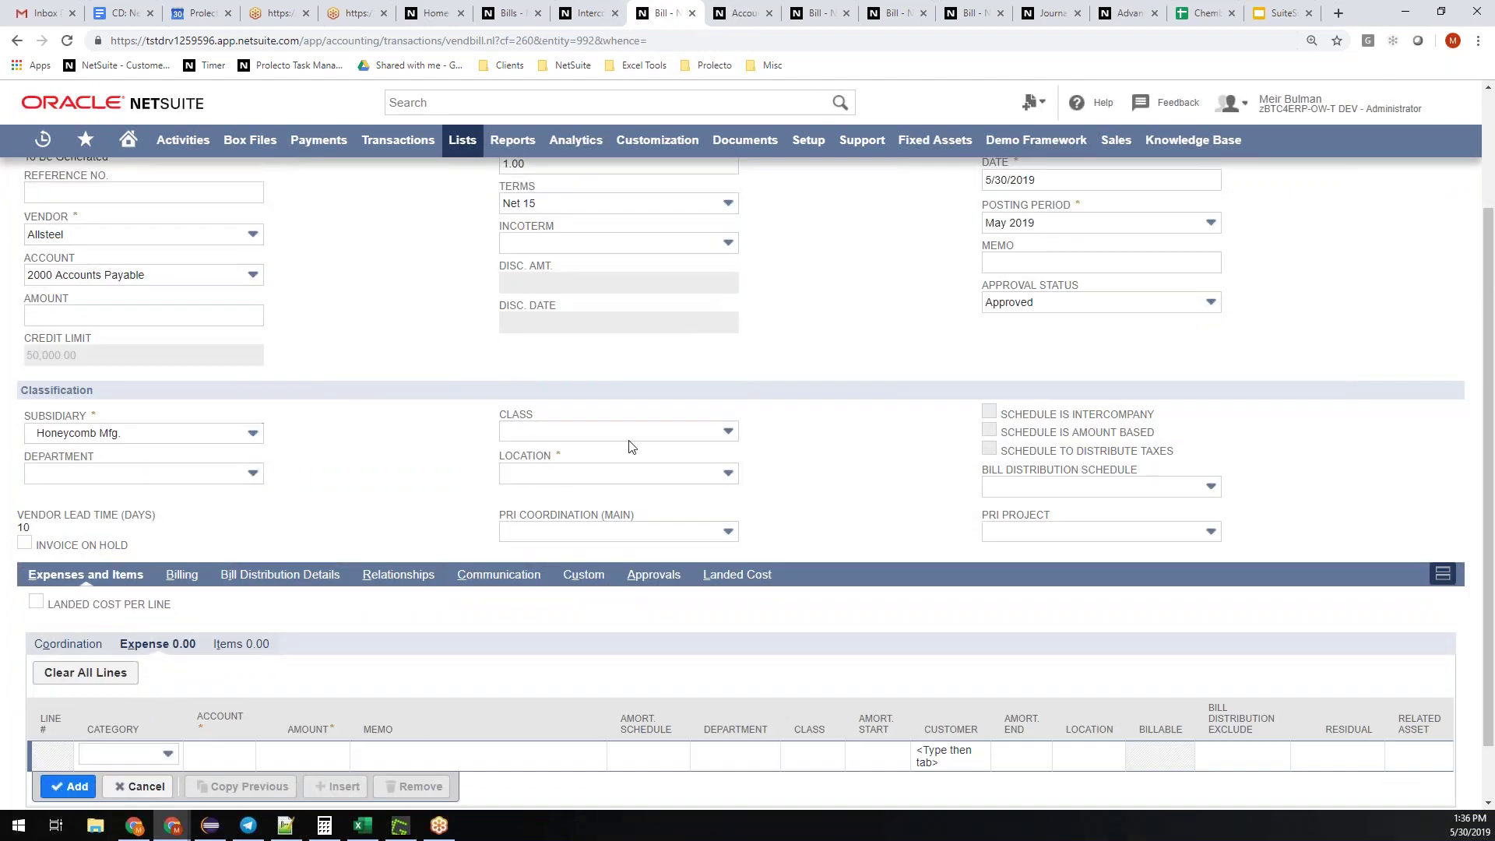
- Assign the Test Intercompany Dist. Amounts distribution schedule to the bill
right_click(963, 477)
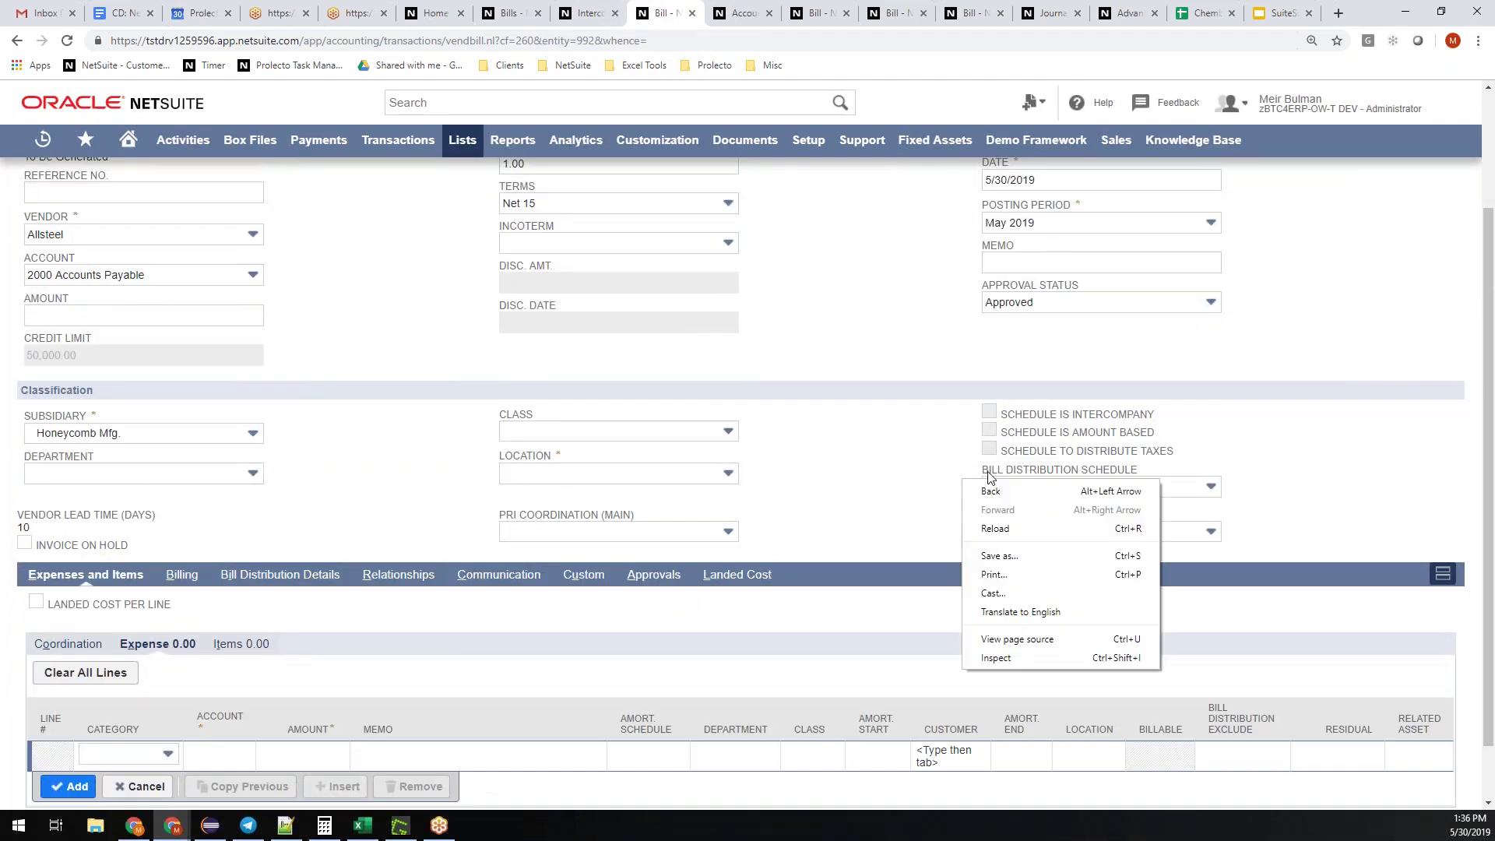
click(895, 467)
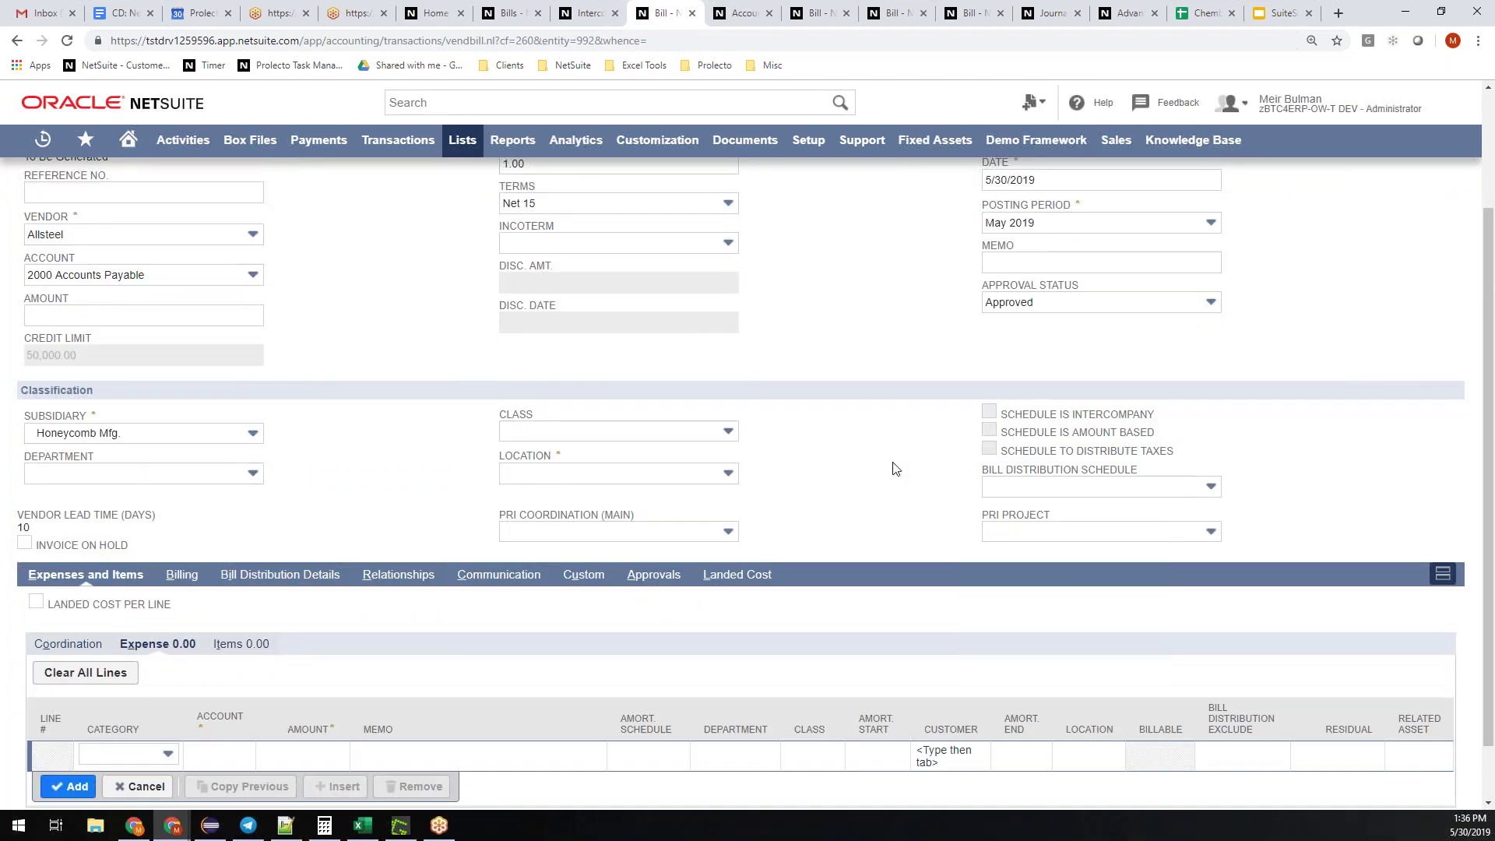
click(1001, 491)
click(1036, 612)
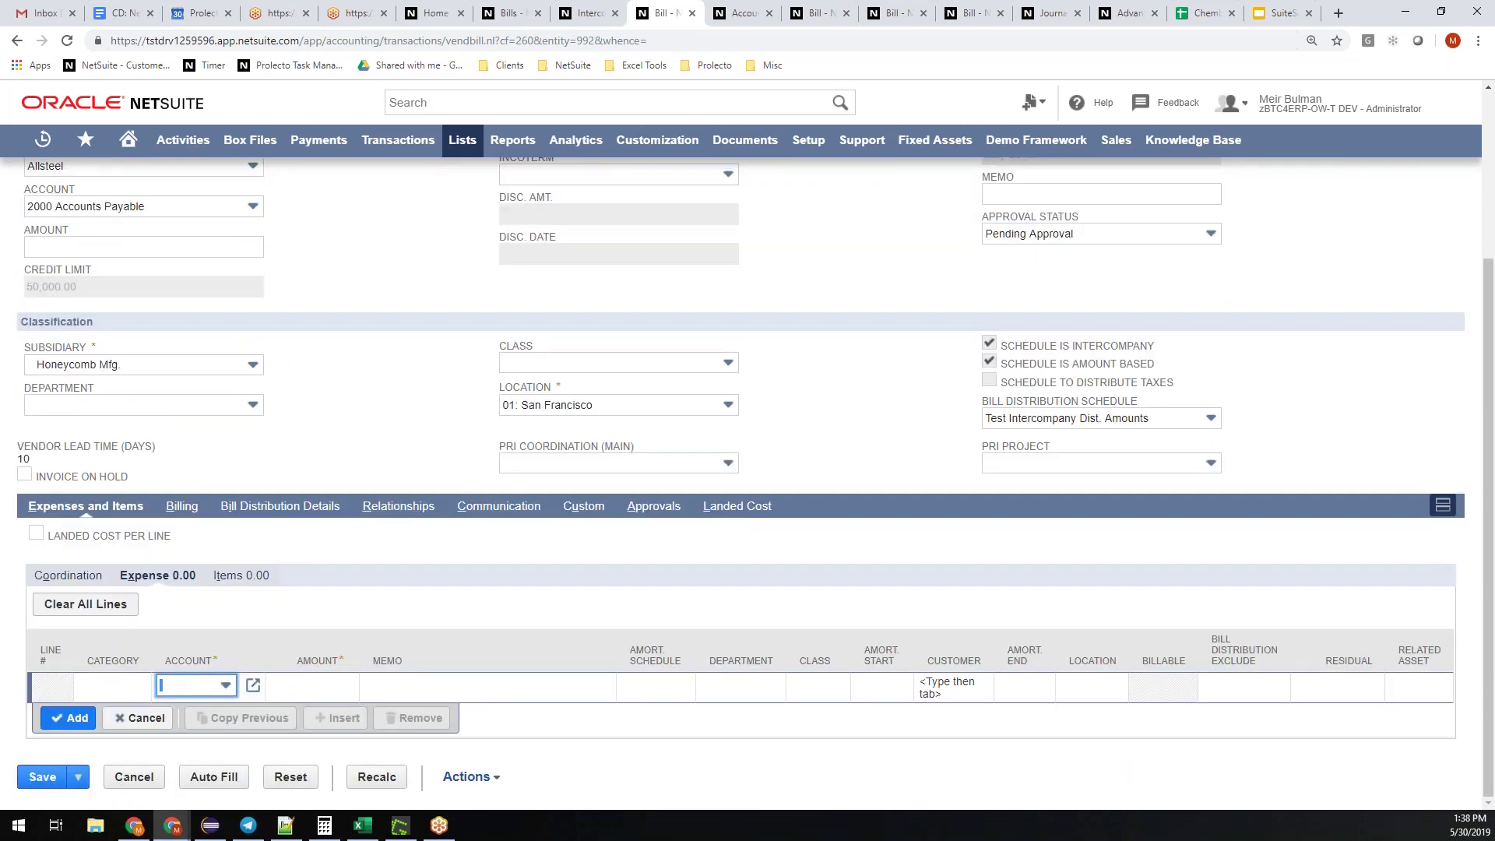
- Fill a 5,000.00 expense line for account 6150 Office Expense with memo 'test SVB'
key(alt+Down)
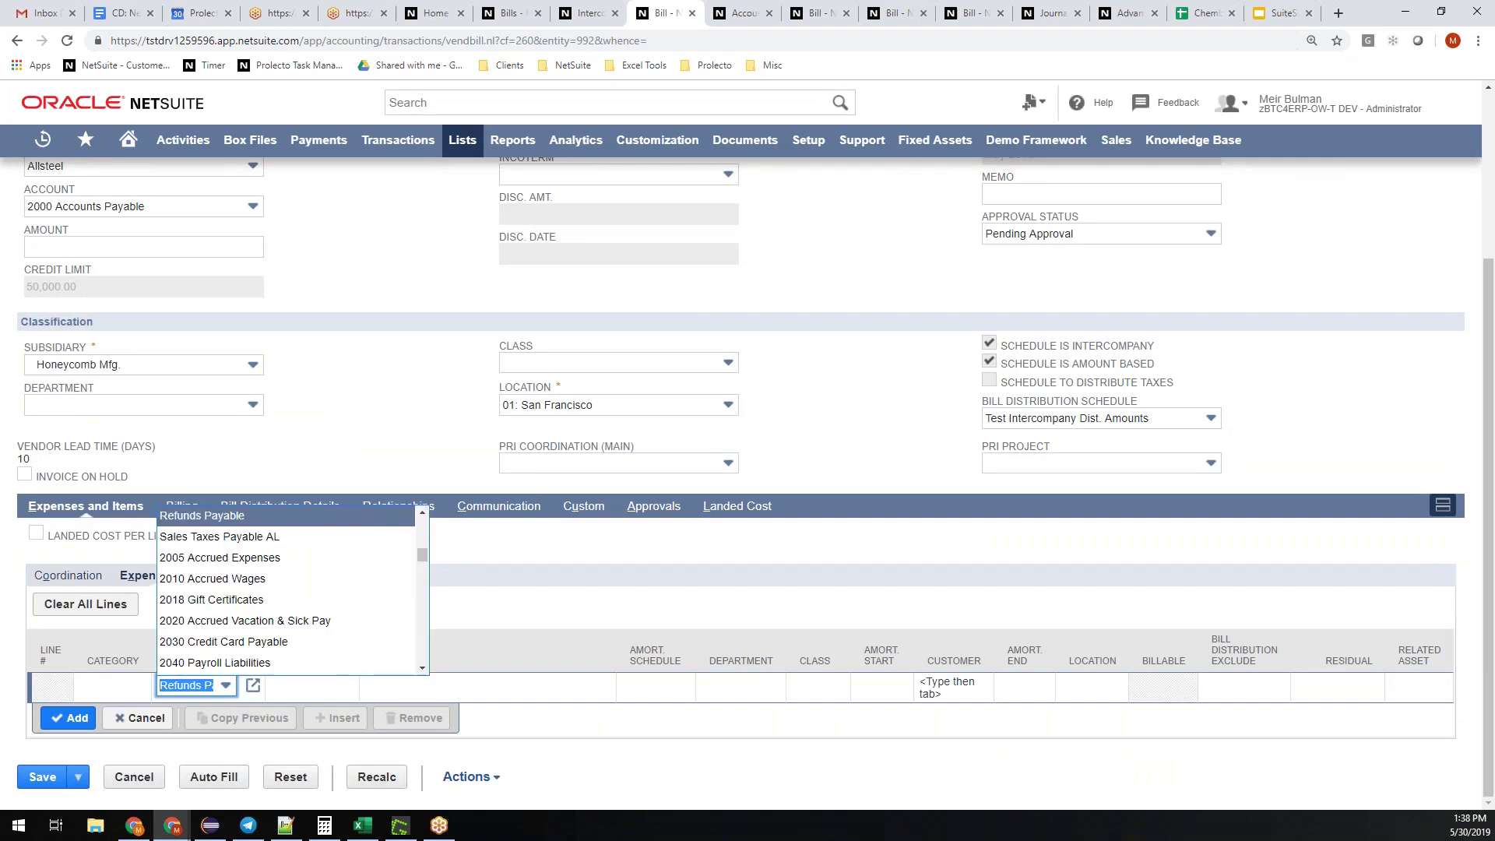
text(6150)
key(Tab)
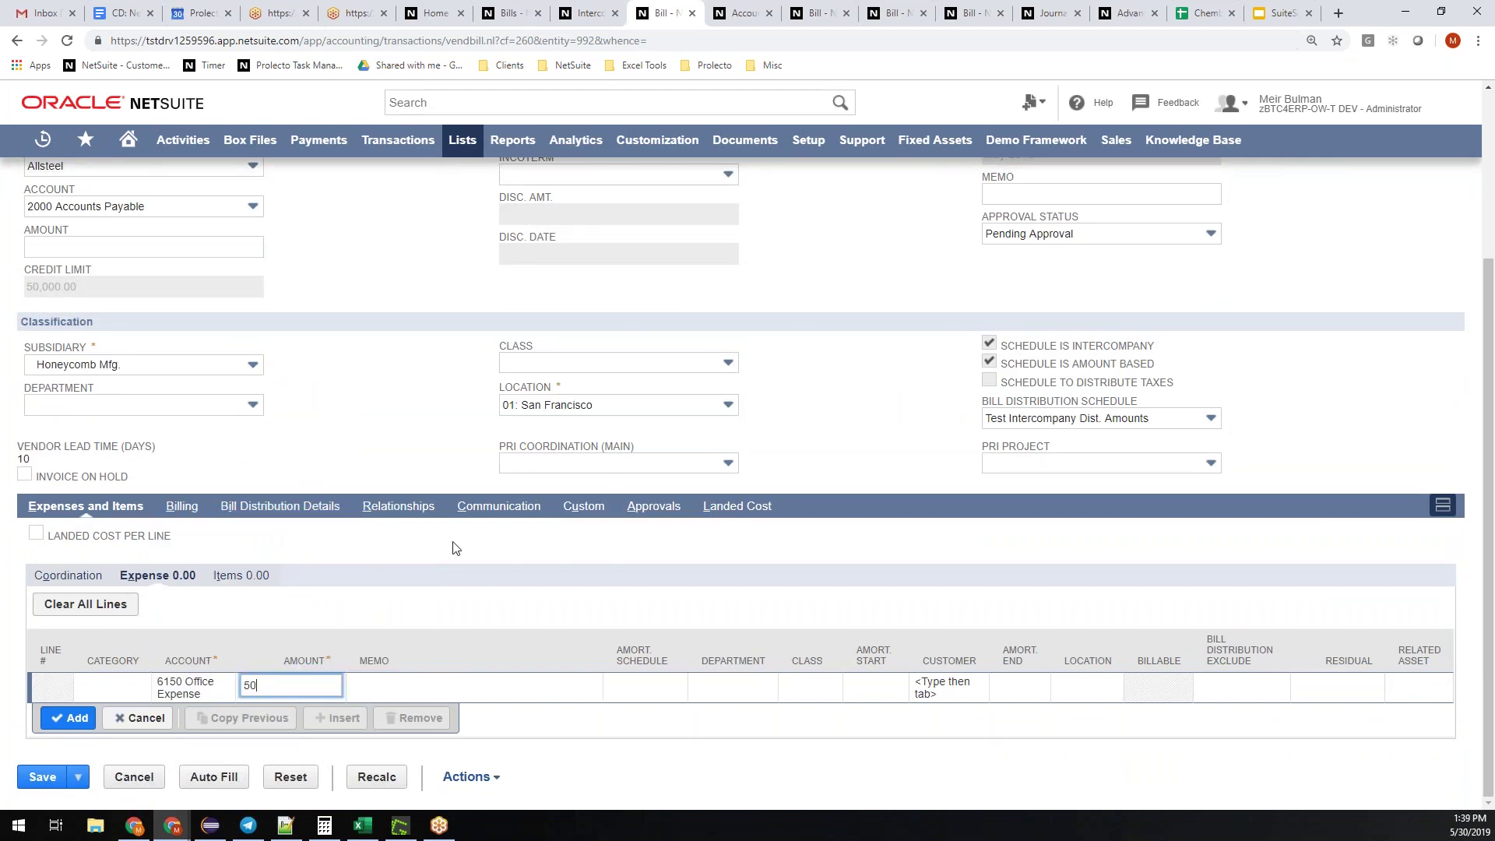
key(Tab)
text(test SVB)
key(Tab)
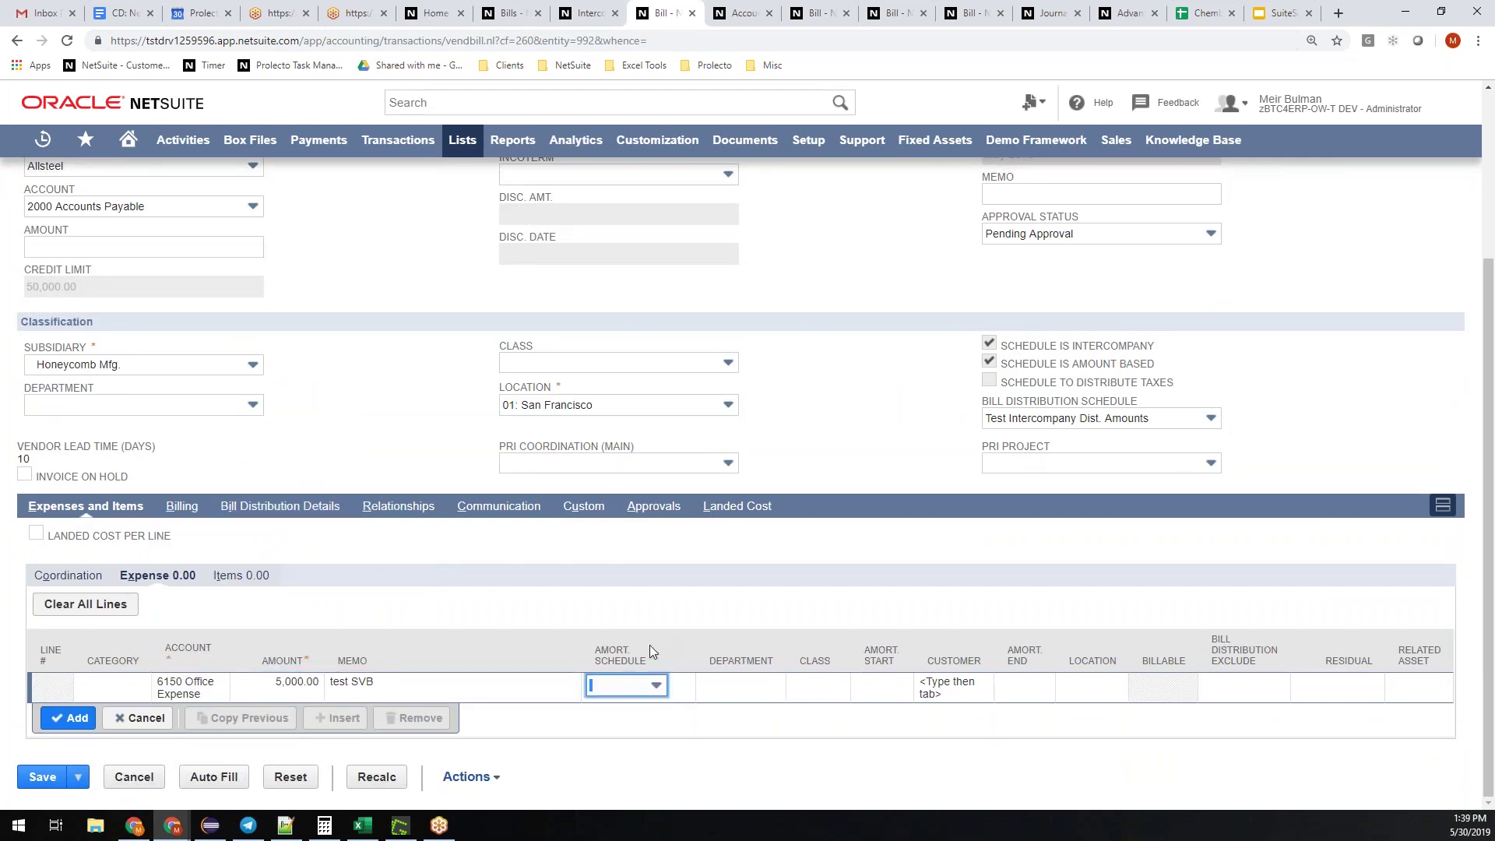
drag(646, 663, 596, 656)
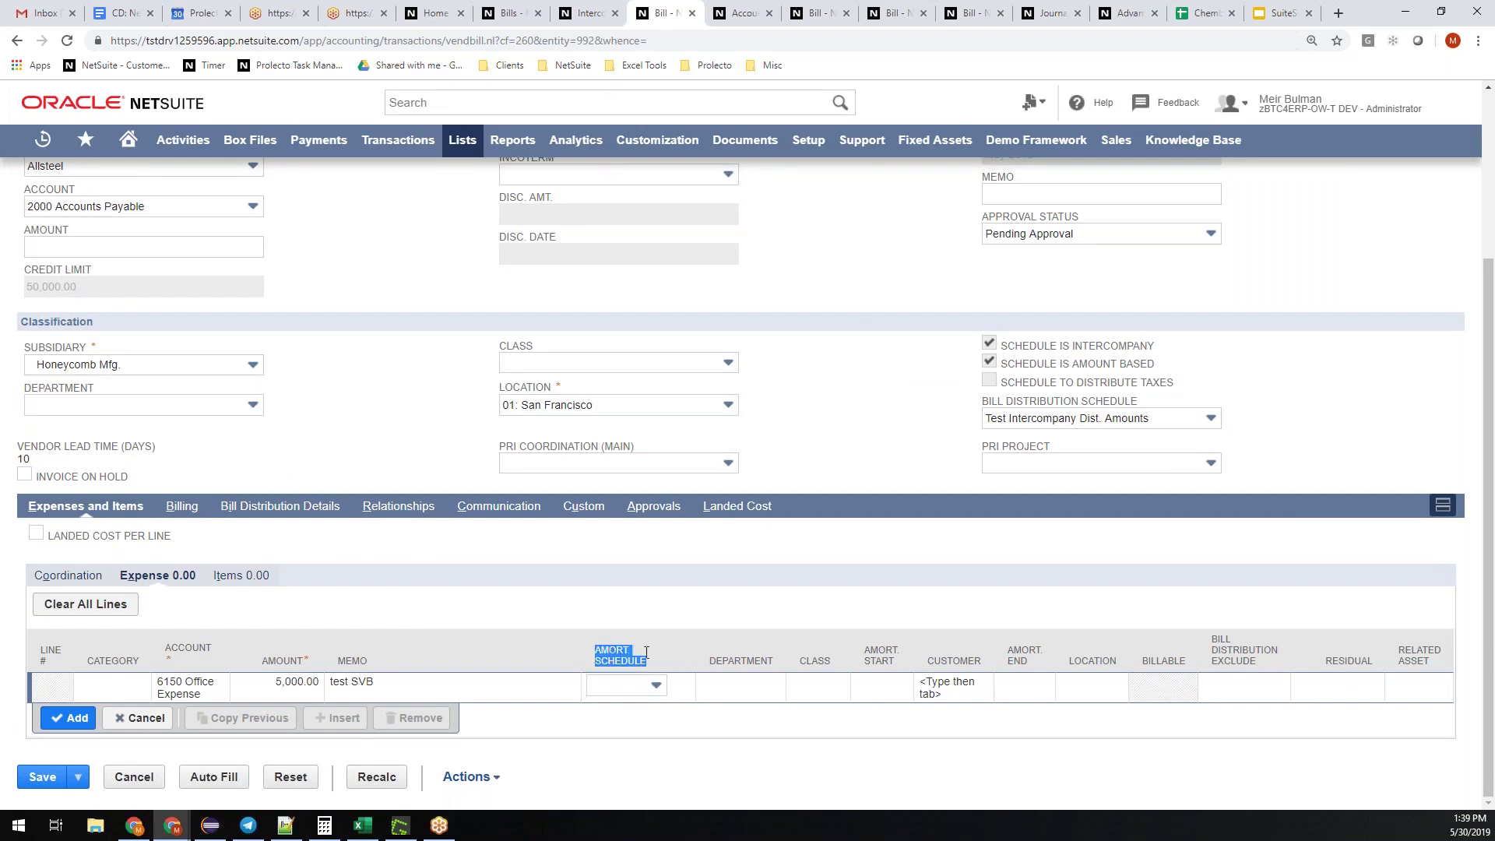
click(1186, 684)
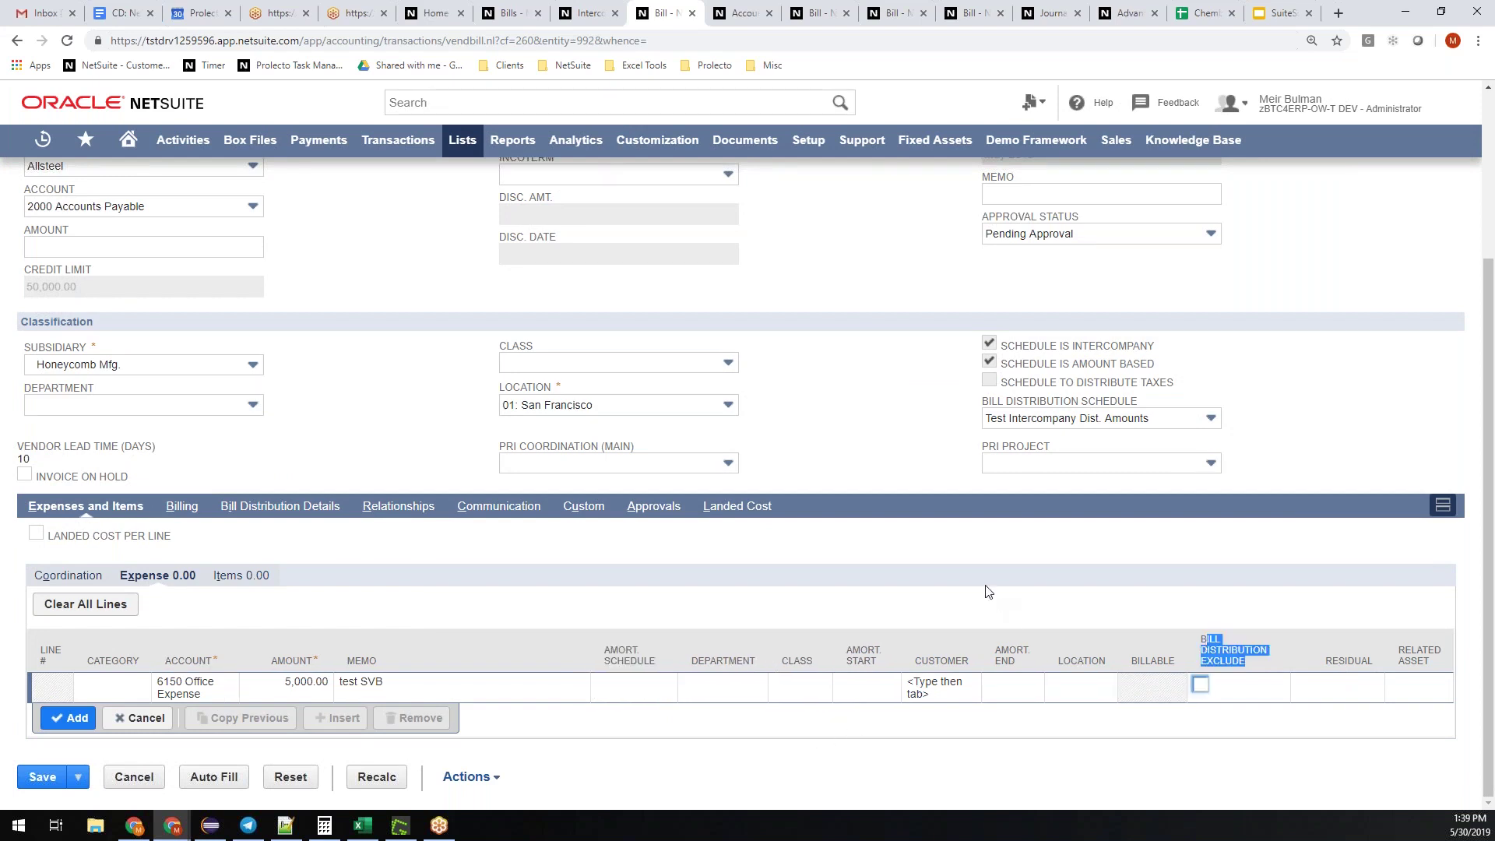
click(1200, 684)
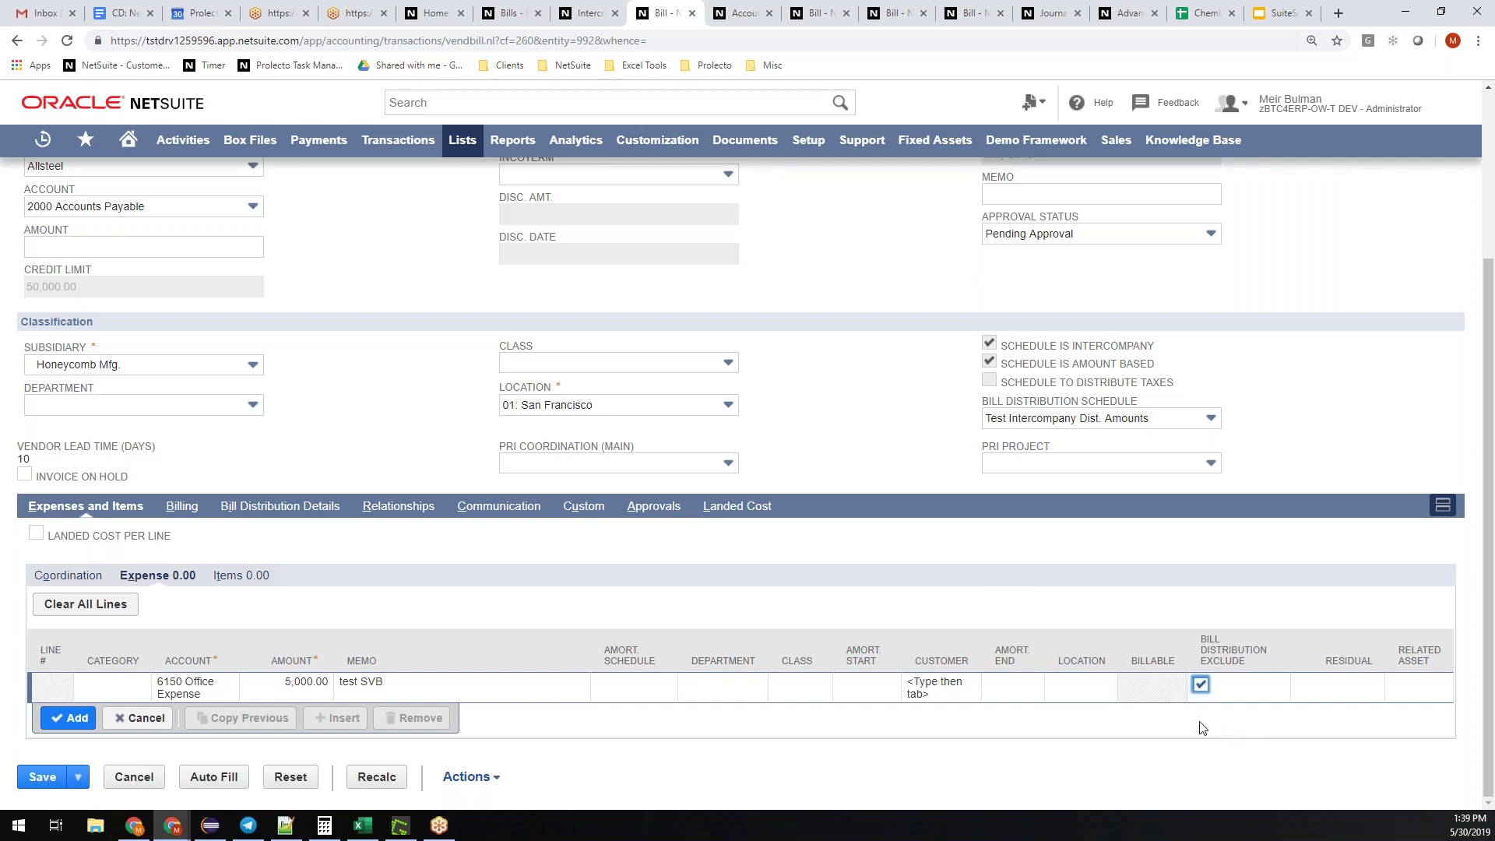
click(1200, 684)
- Add the line, save the bill as 3307, and check the SVB scheduled script status
key(Return)
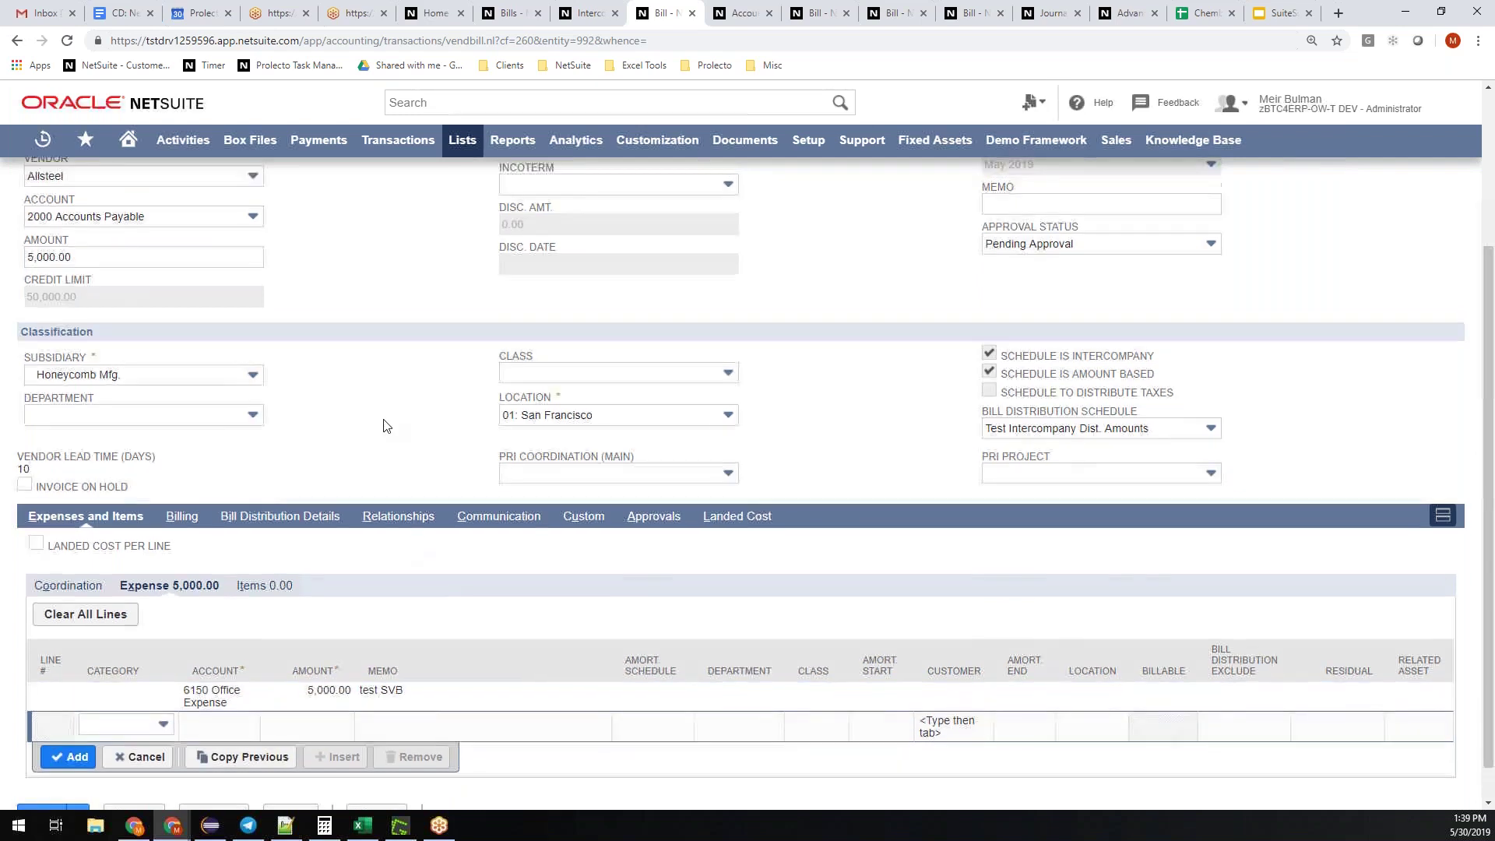
key(alt+s)
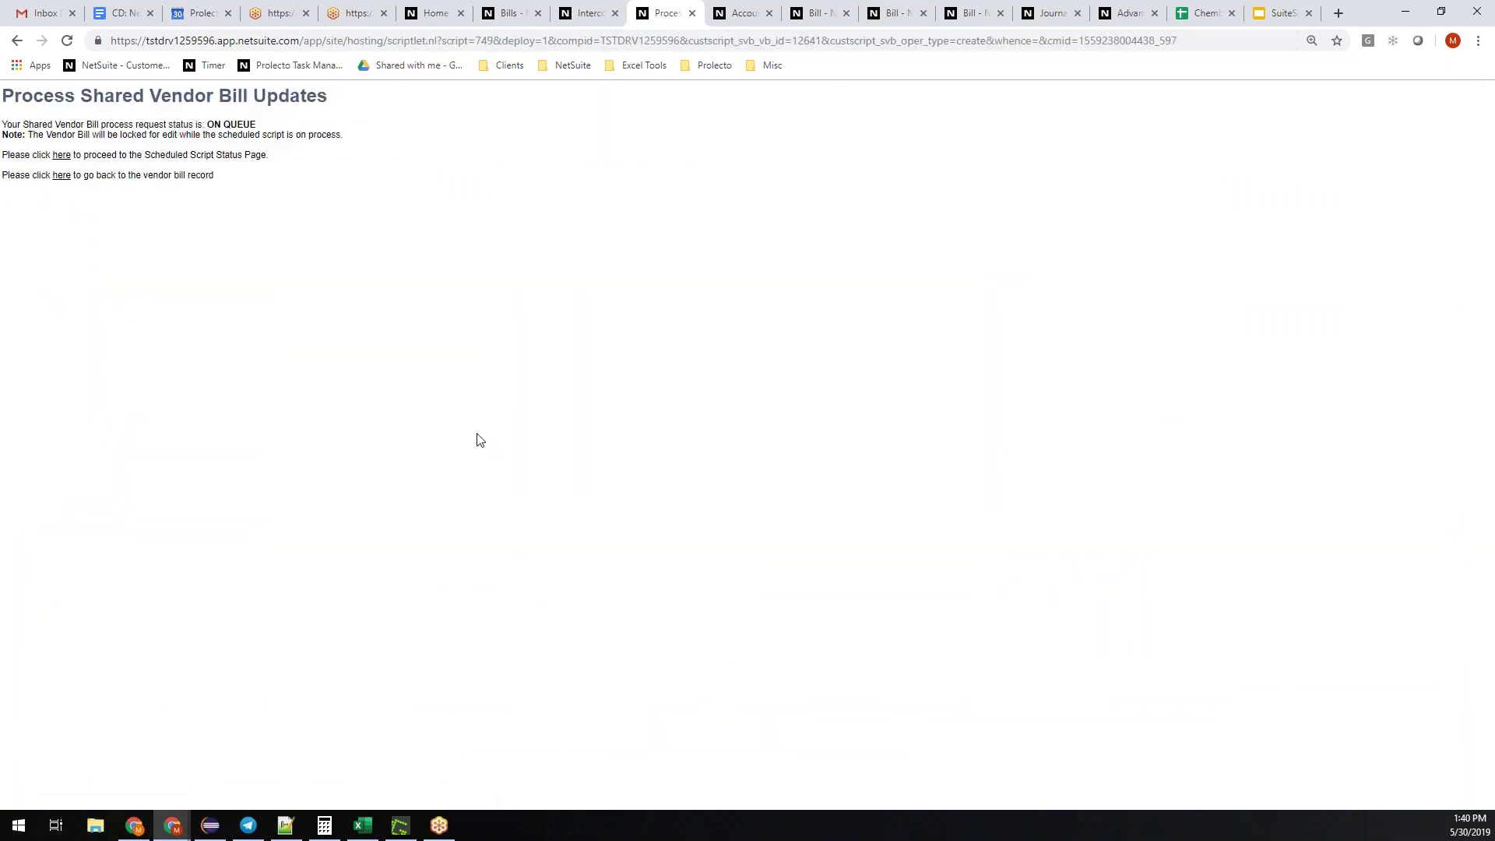
right_click(222, 125)
click(43, 222)
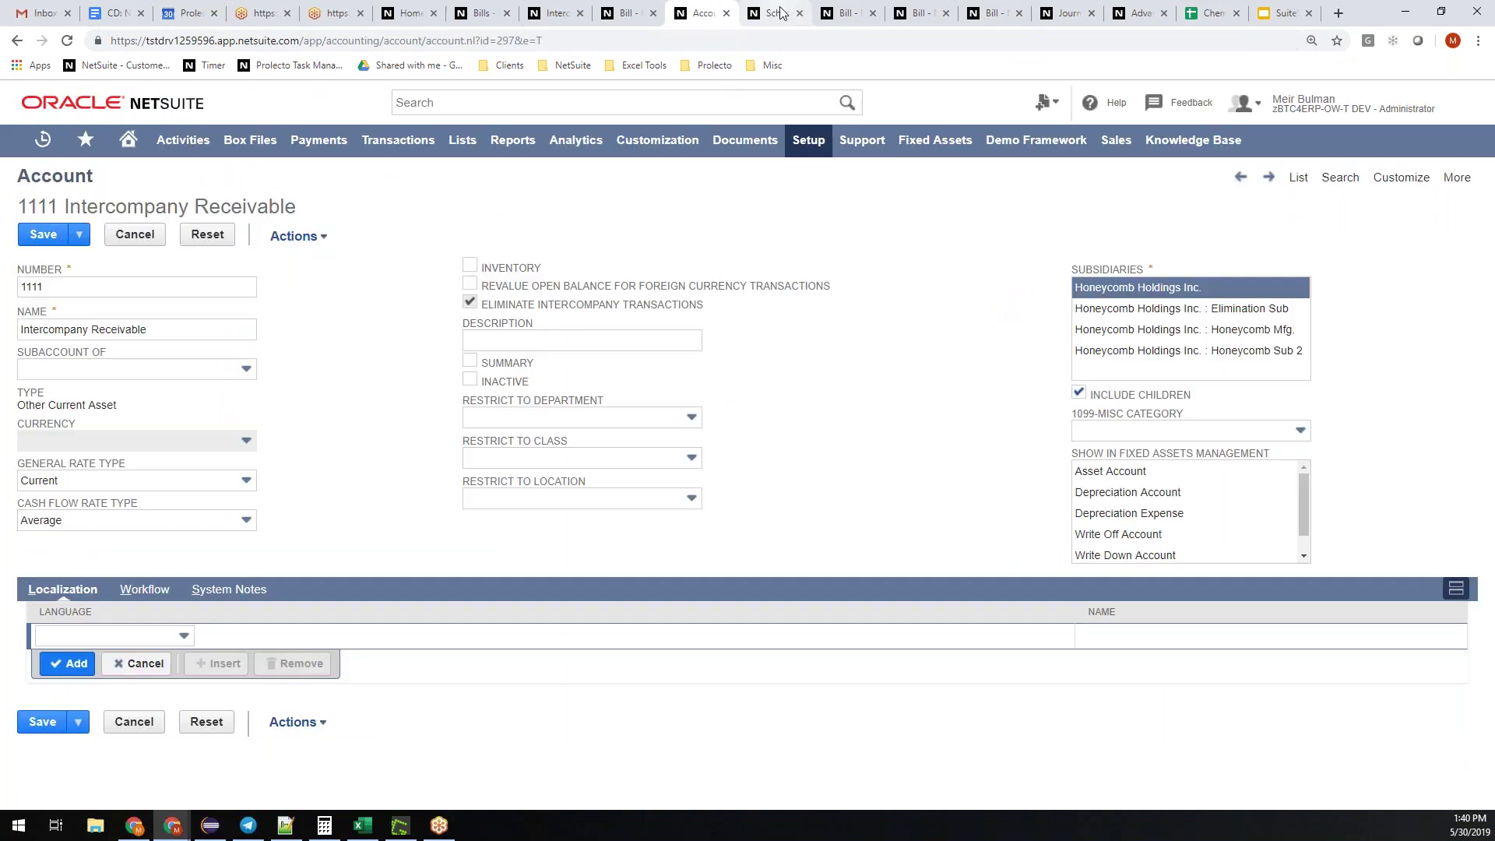
click(781, 12)
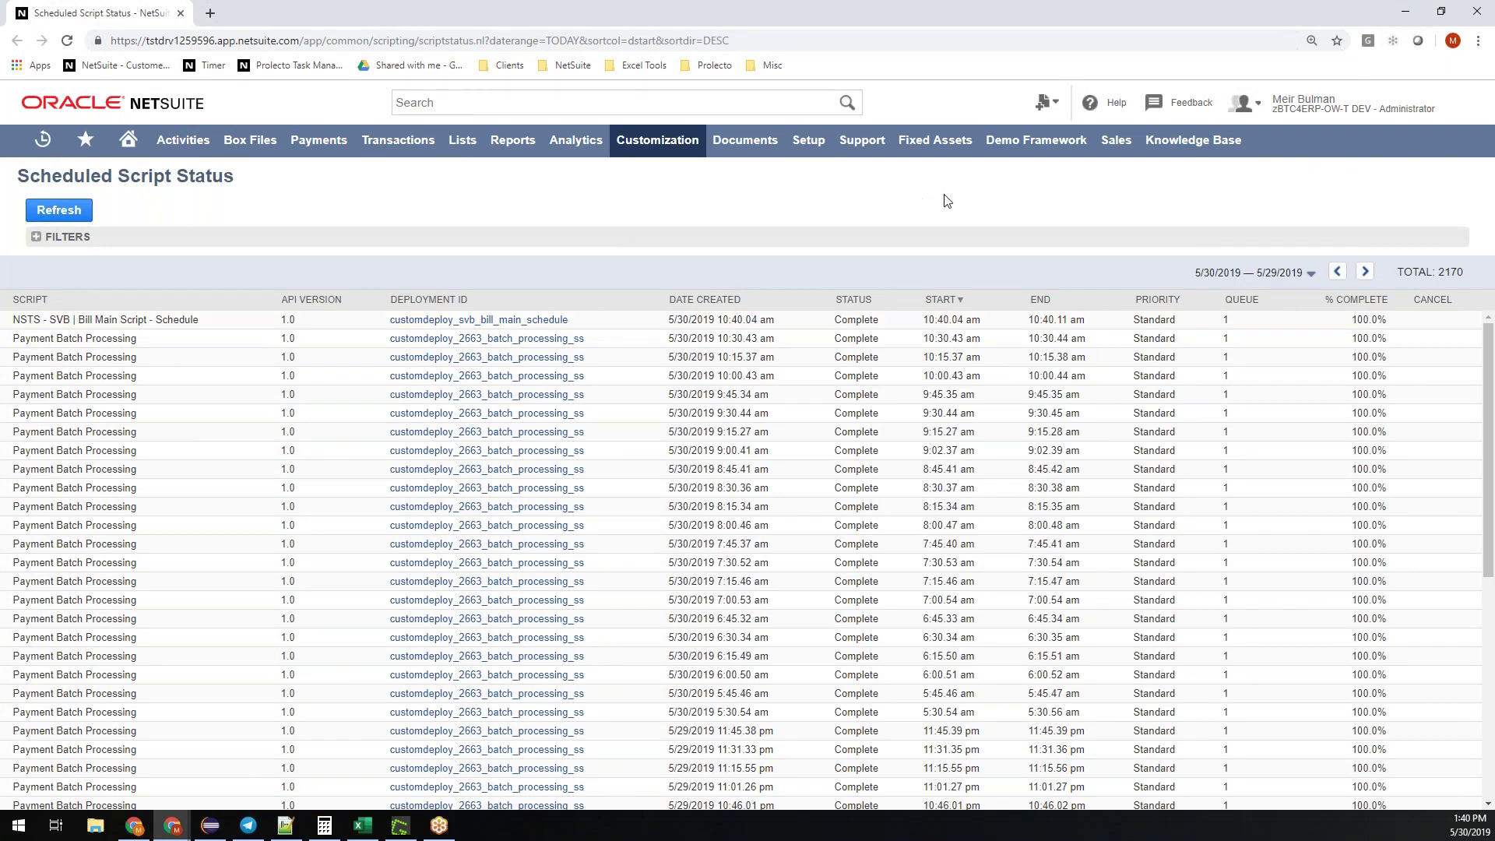
click(1478, 13)
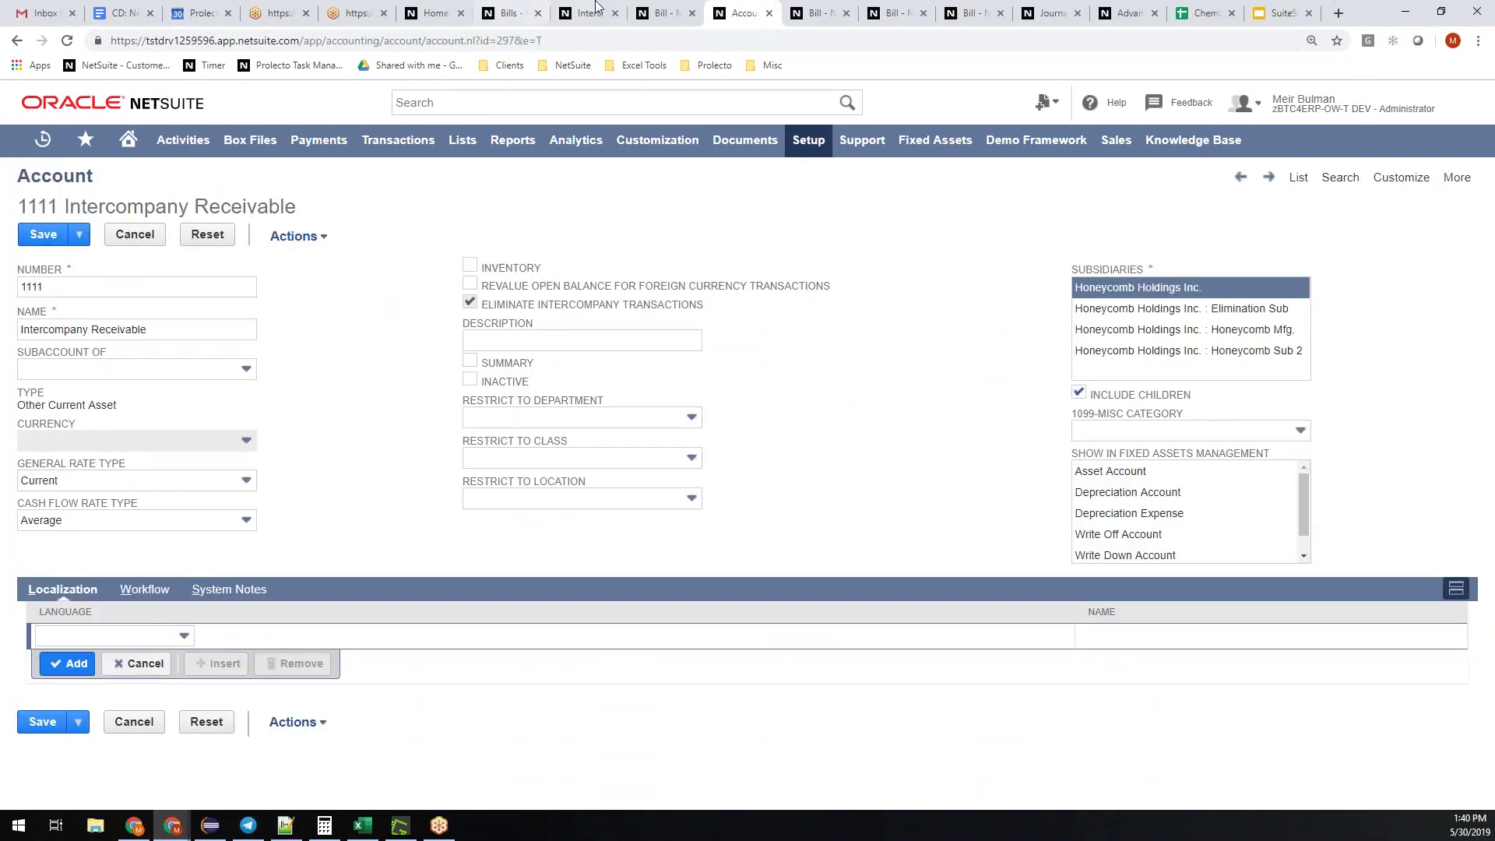
click(666, 16)
- Review the three 0.00 Office Expense distribution lines for Honeycomb Mfg. and Honeycomb Sub 2
scroll(264, 390, down, 2)
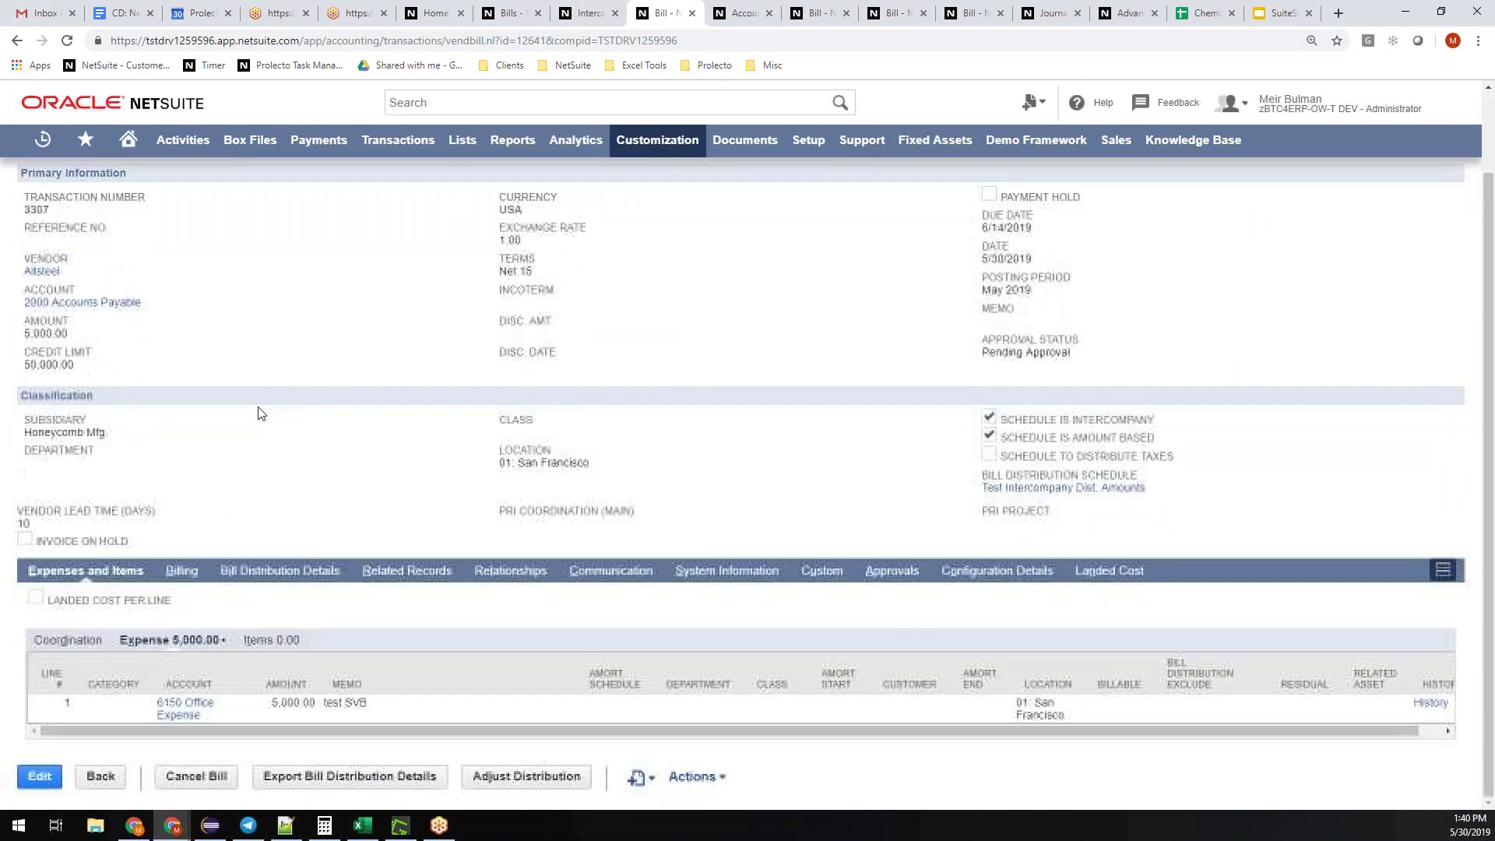
click(273, 573)
scroll(312, 511, down, 2)
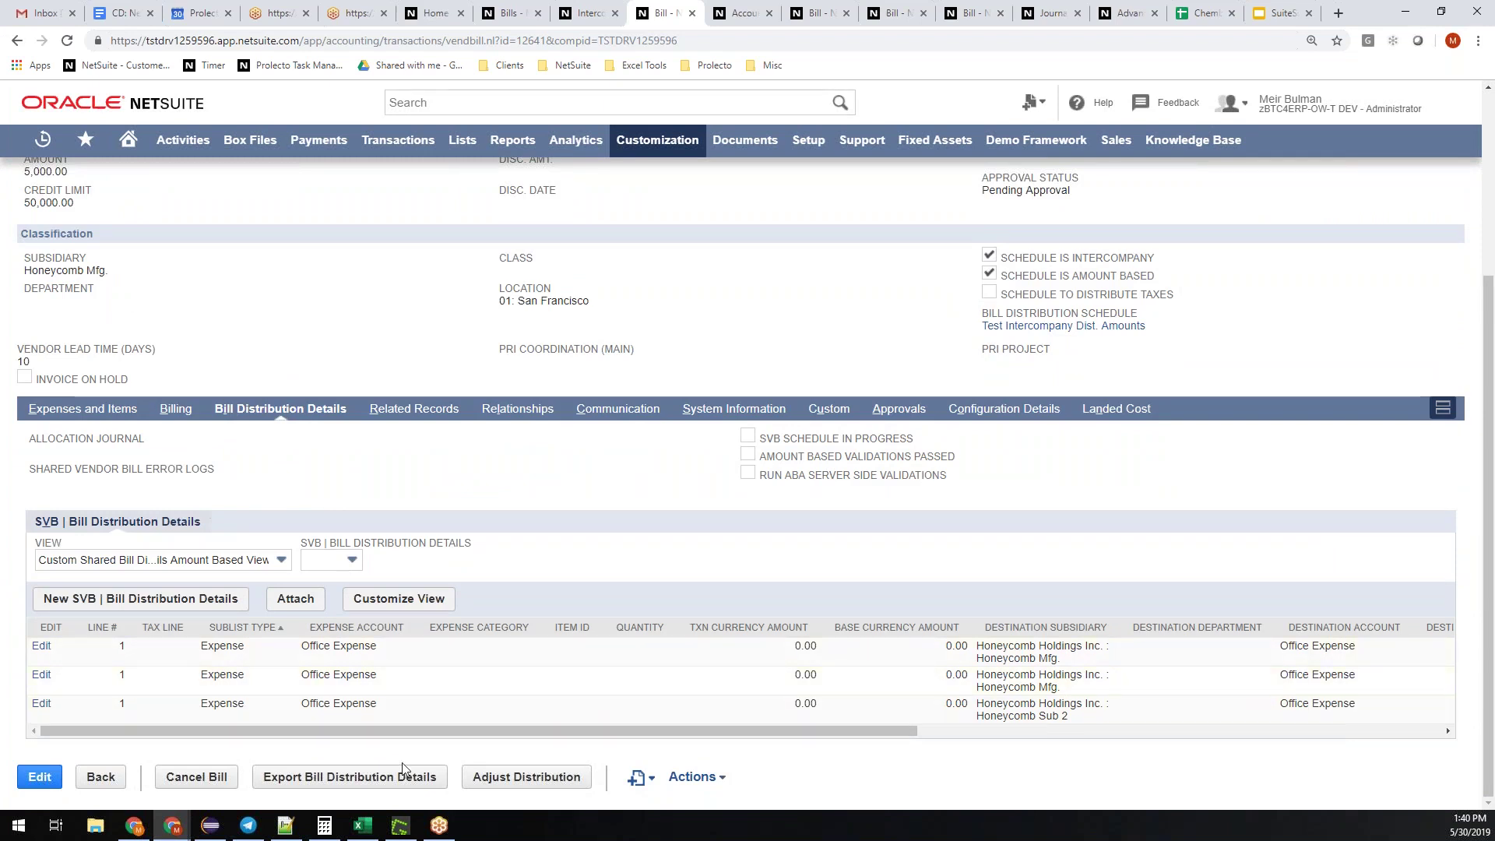
drag(422, 732, 366, 708)
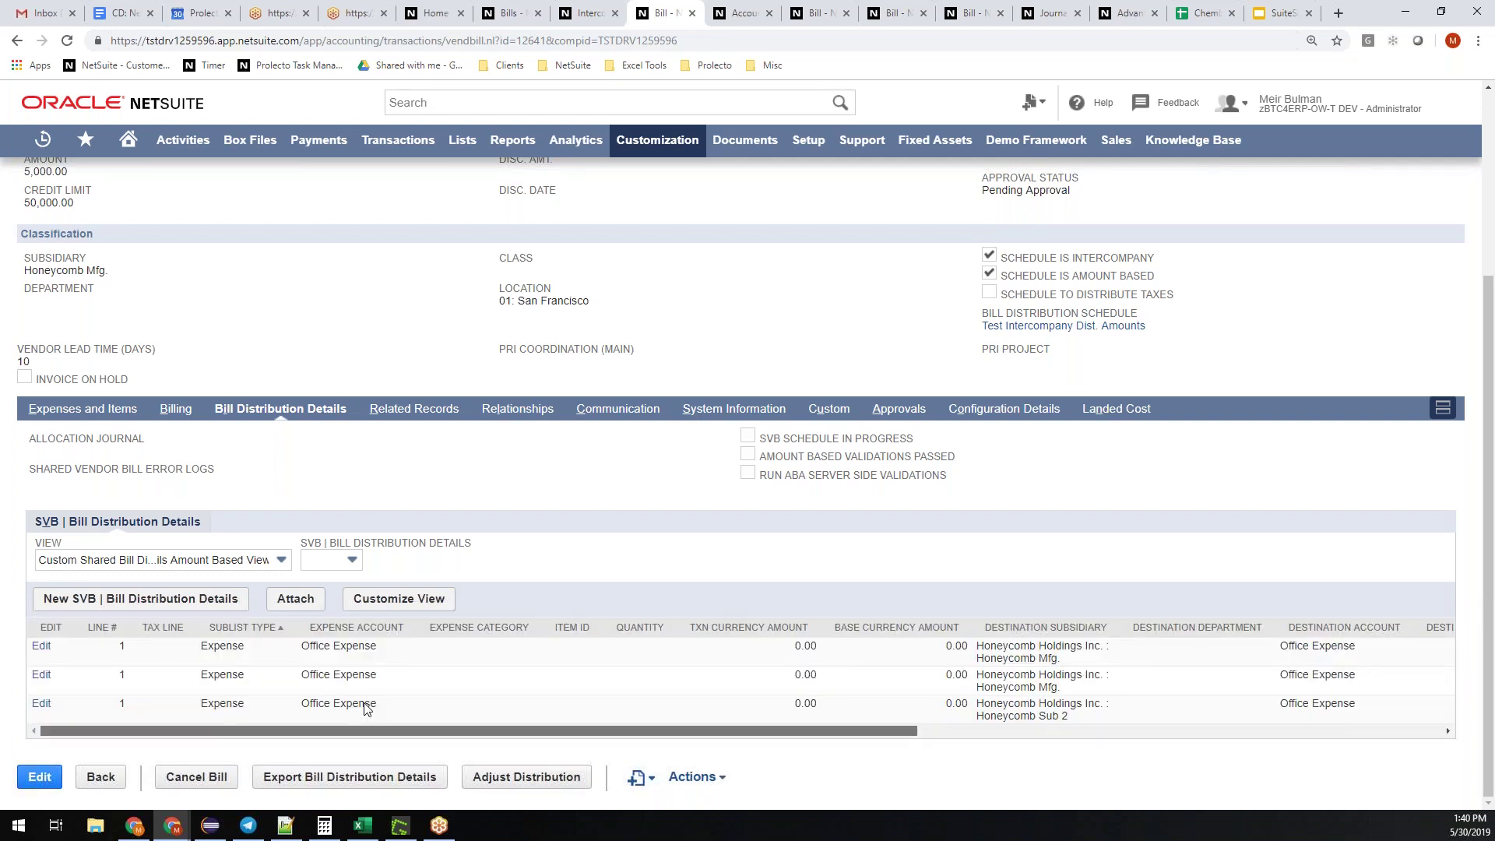
click(72, 410)
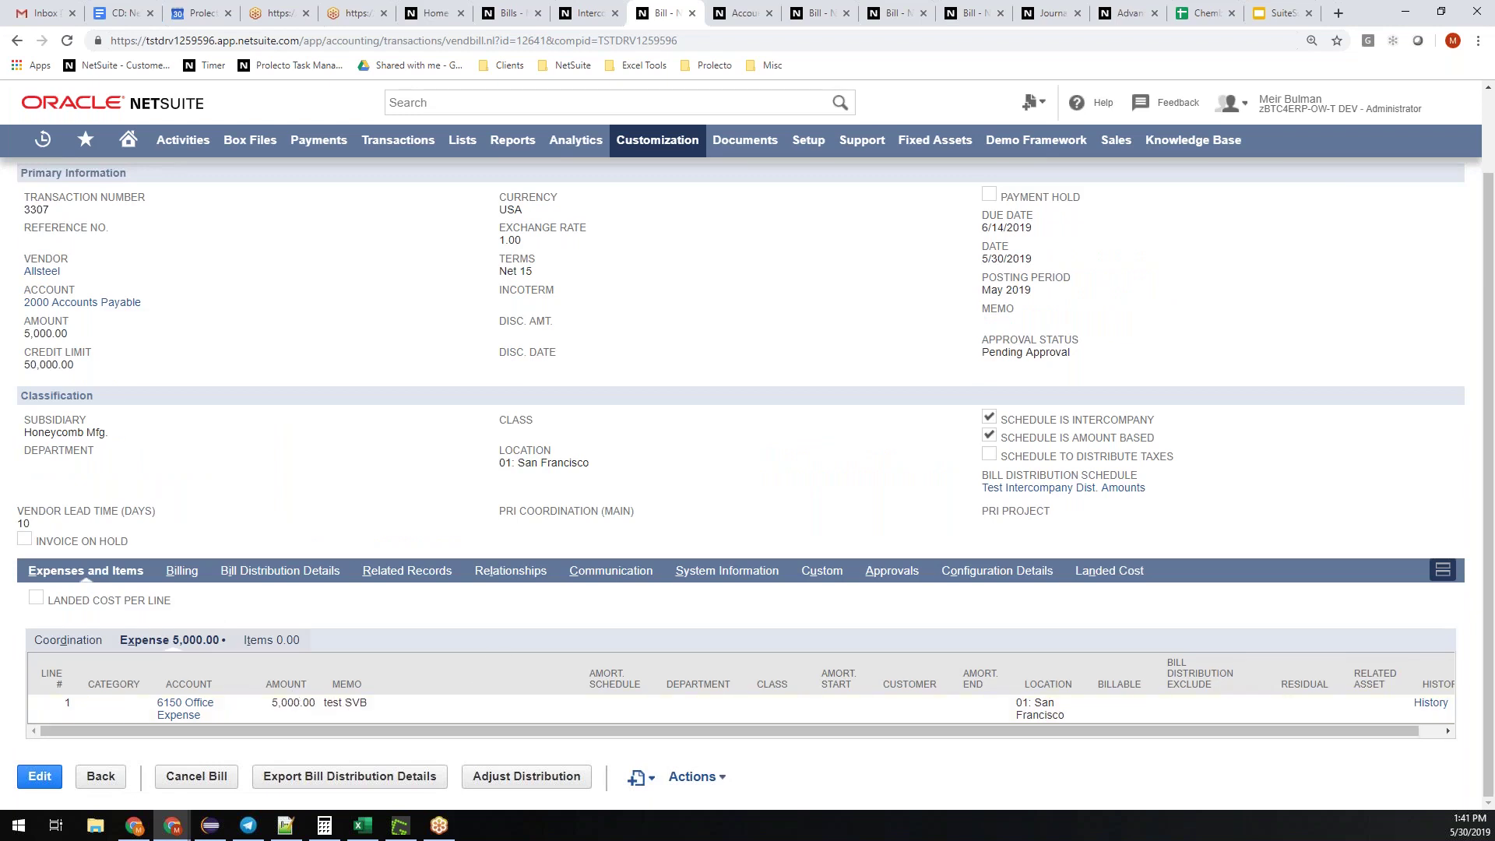
right_click(280, 570)
click(280, 570)
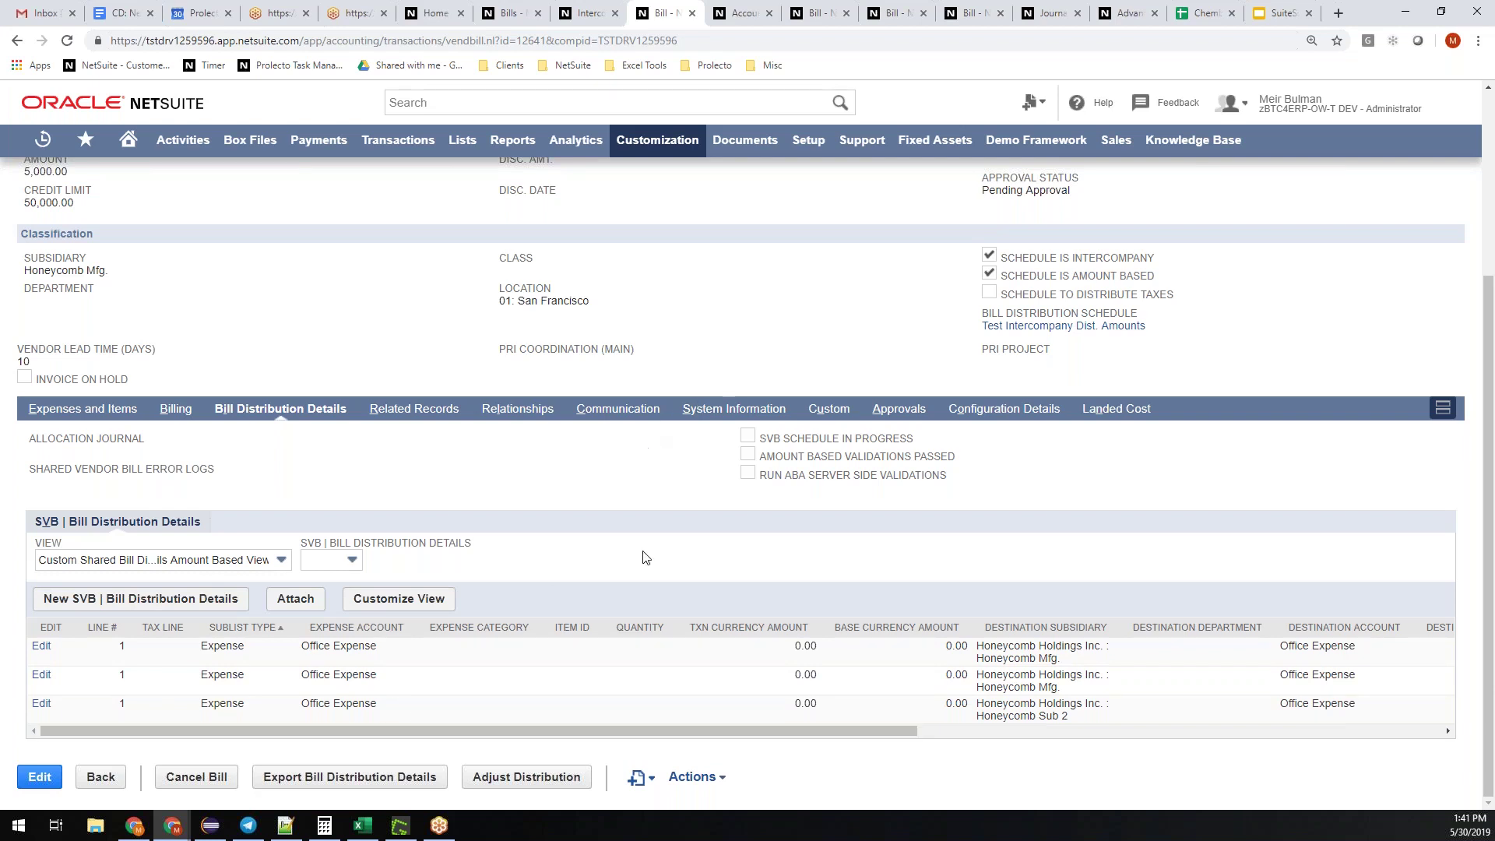
drag(758, 733, 814, 734)
scroll(725, 677, left, 2)
- In Adjust Distribution, set the first line's amount to 200.00
click(524, 786)
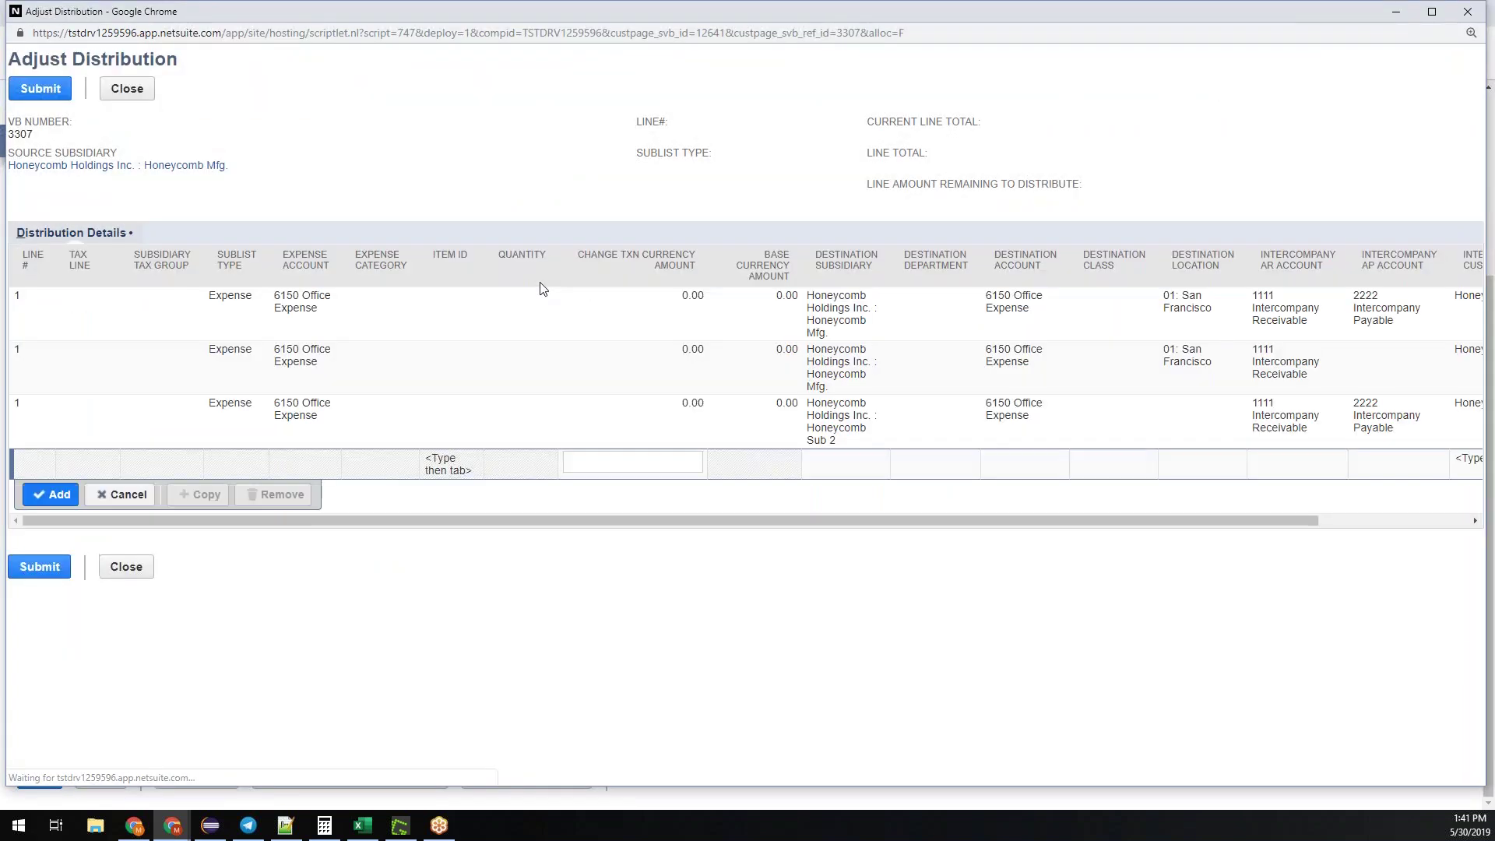
right_click(777, 303)
right_click(667, 302)
key(Escape)
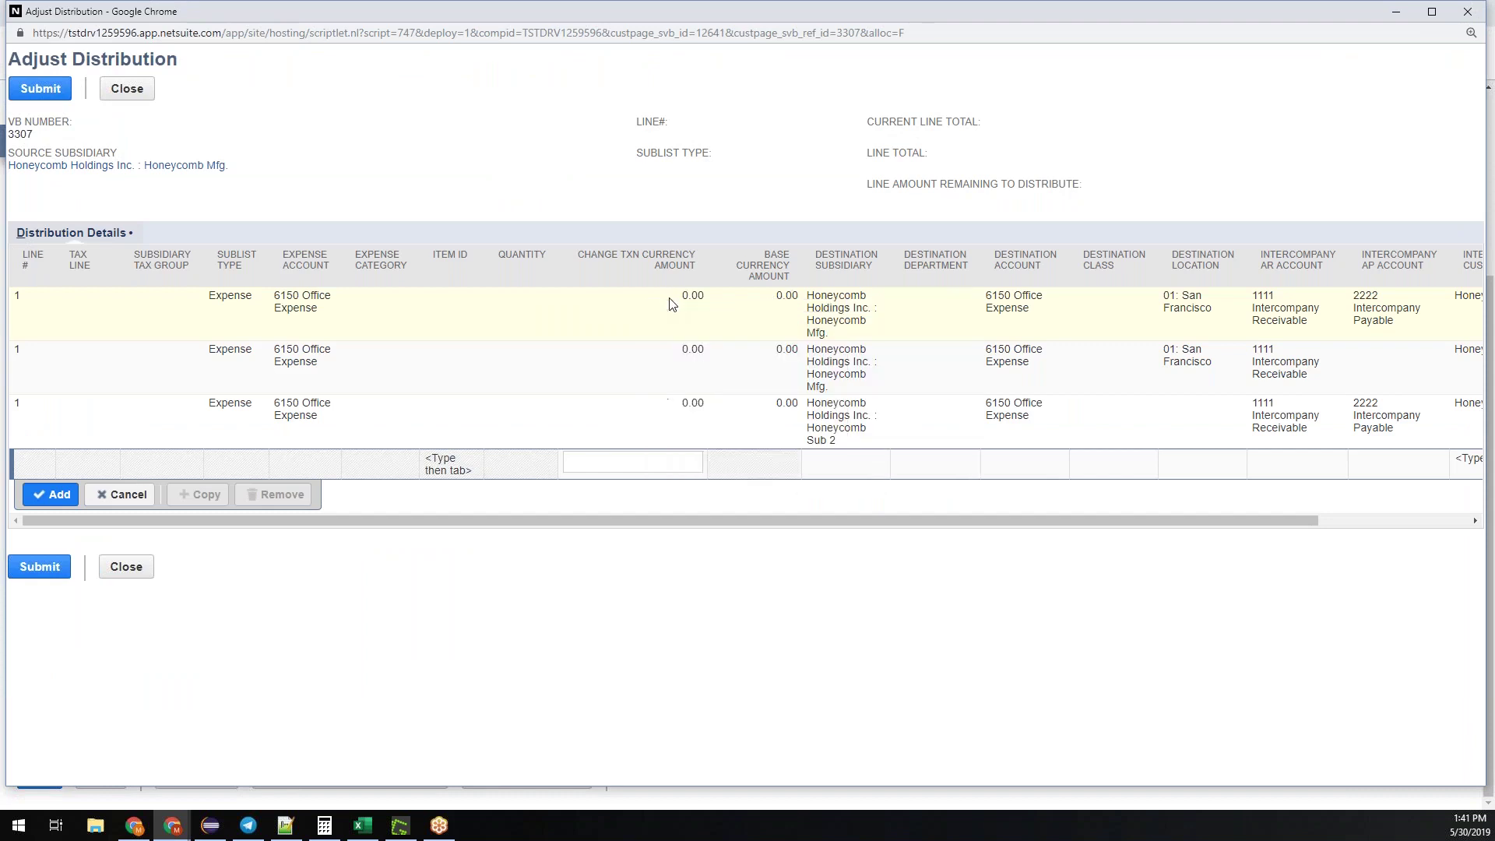
click(672, 304)
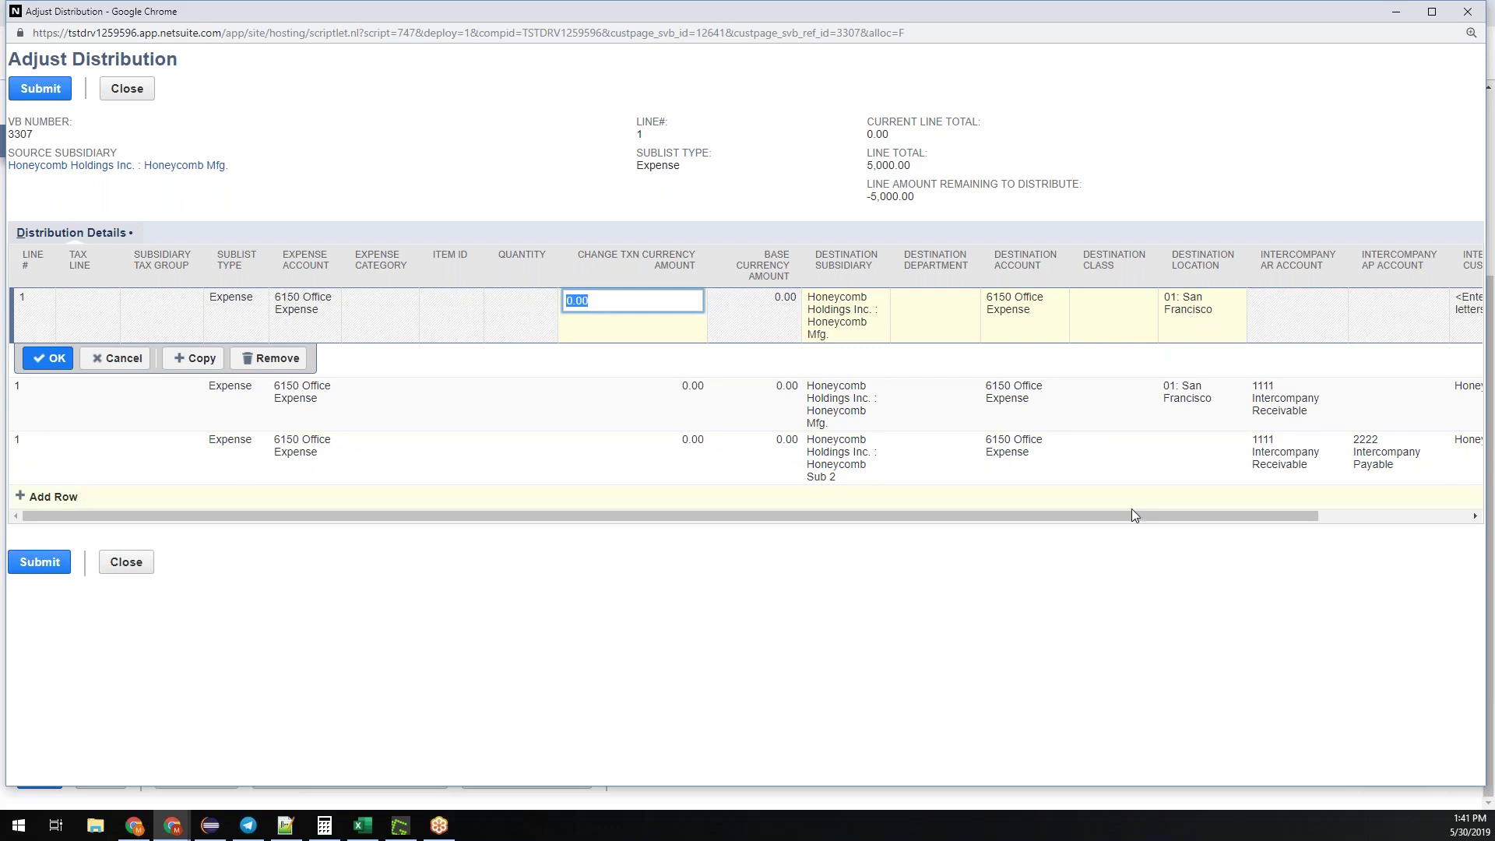
right_click(1231, 515)
click(1212, 517)
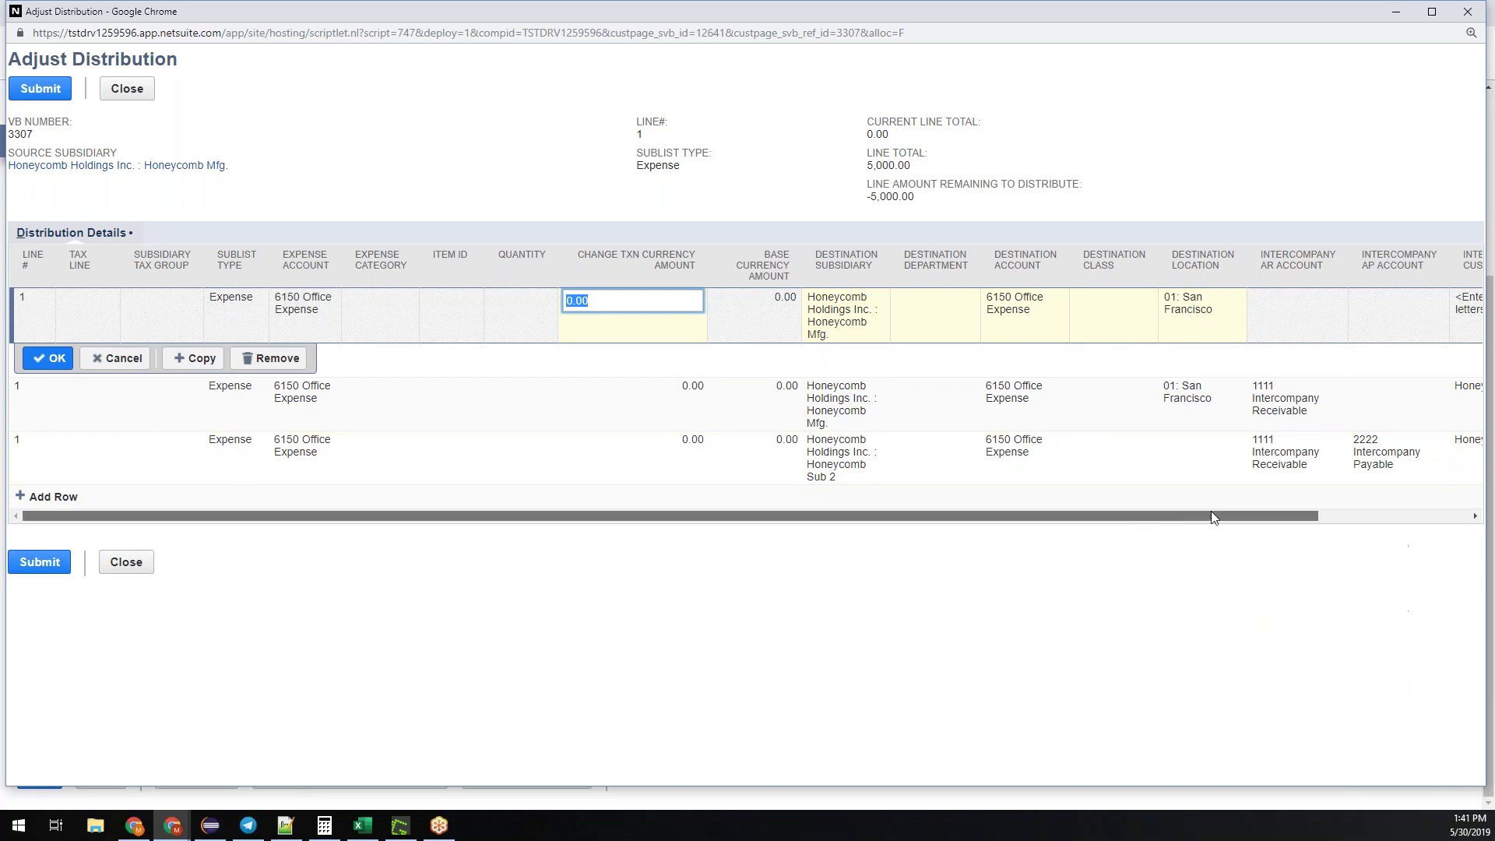
drag(1211, 517, 1435, 483)
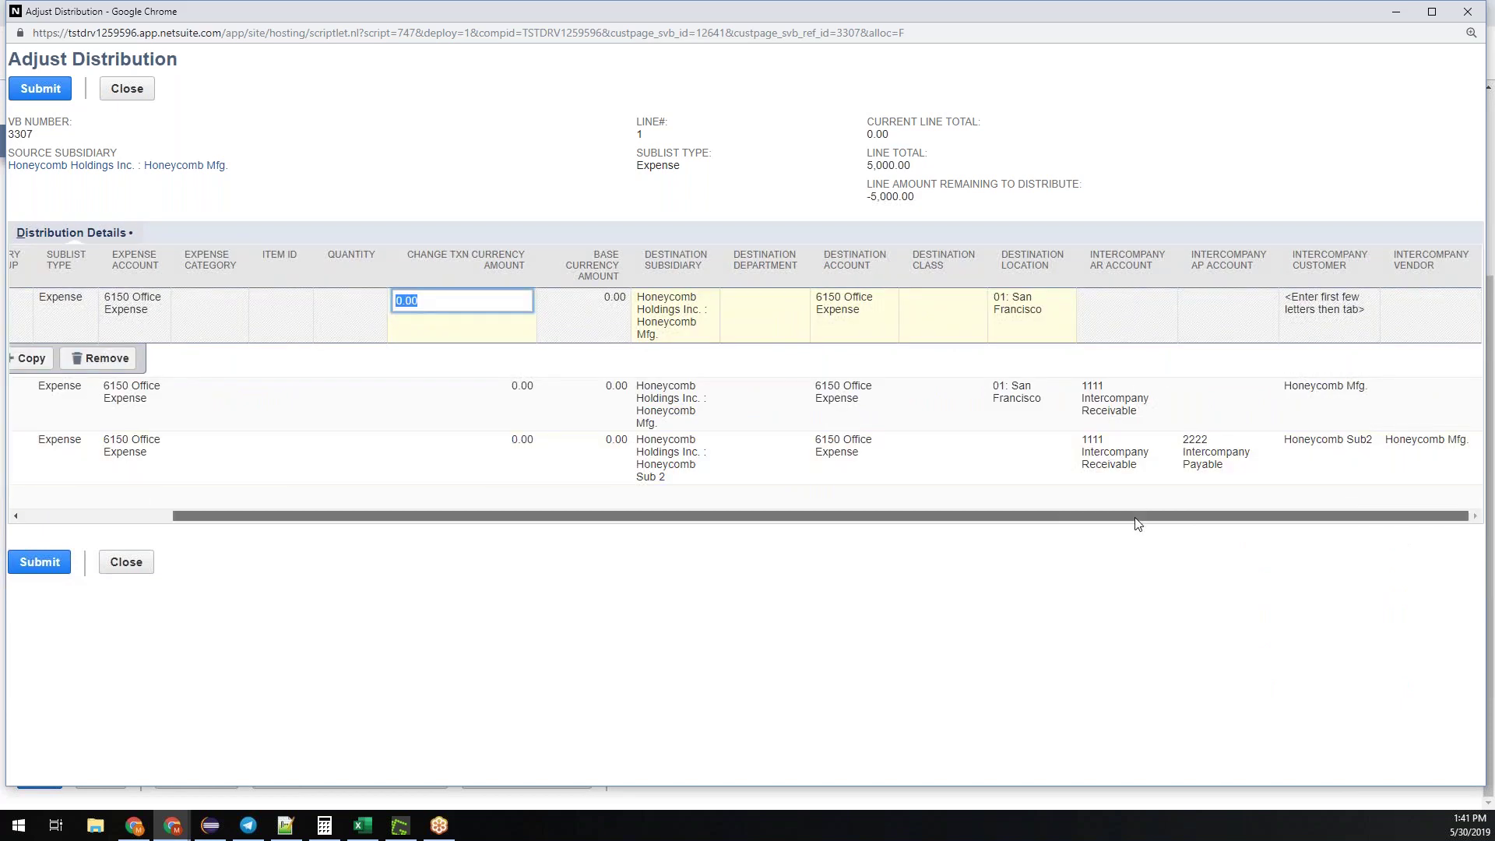
drag(1134, 517, 958, 506)
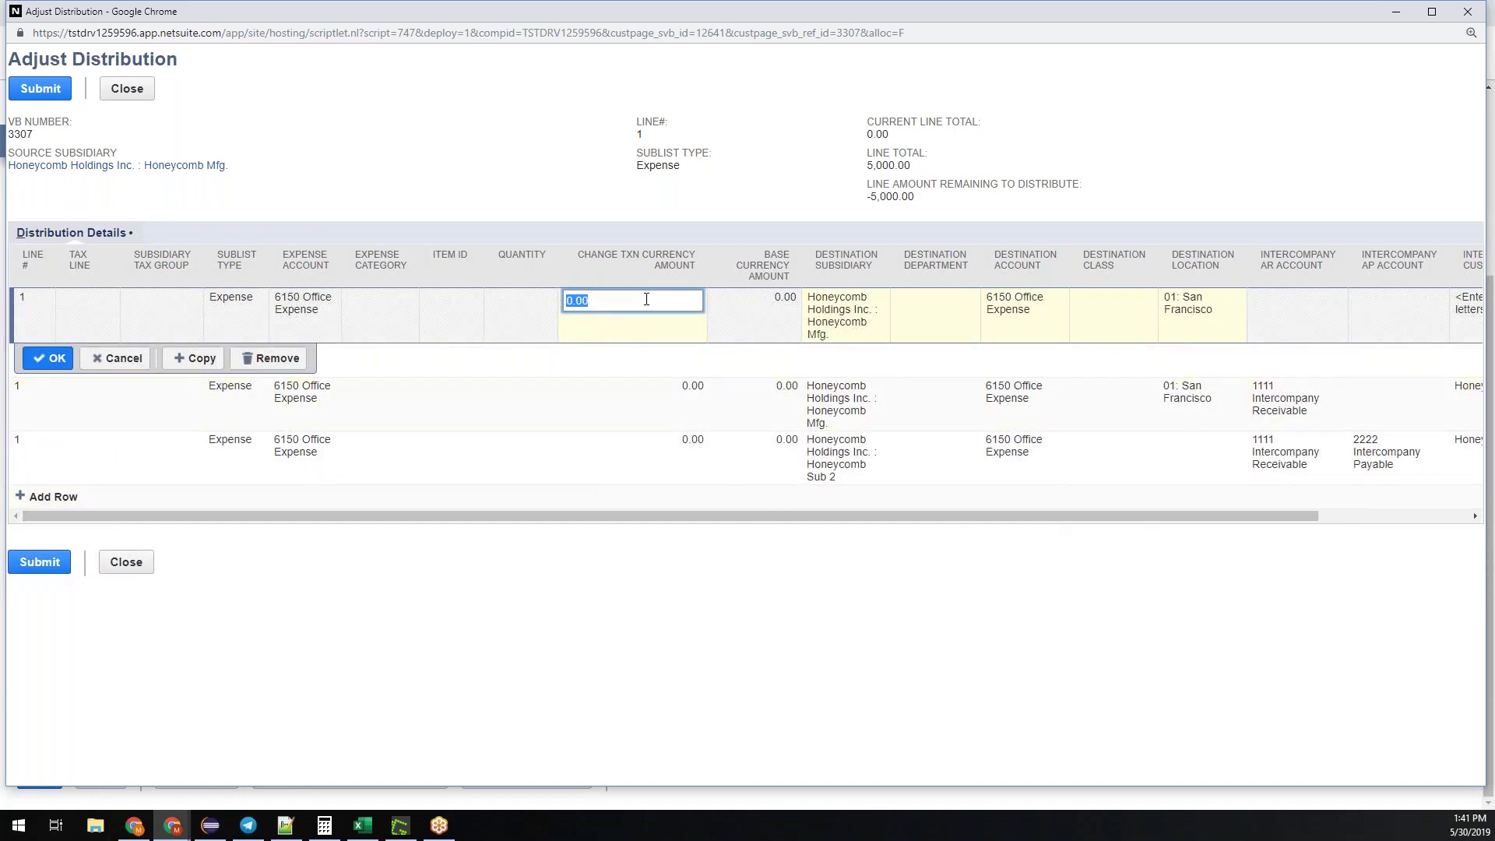
text(200)
- Set the second and third lines to 1,000.00 and 3,900.00, exceeding the total by 100
click(663, 393)
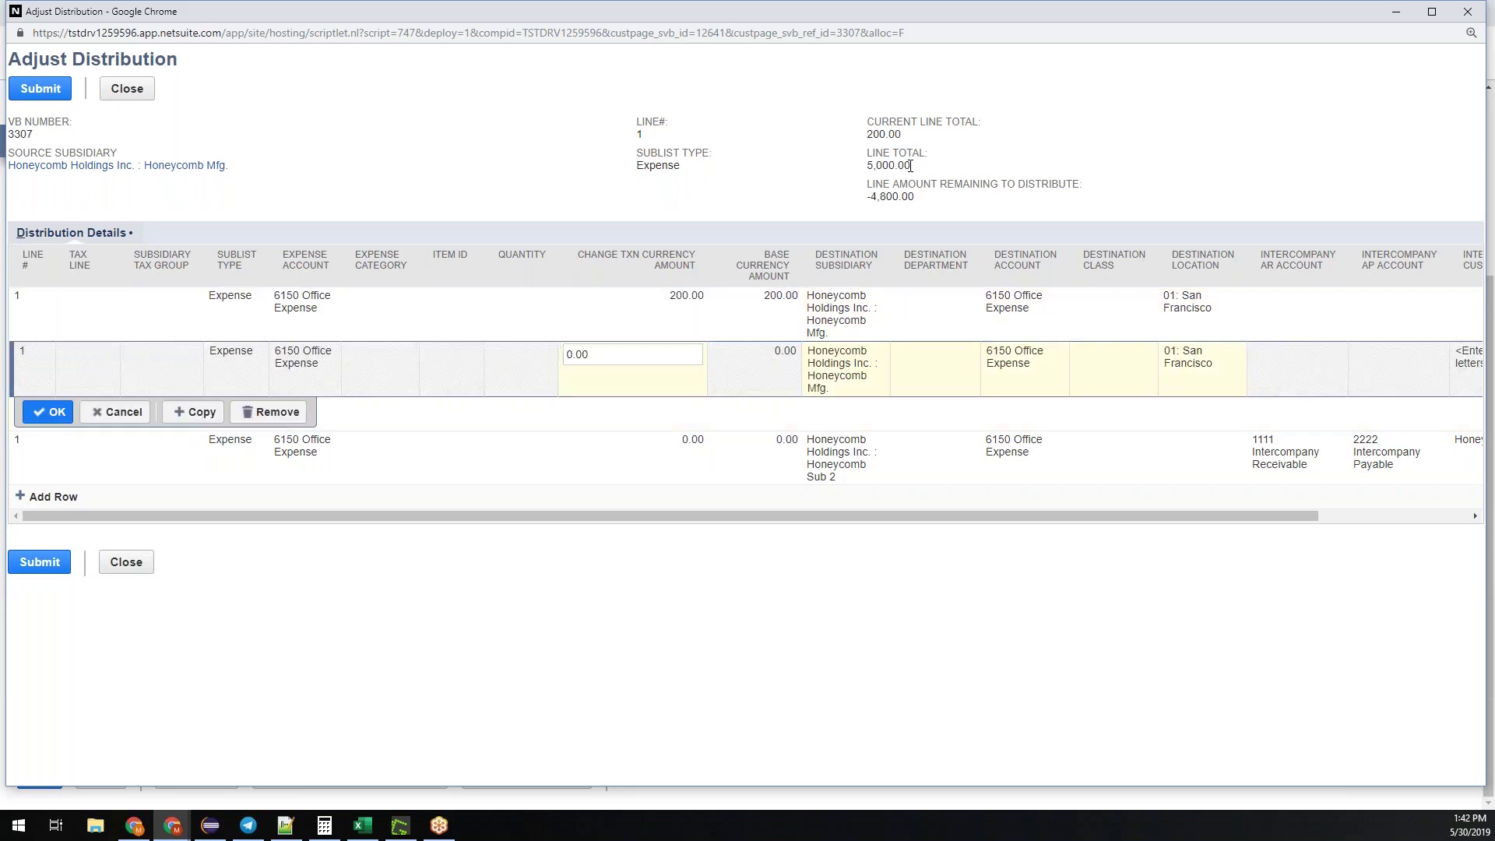
drag(866, 117, 880, 197)
click(941, 121)
click(820, 196)
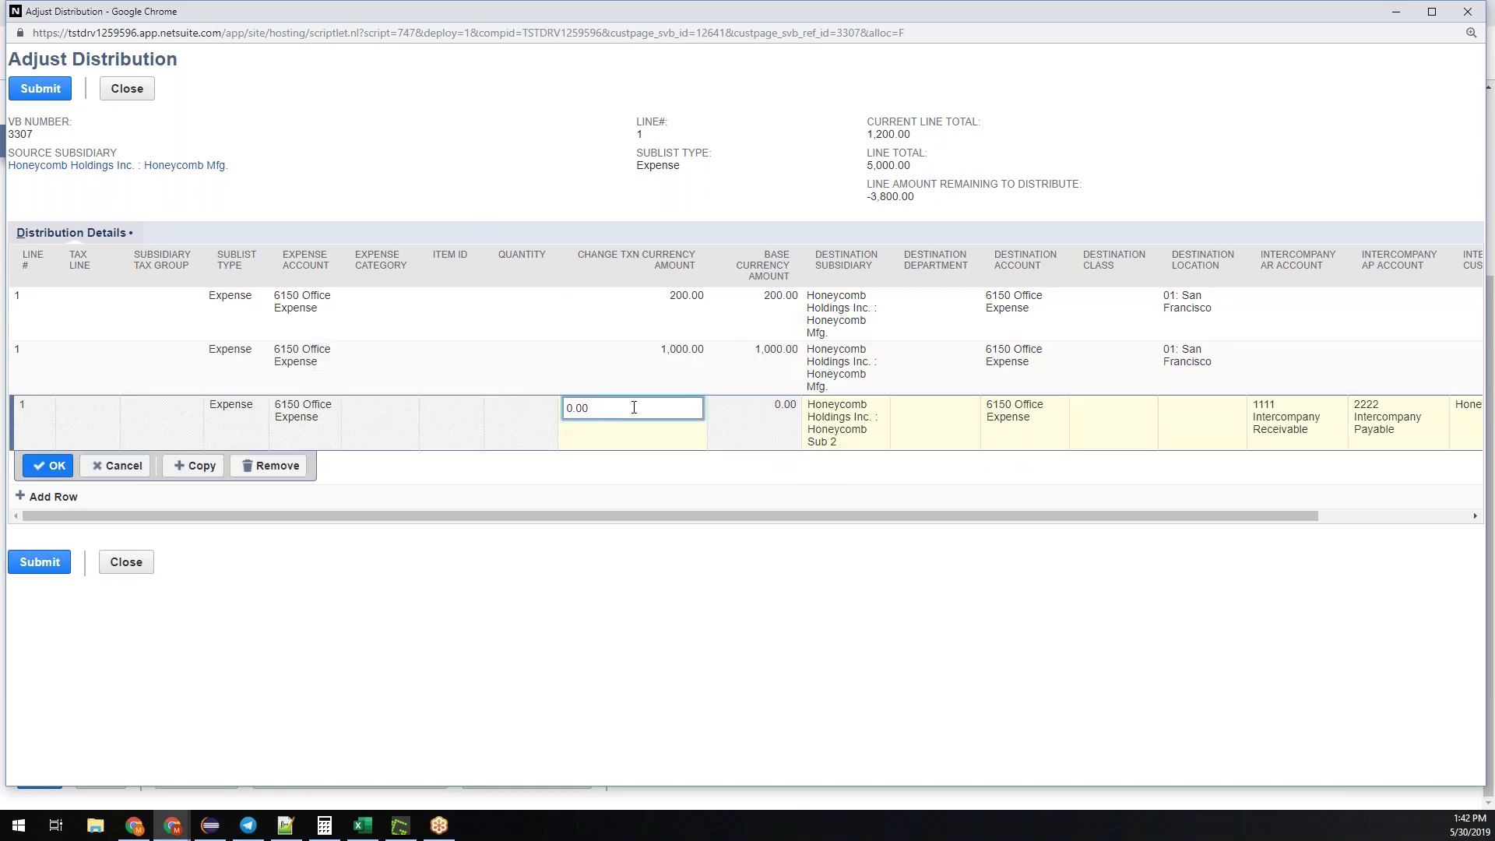
click(567, 407)
key(BackSpace)
click(48, 466)
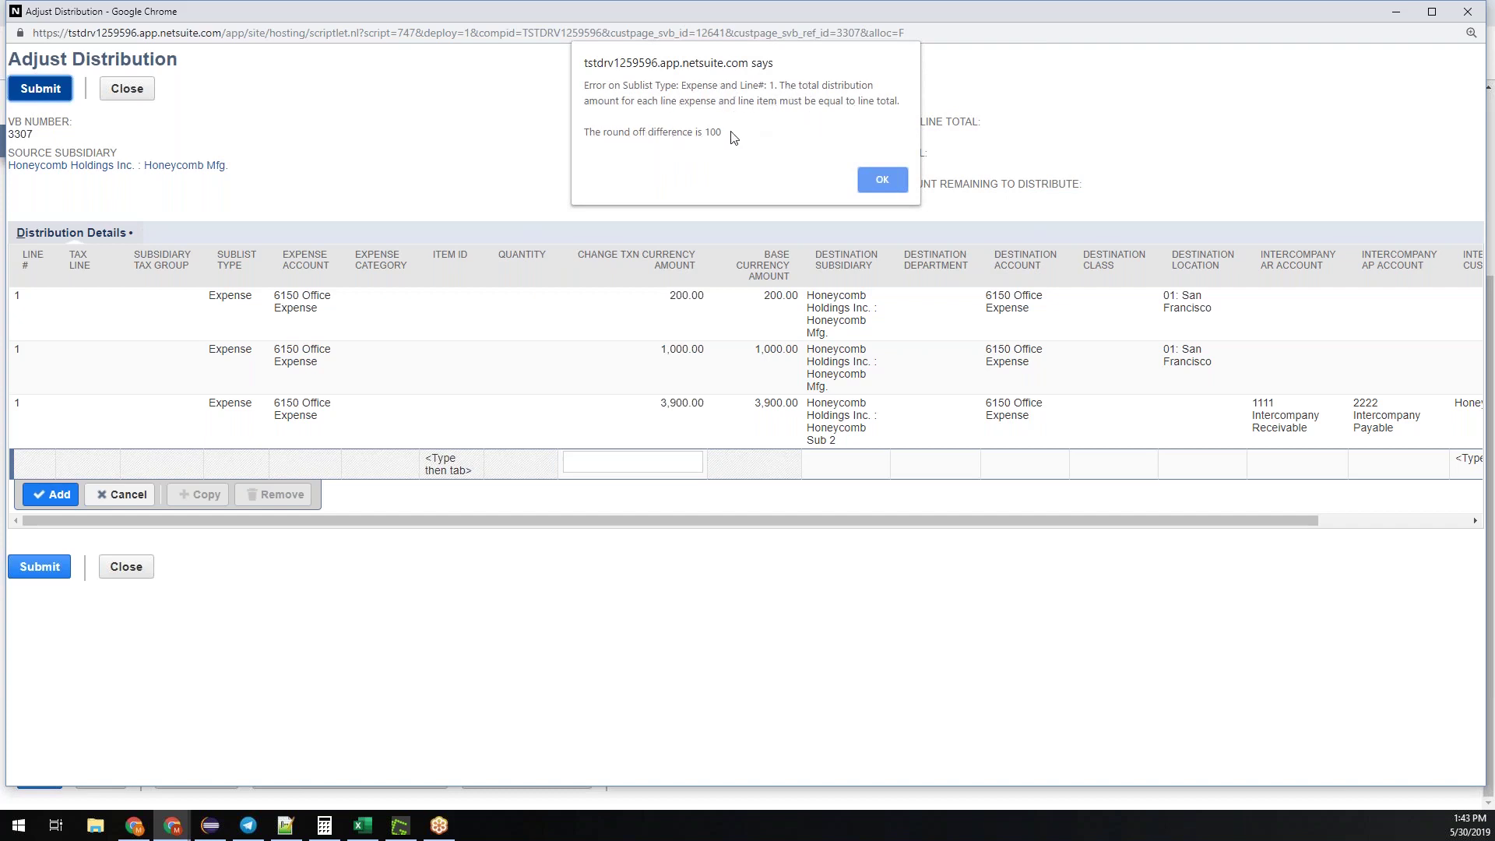
- Dismiss the round-off error and correct the Honeycomb Sub 2 amount to 3,800.00
click(876, 174)
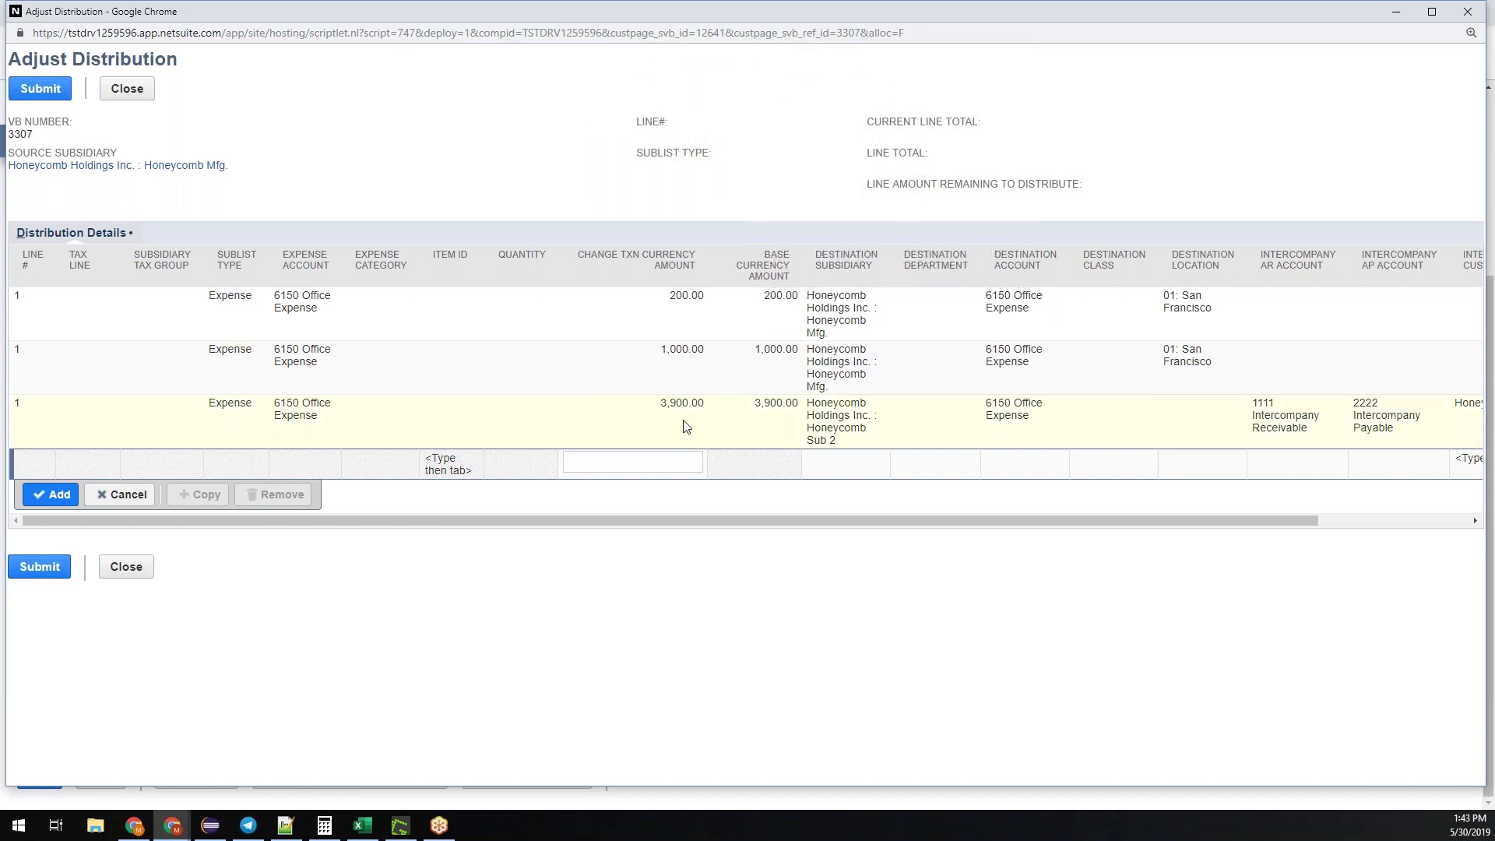
click(684, 419)
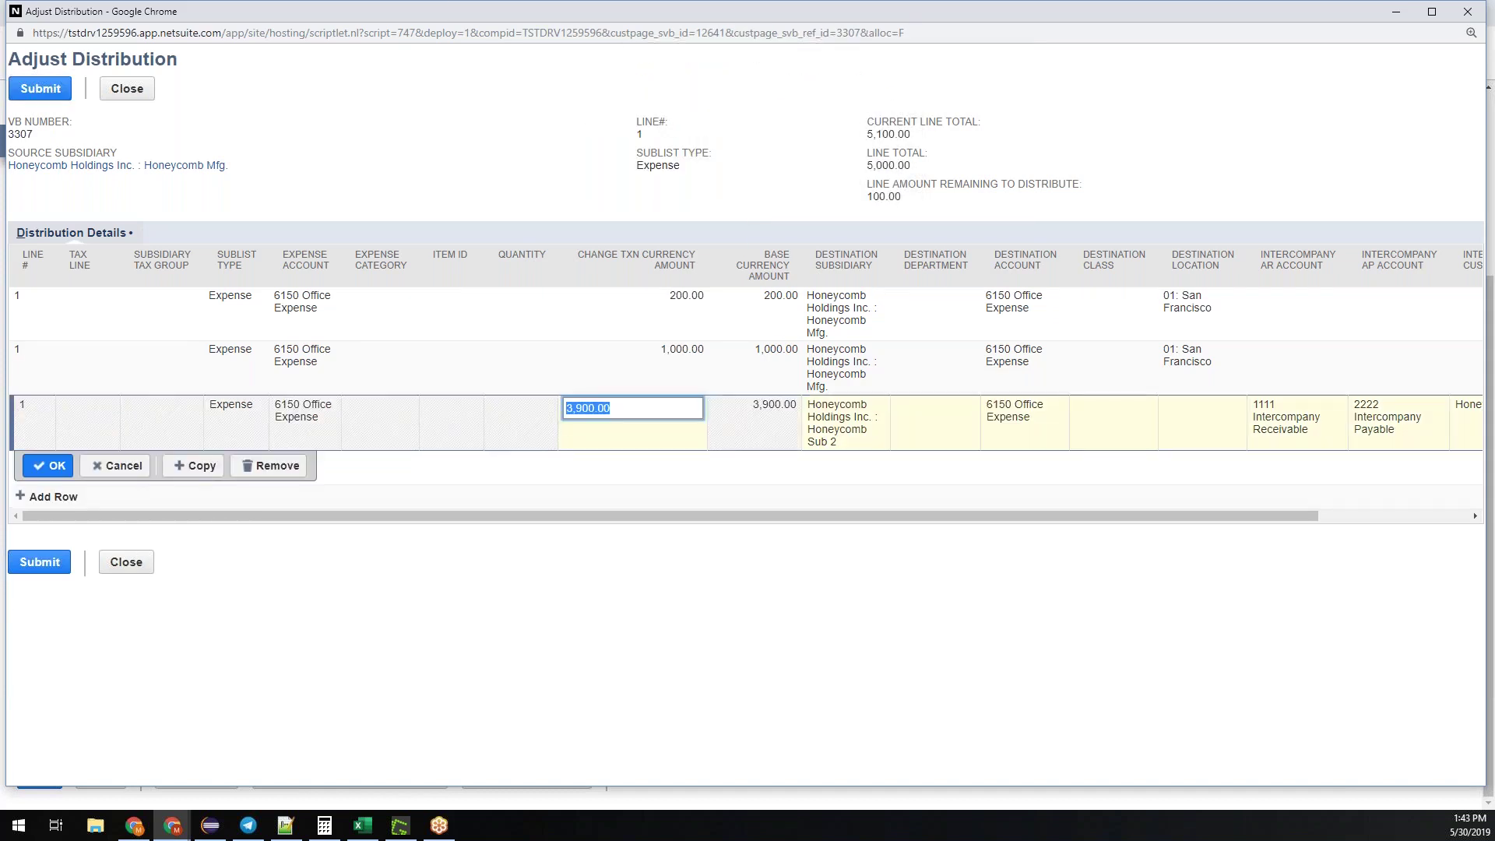
text(3,)
text(800)
key(Return)
- Submit the adjusted distribution and review the 200.00, 1,000.00 and 3,800.00 lines with validations passed
click(46, 96)
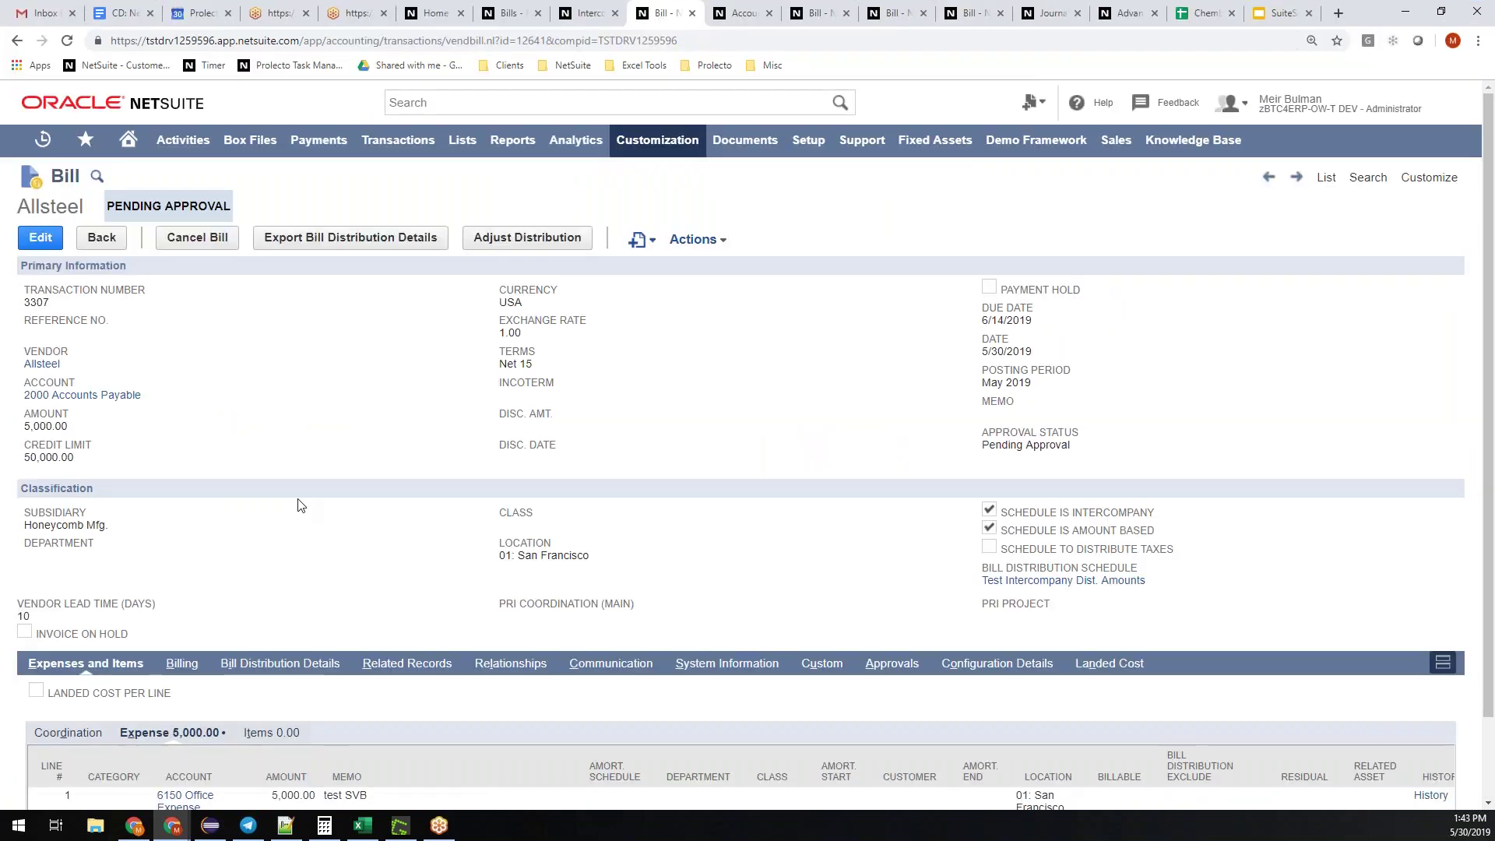
scroll(297, 505, down, 1)
click(282, 571)
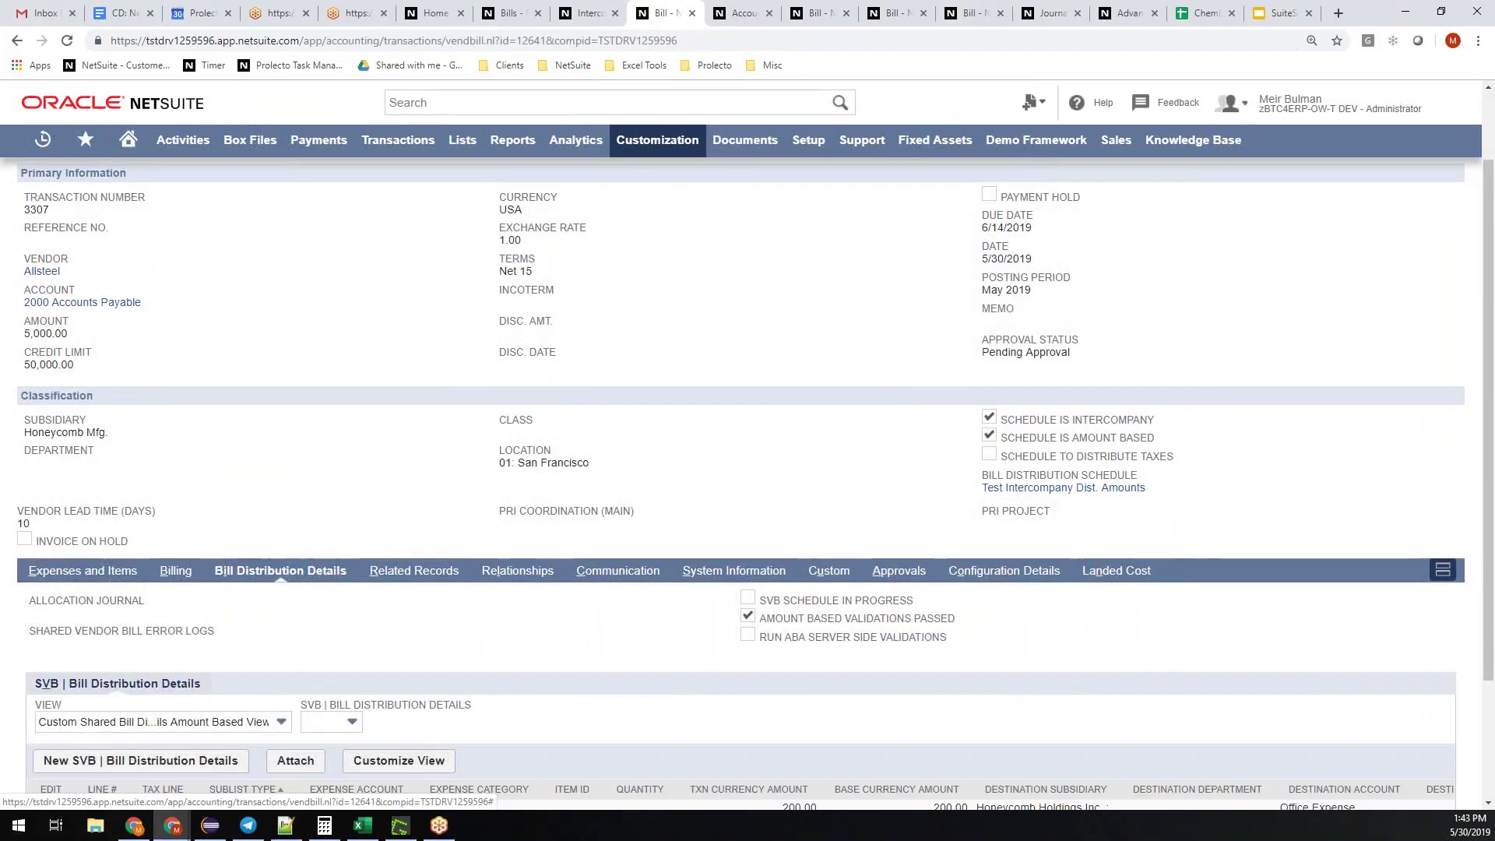
scroll(748, 467, down, 1)
drag(911, 507, 760, 496)
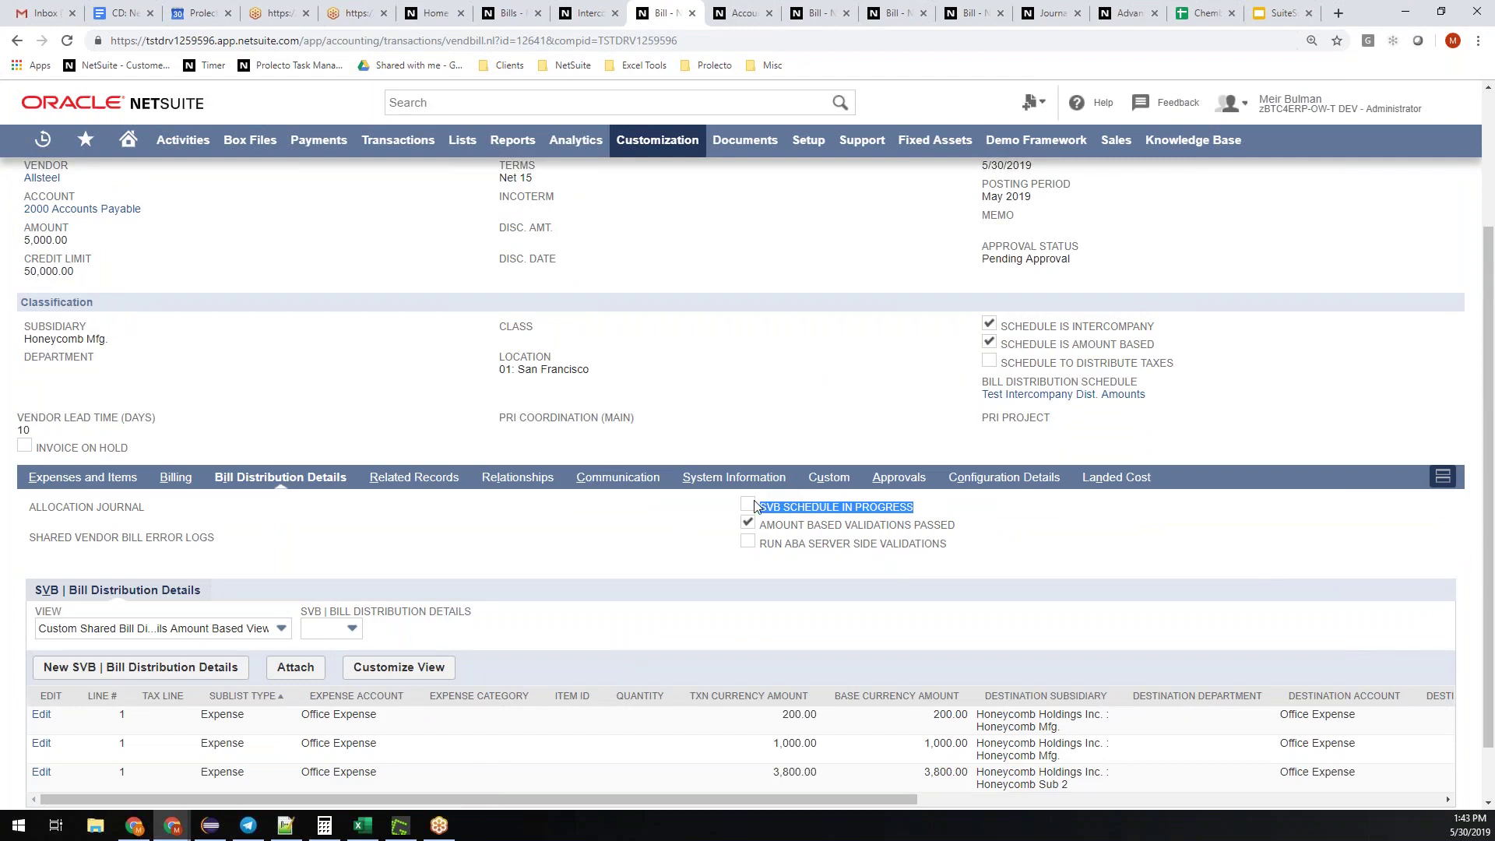
click(965, 530)
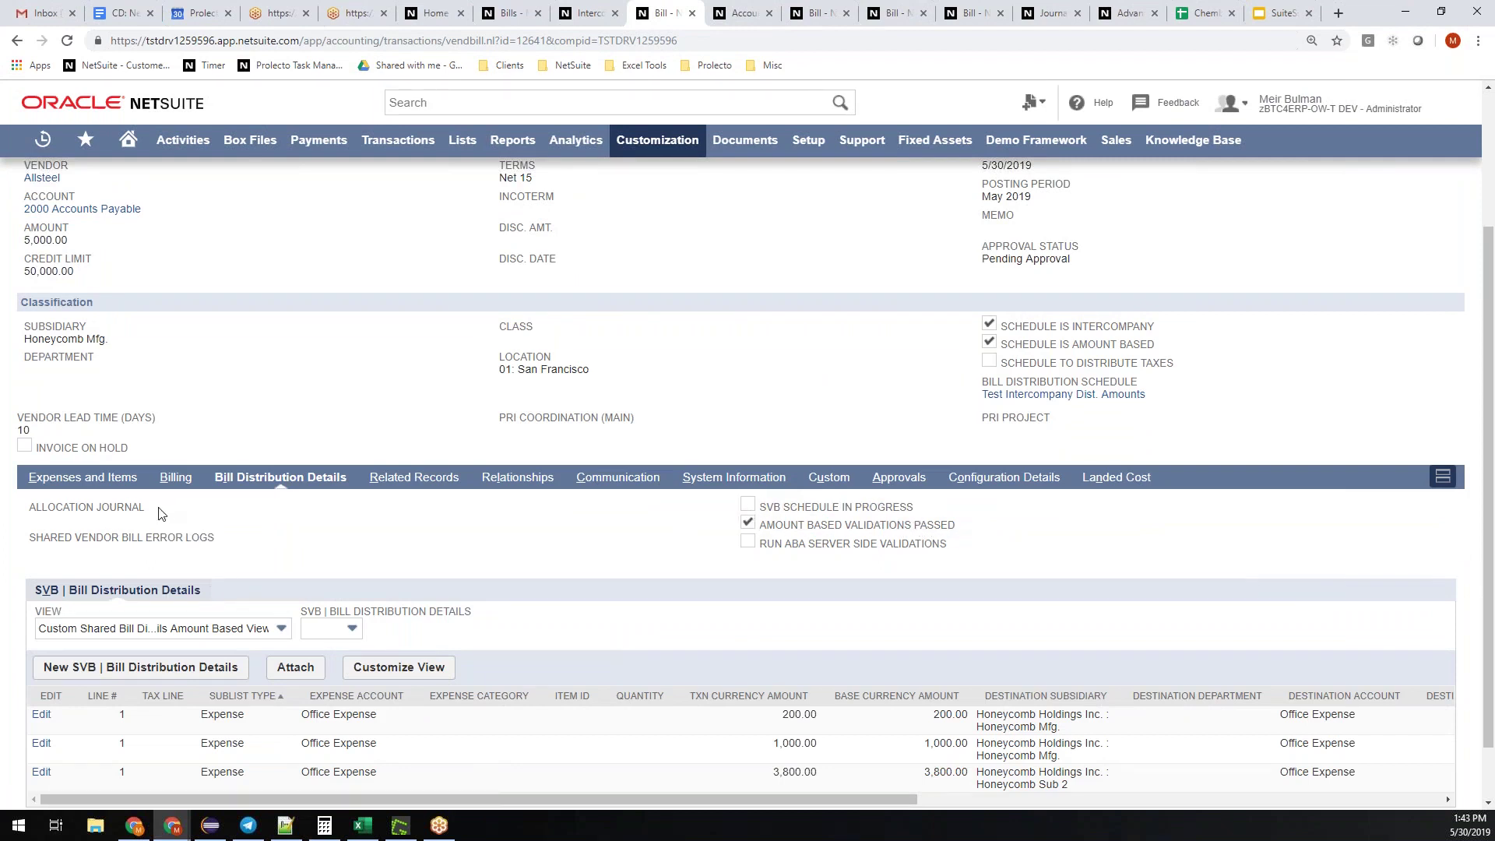
scroll(257, 397, up, 3)
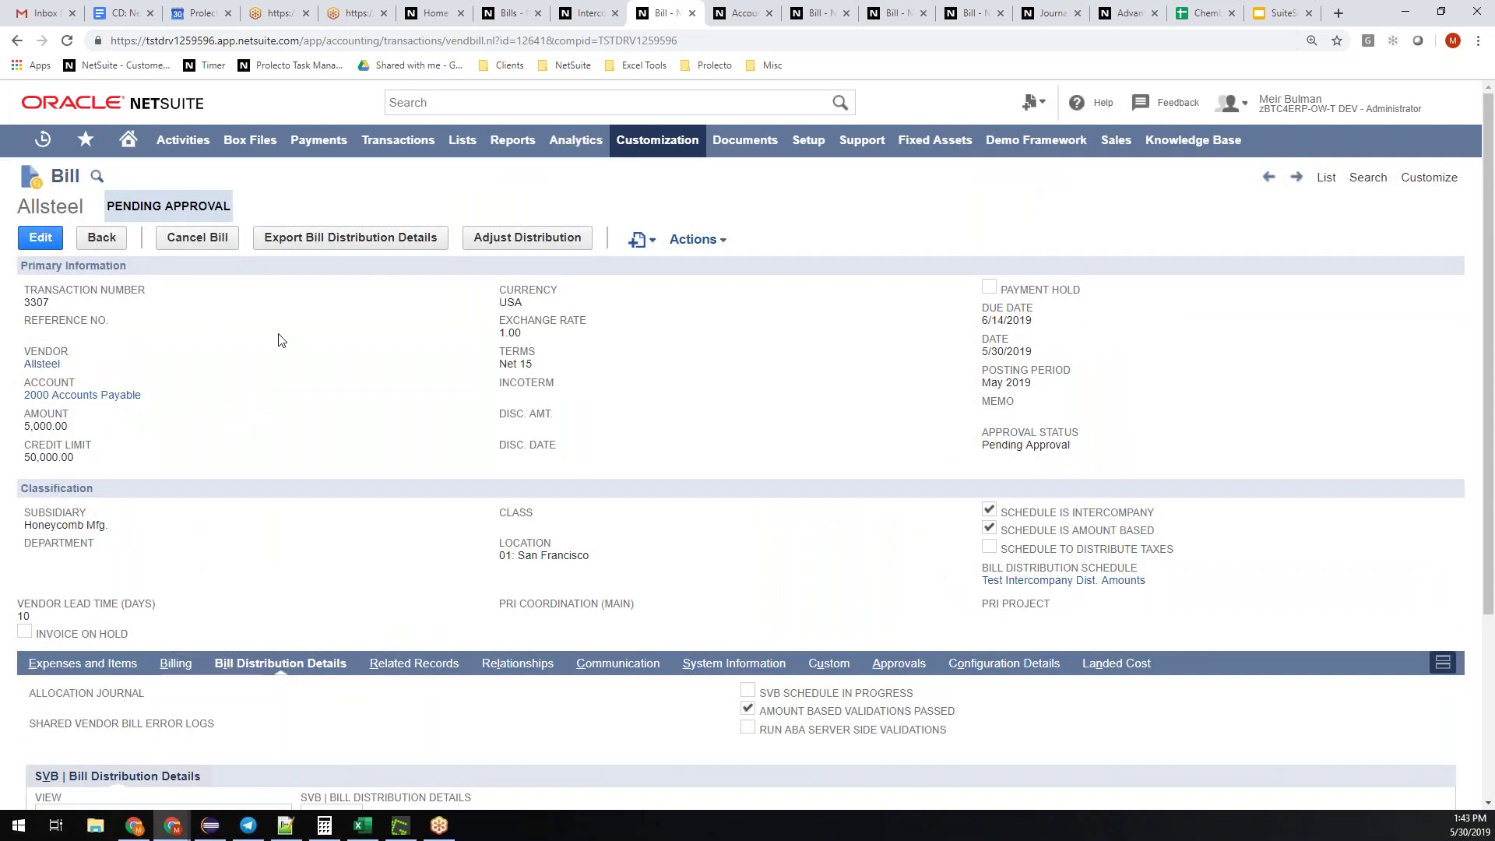
- Approve bill 3307, accept the credit-limit alert, and return to the bill record
click(43, 242)
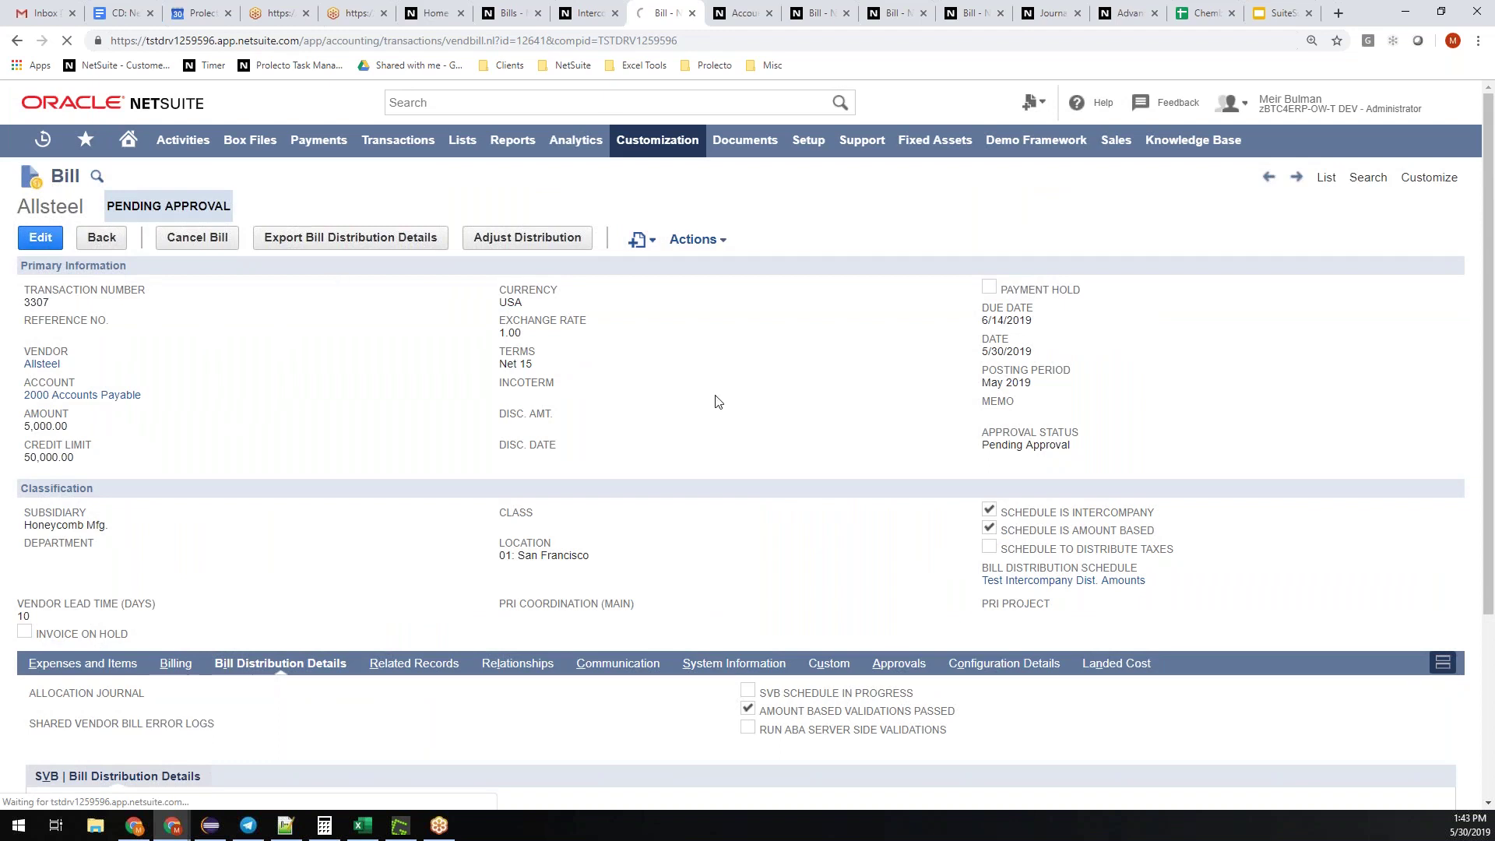
click(810, 132)
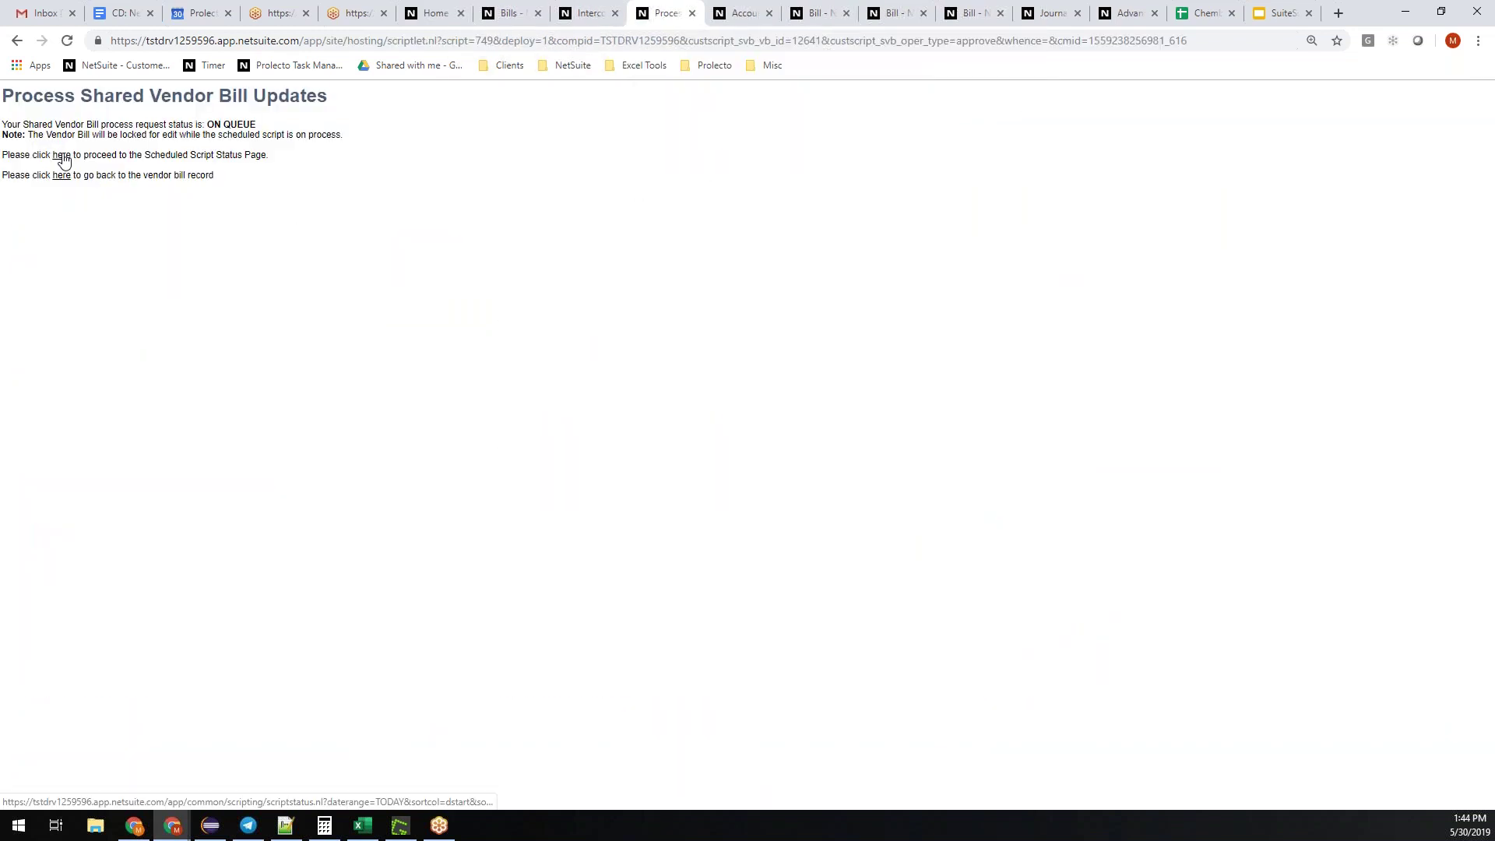
click(62, 159)
click(60, 174)
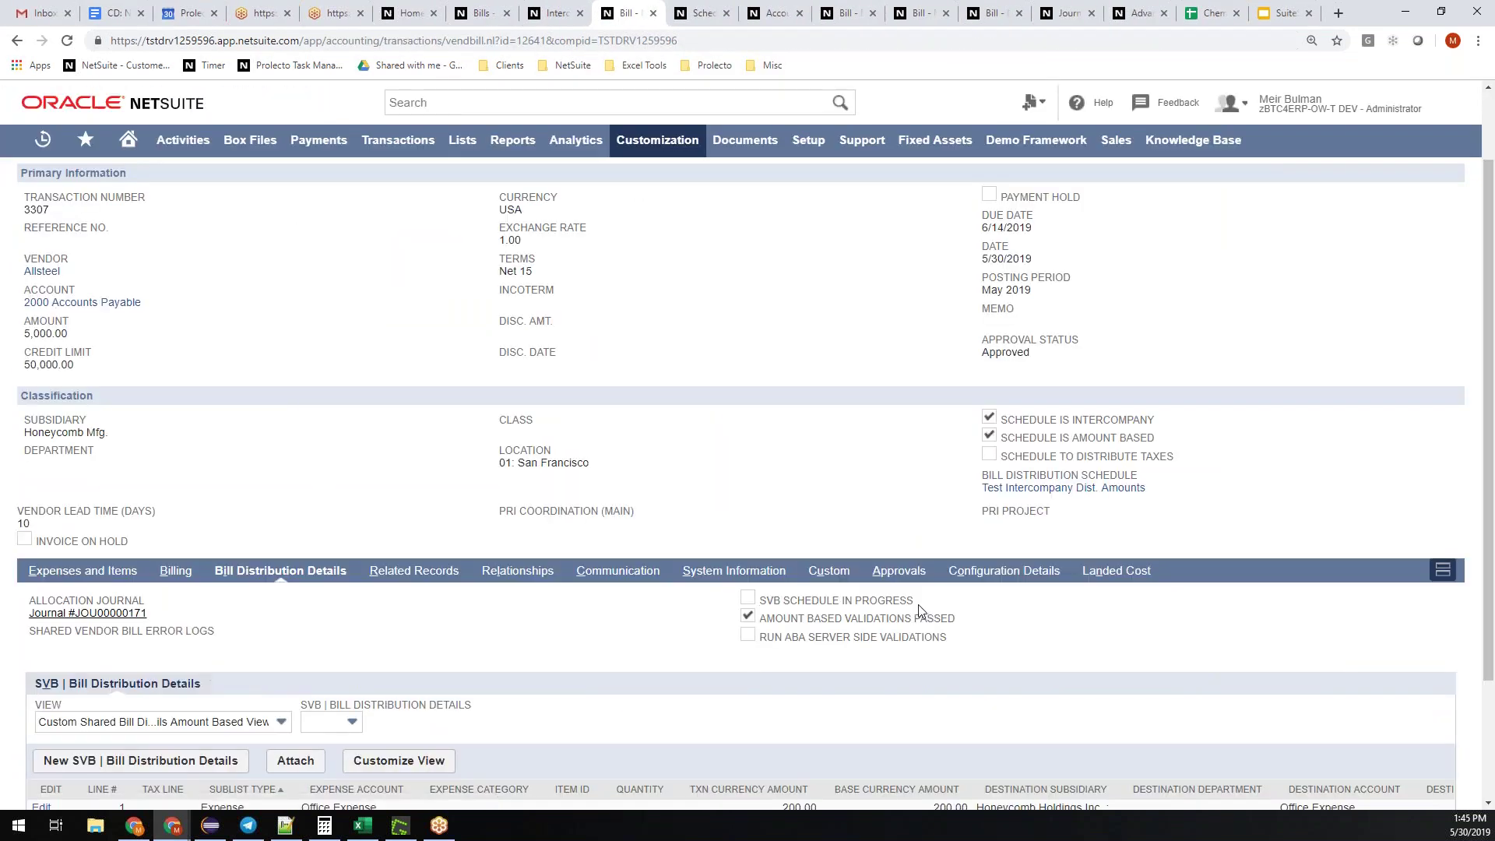
click(116, 615)
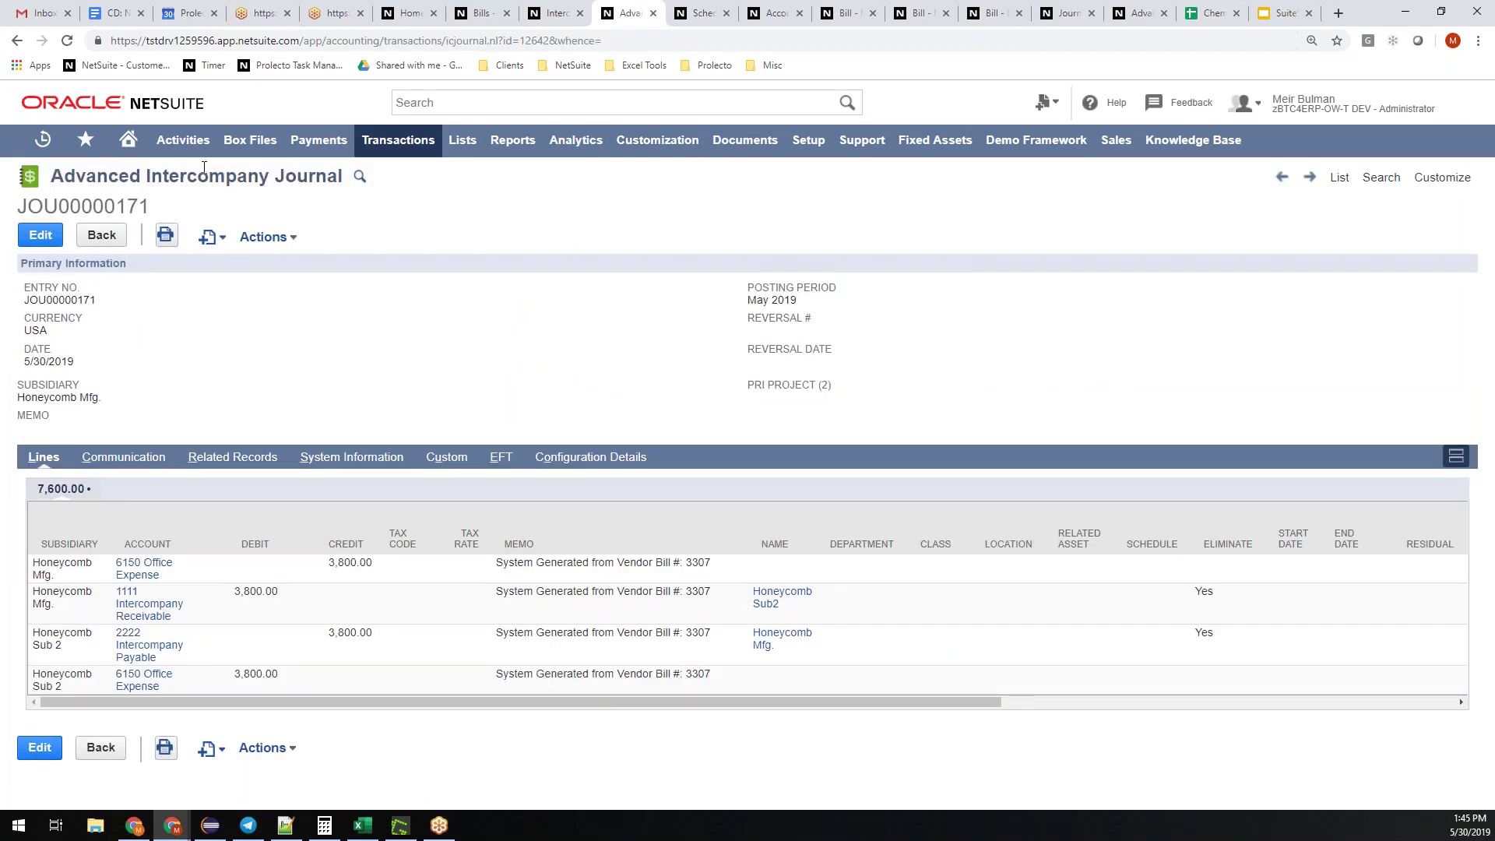
right_click(323, 382)
key(Escape)
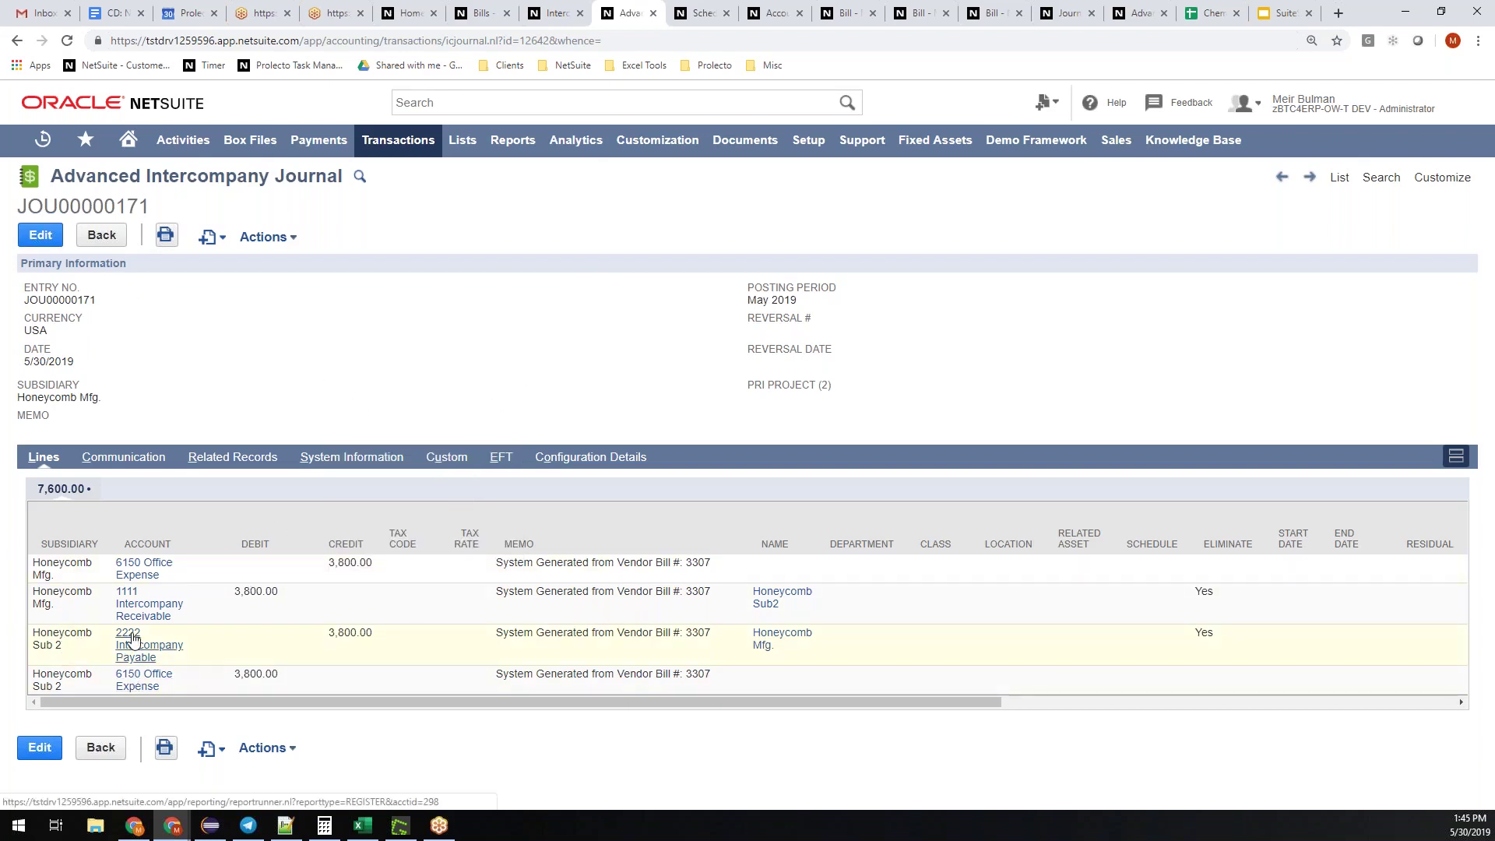
drag(374, 562, 326, 564)
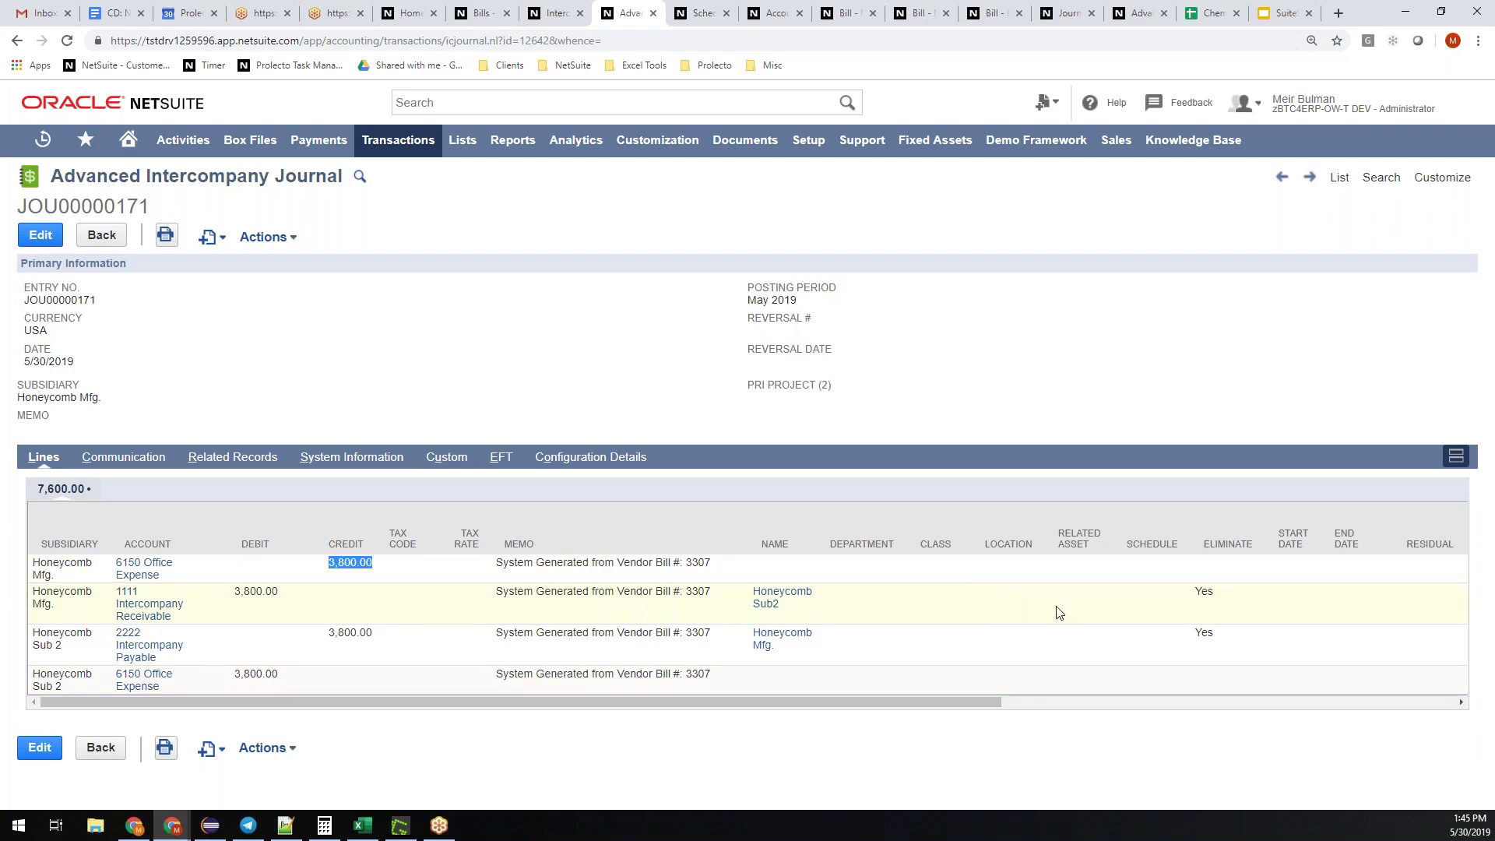
mouse_move(763, 620)
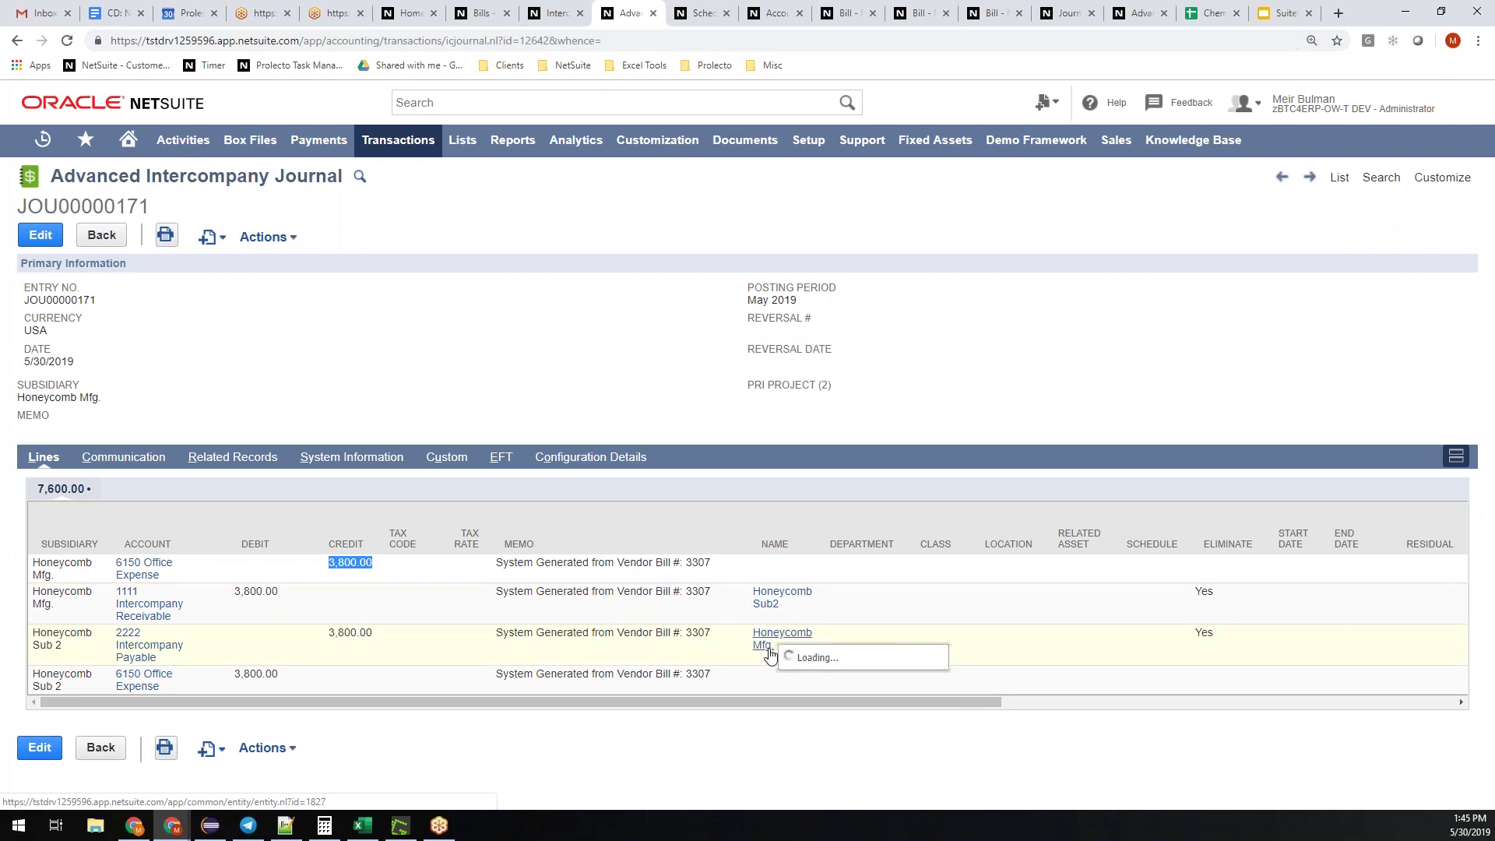
key(alt+Left)
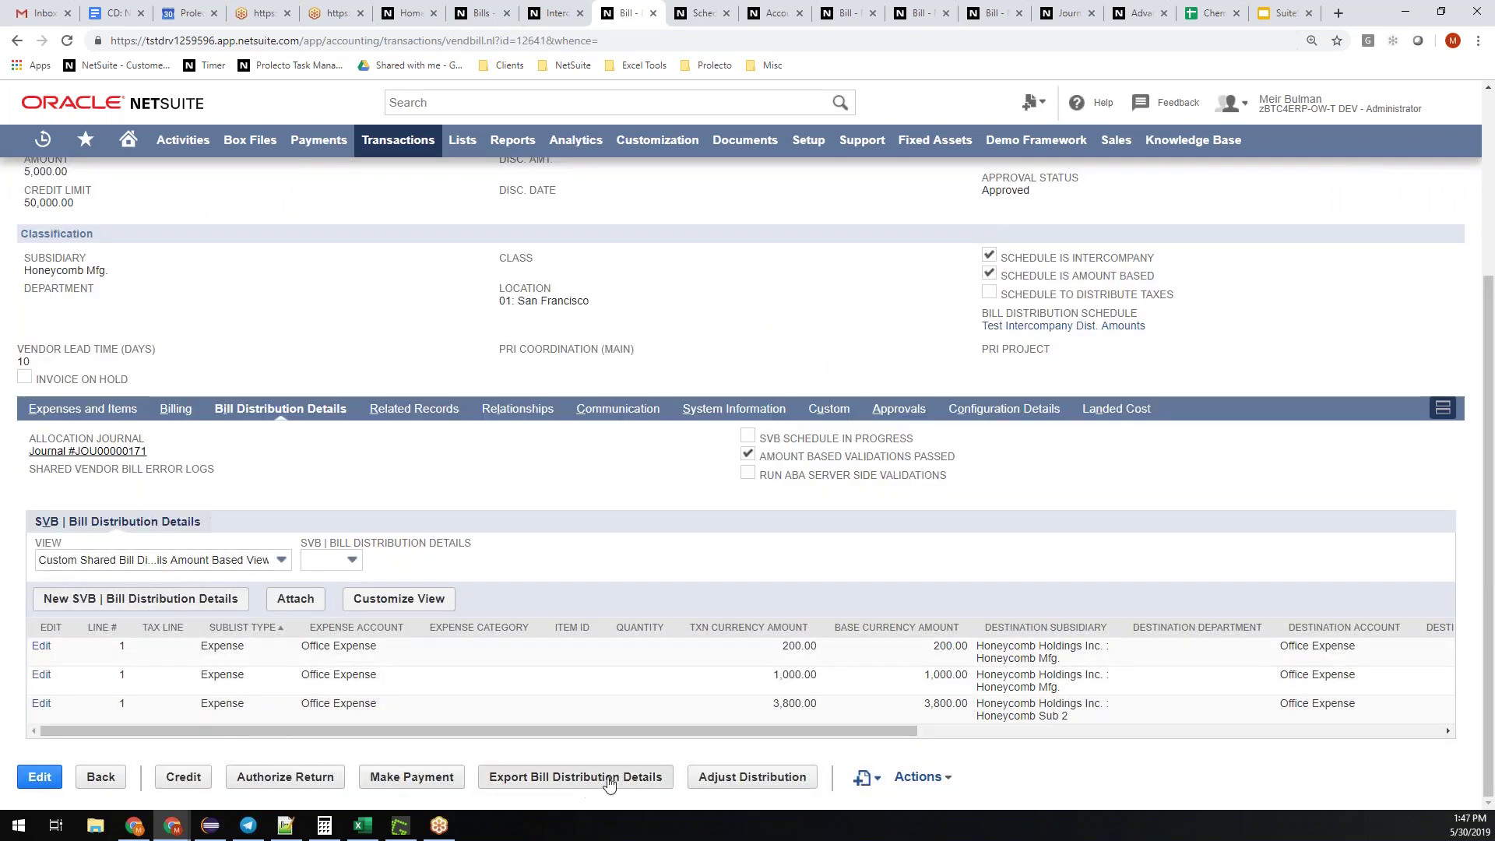
- Set the 200.00 line to class Accessories and destination account 6170 Postage & Delivery
click(736, 787)
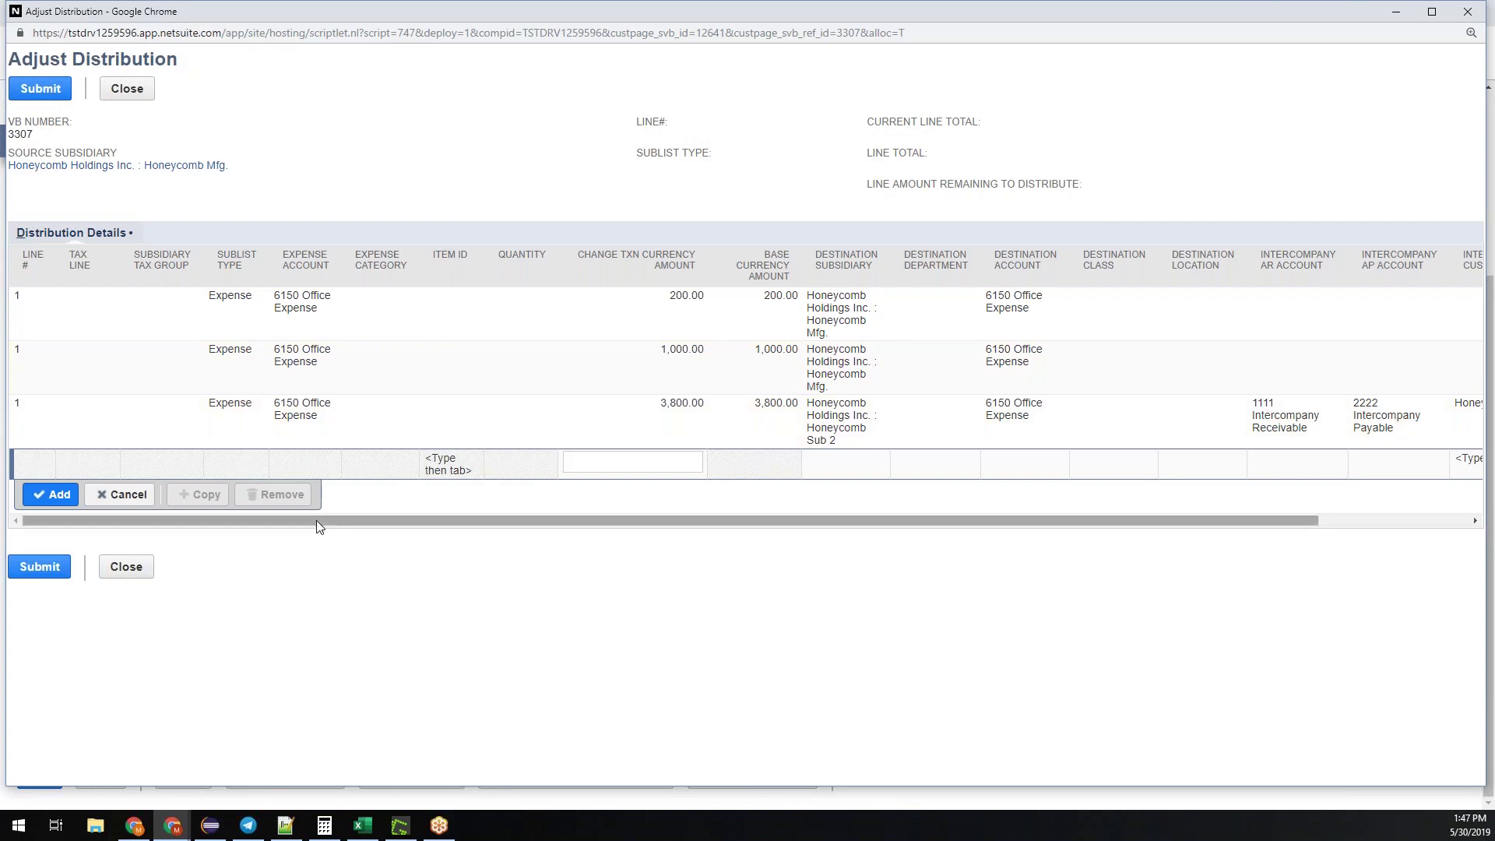
drag(316, 521, 627, 524)
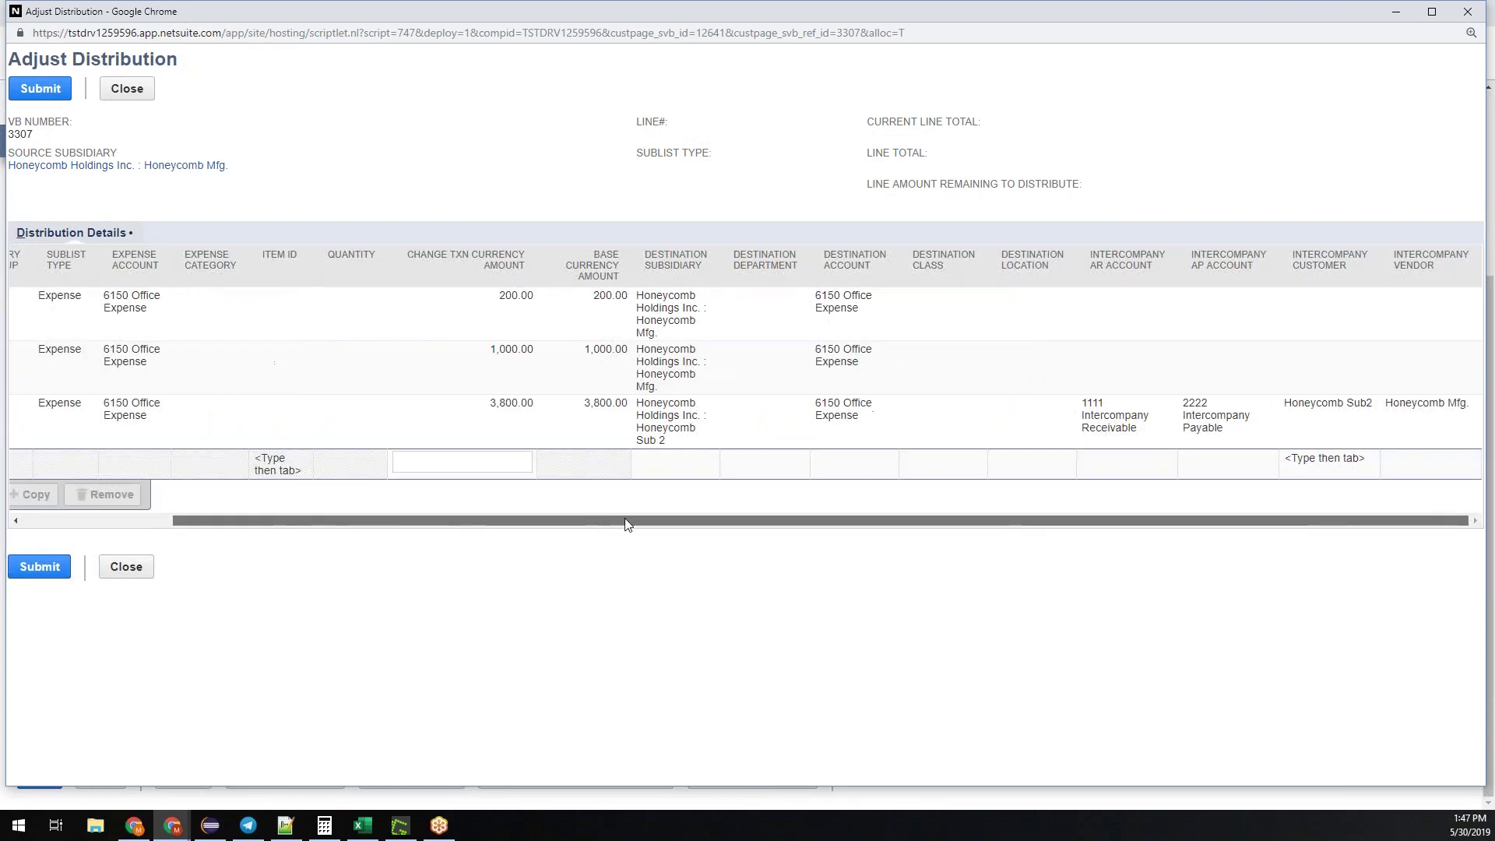
right_click(936, 296)
key(Escape)
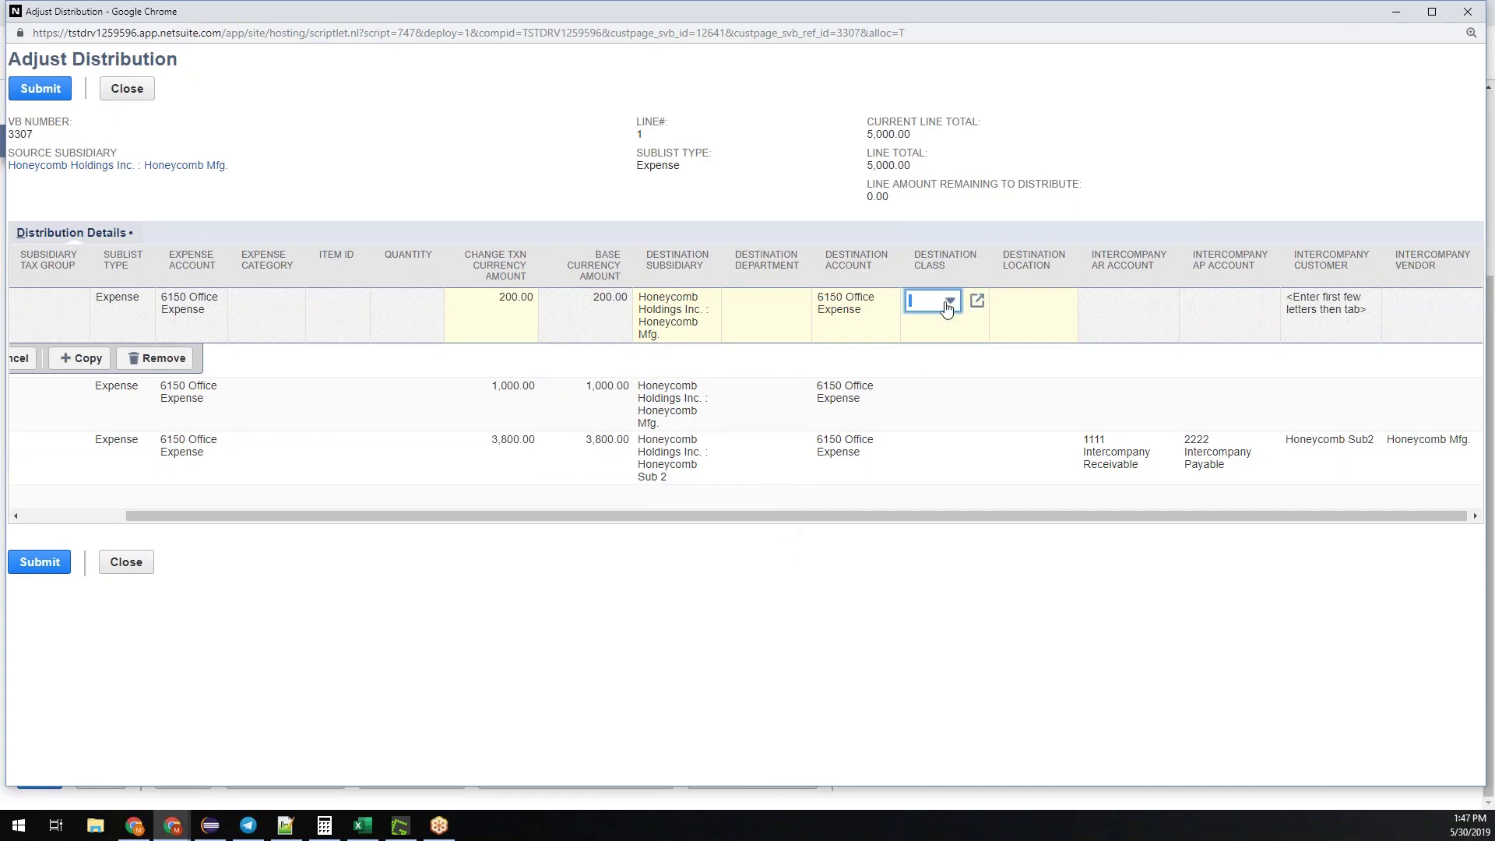
click(948, 302)
click(930, 337)
drag(885, 515, 698, 545)
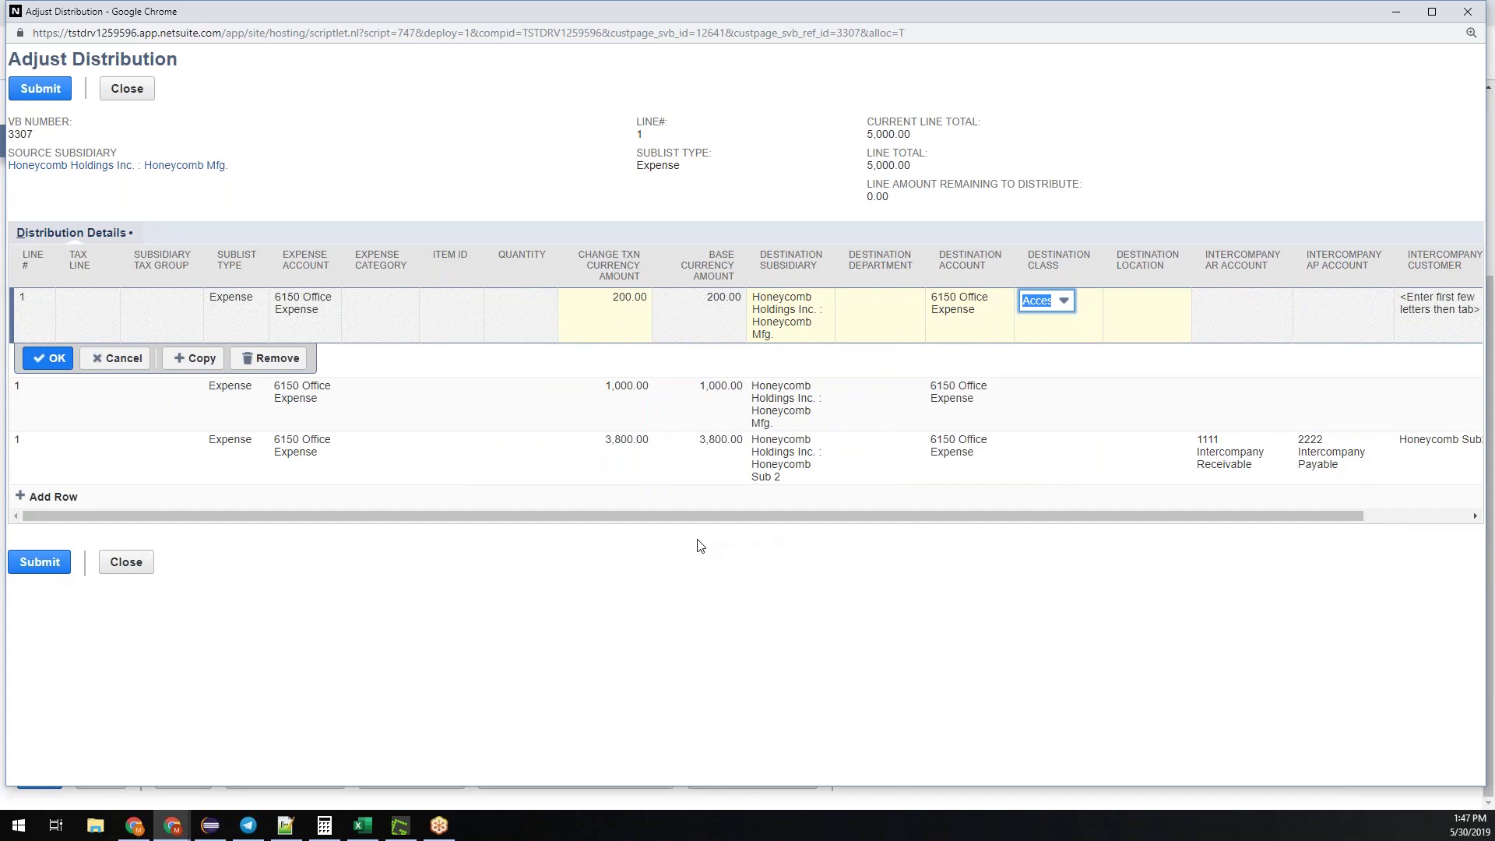
click(987, 307)
right_click(996, 303)
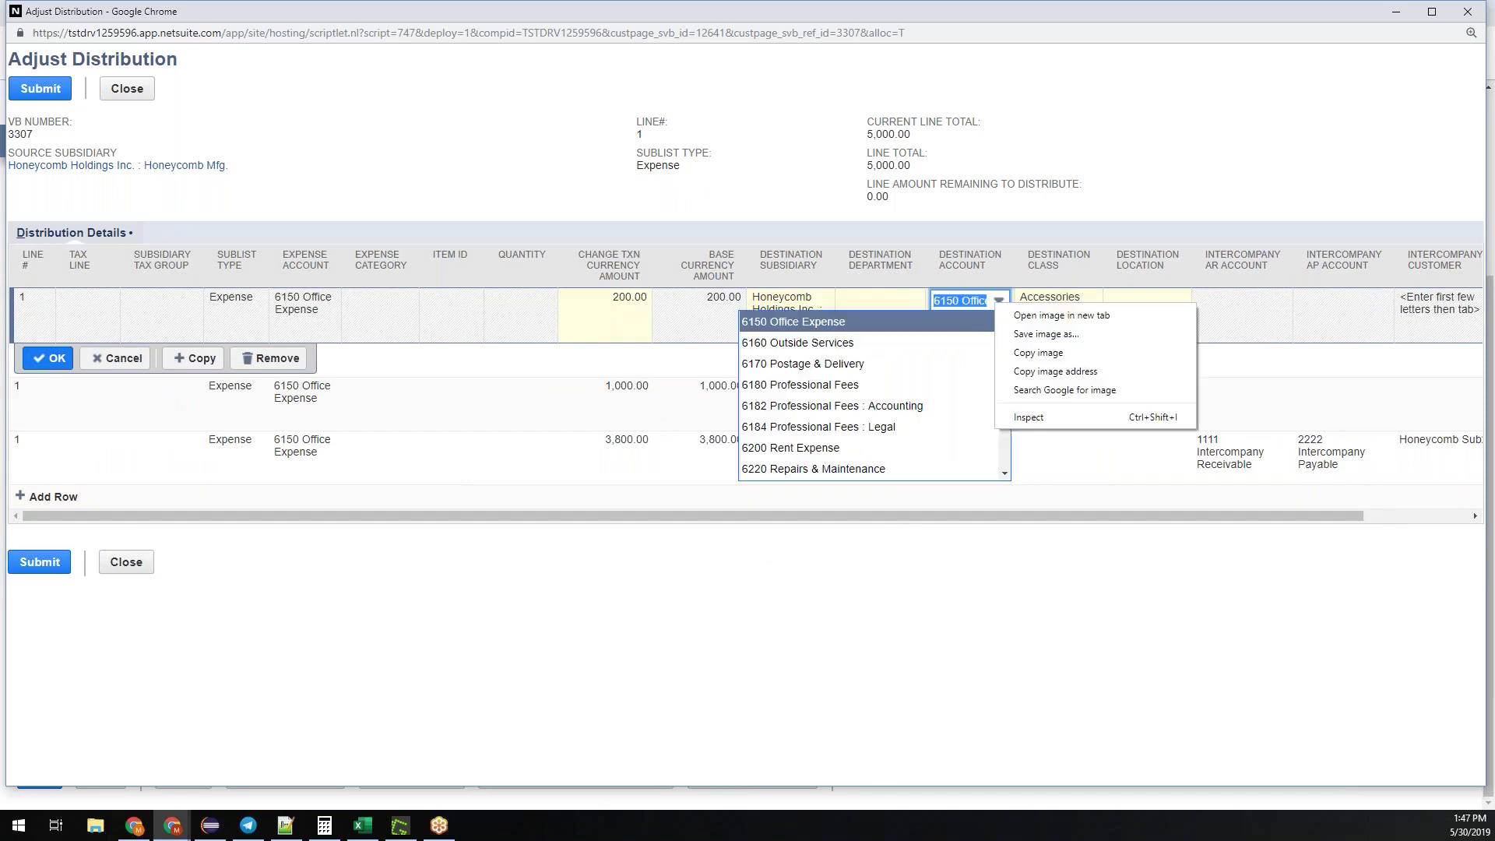
click(837, 366)
click(837, 365)
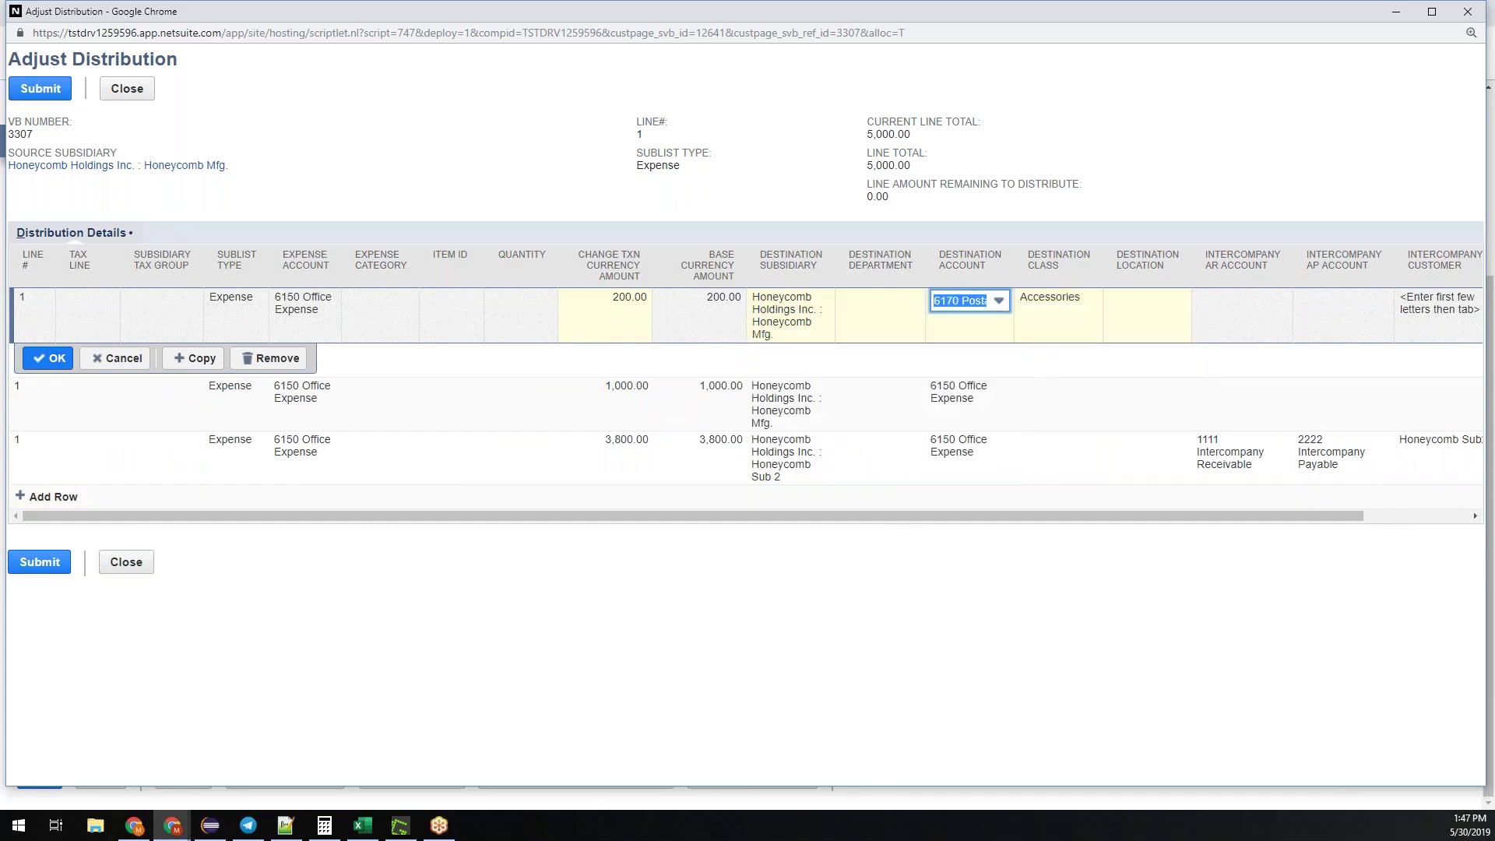
- Give the 1,000.00 line department Marketing, keeping 6150 Office Expense, and submit the distribution
click(959, 392)
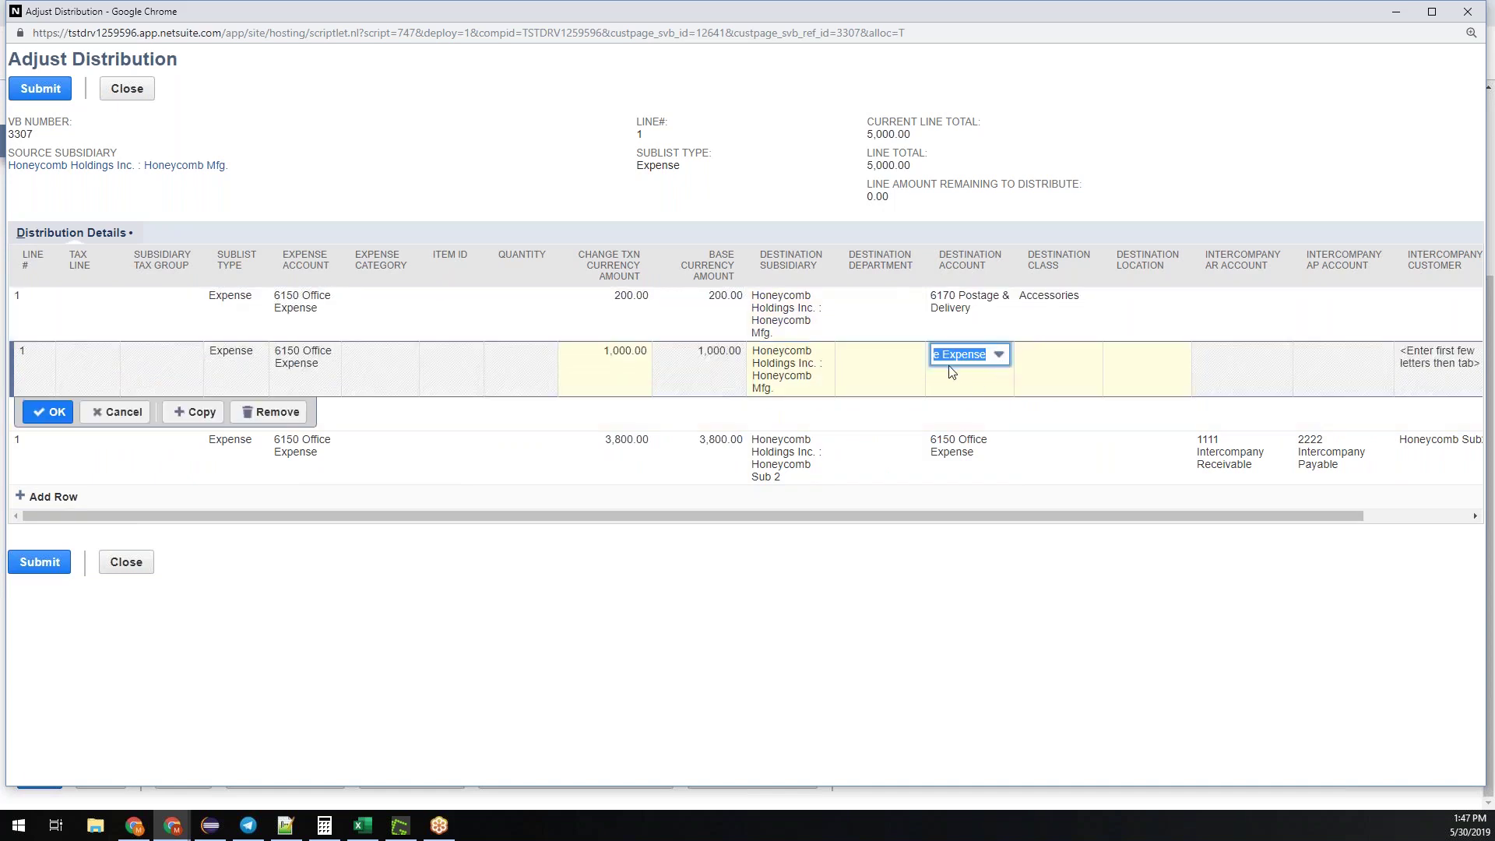
click(1144, 358)
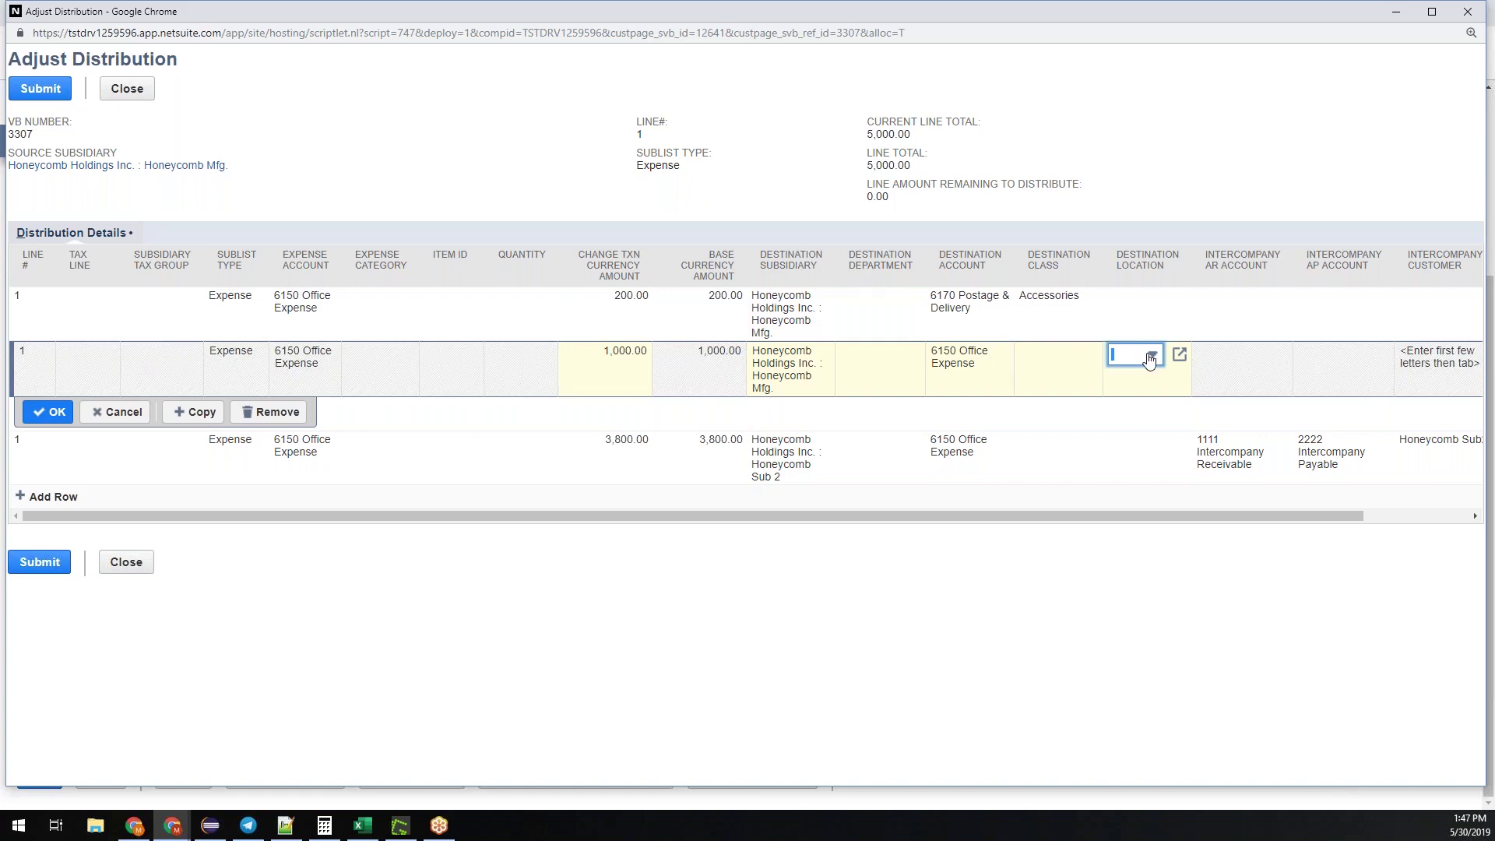
click(856, 366)
click(879, 366)
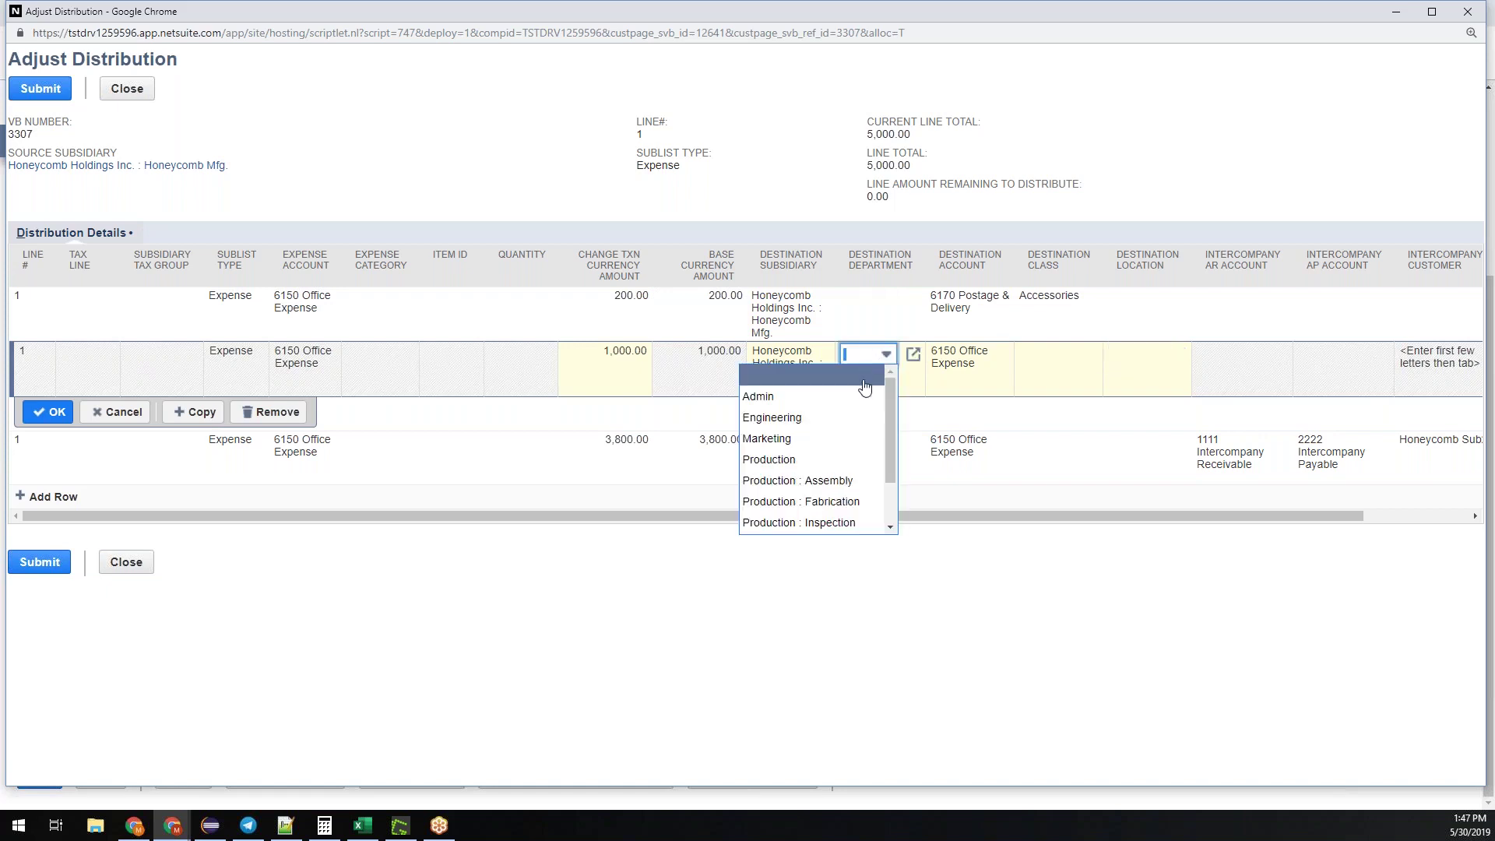
click(767, 439)
click(831, 424)
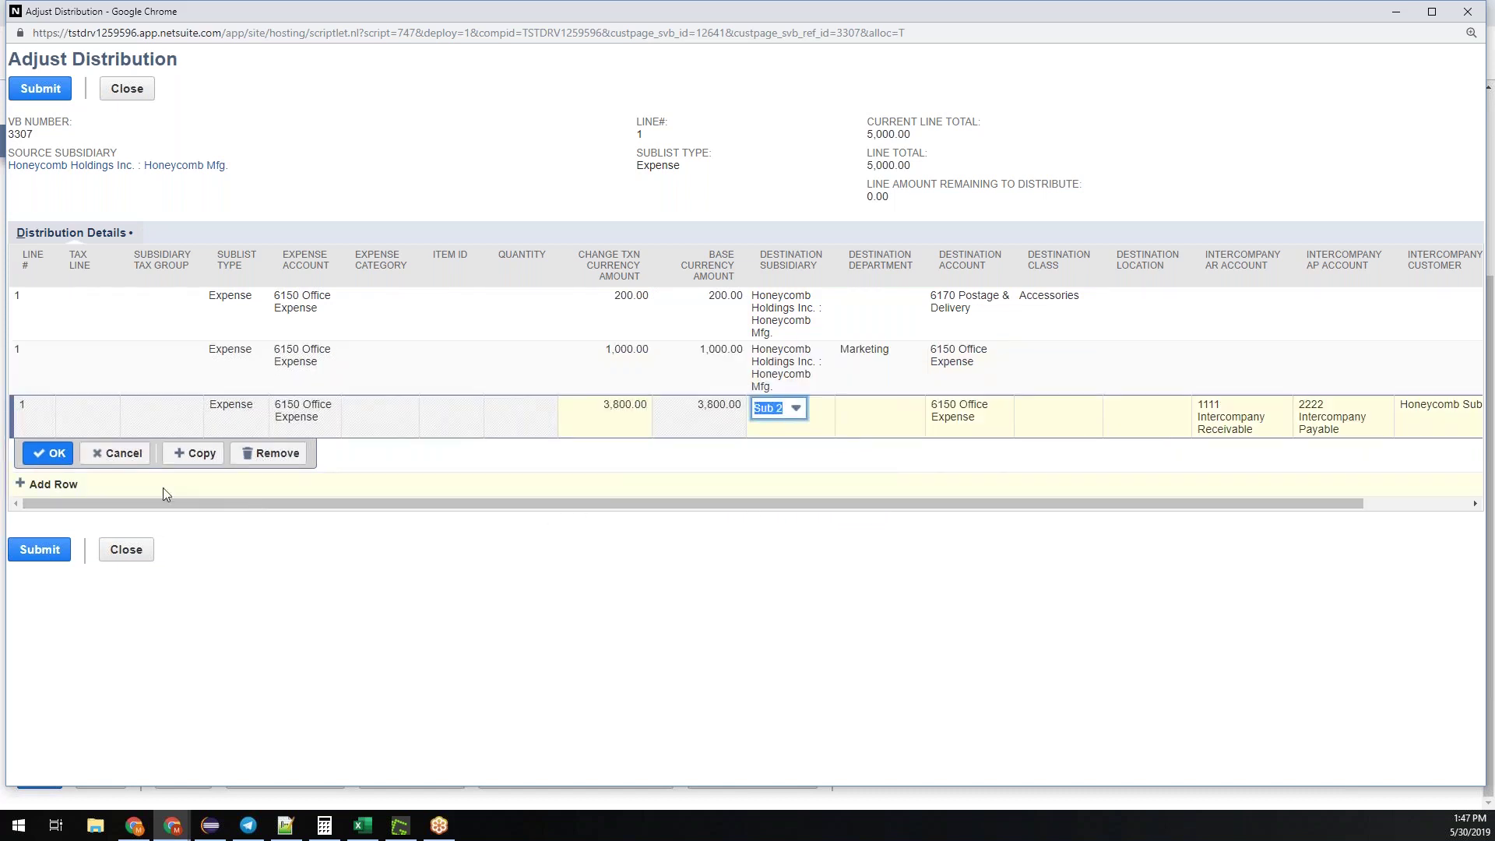
click(48, 453)
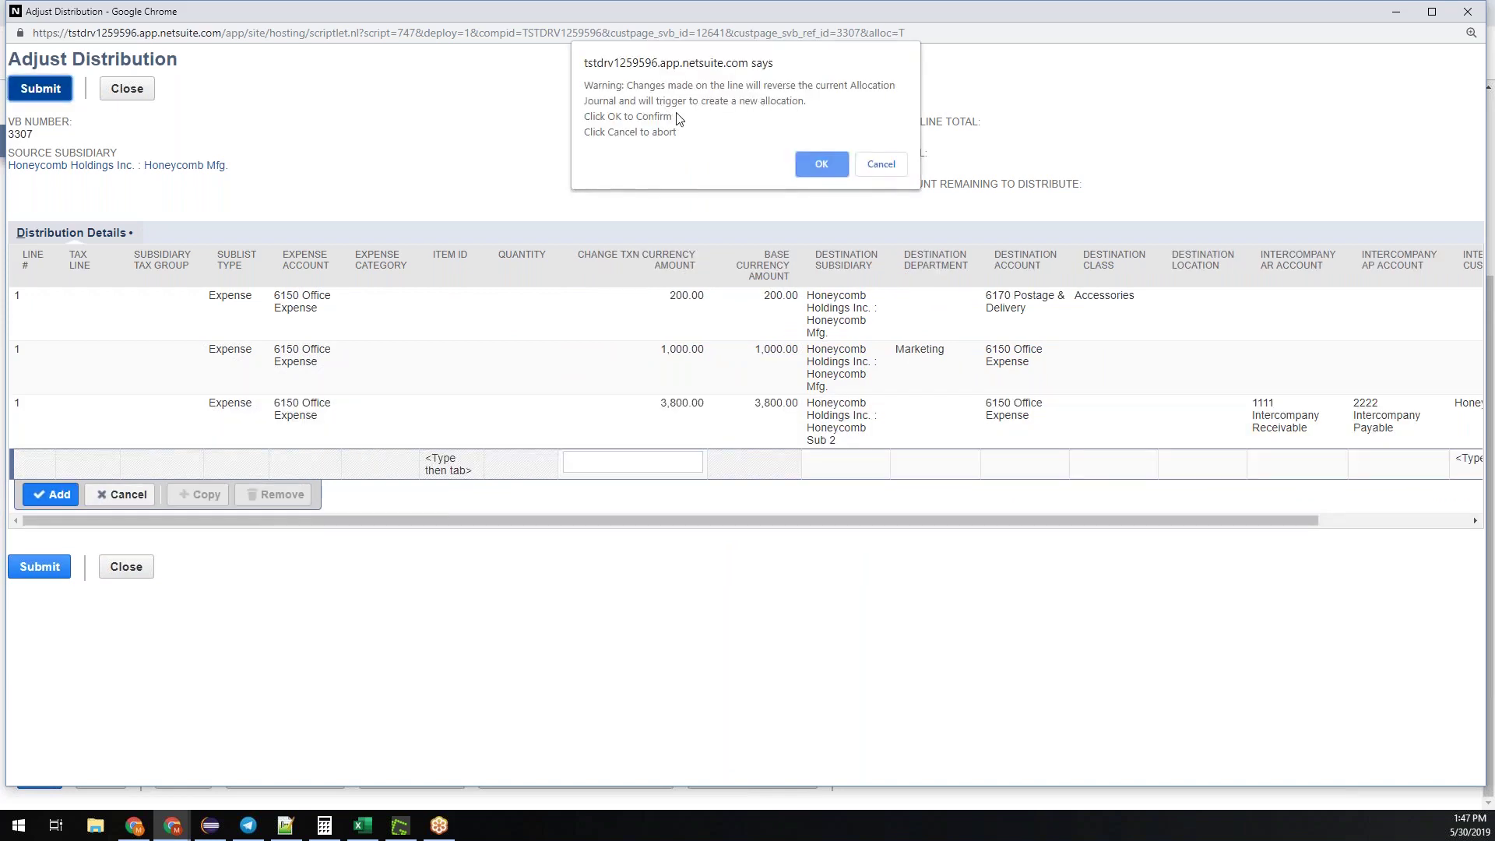
- Confirm the reversal warning and review bill 3307's distribution details linked to JOU00000173
click(823, 165)
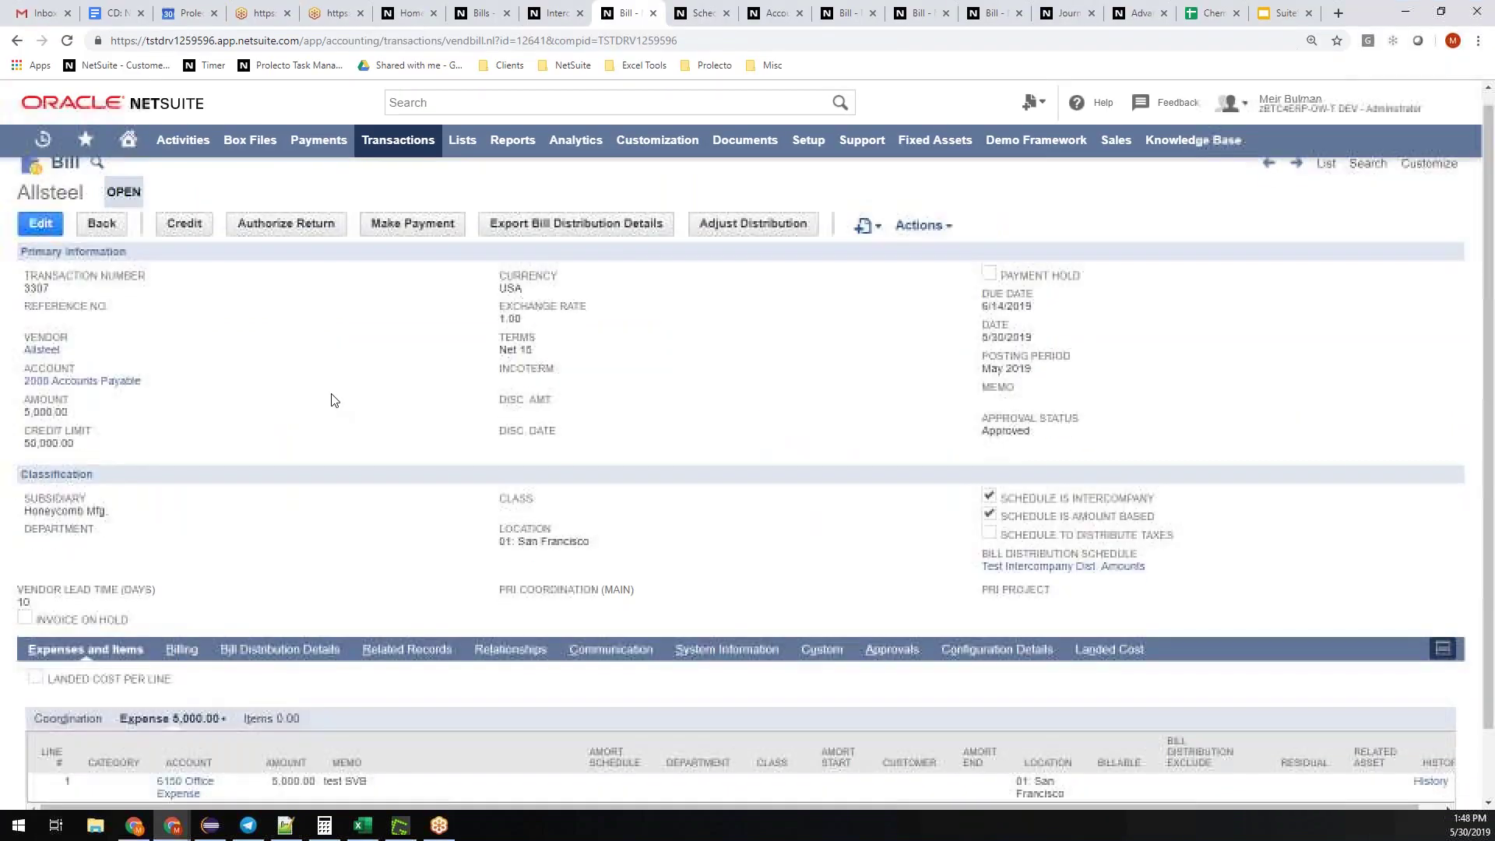
scroll(802, 485, down, 1)
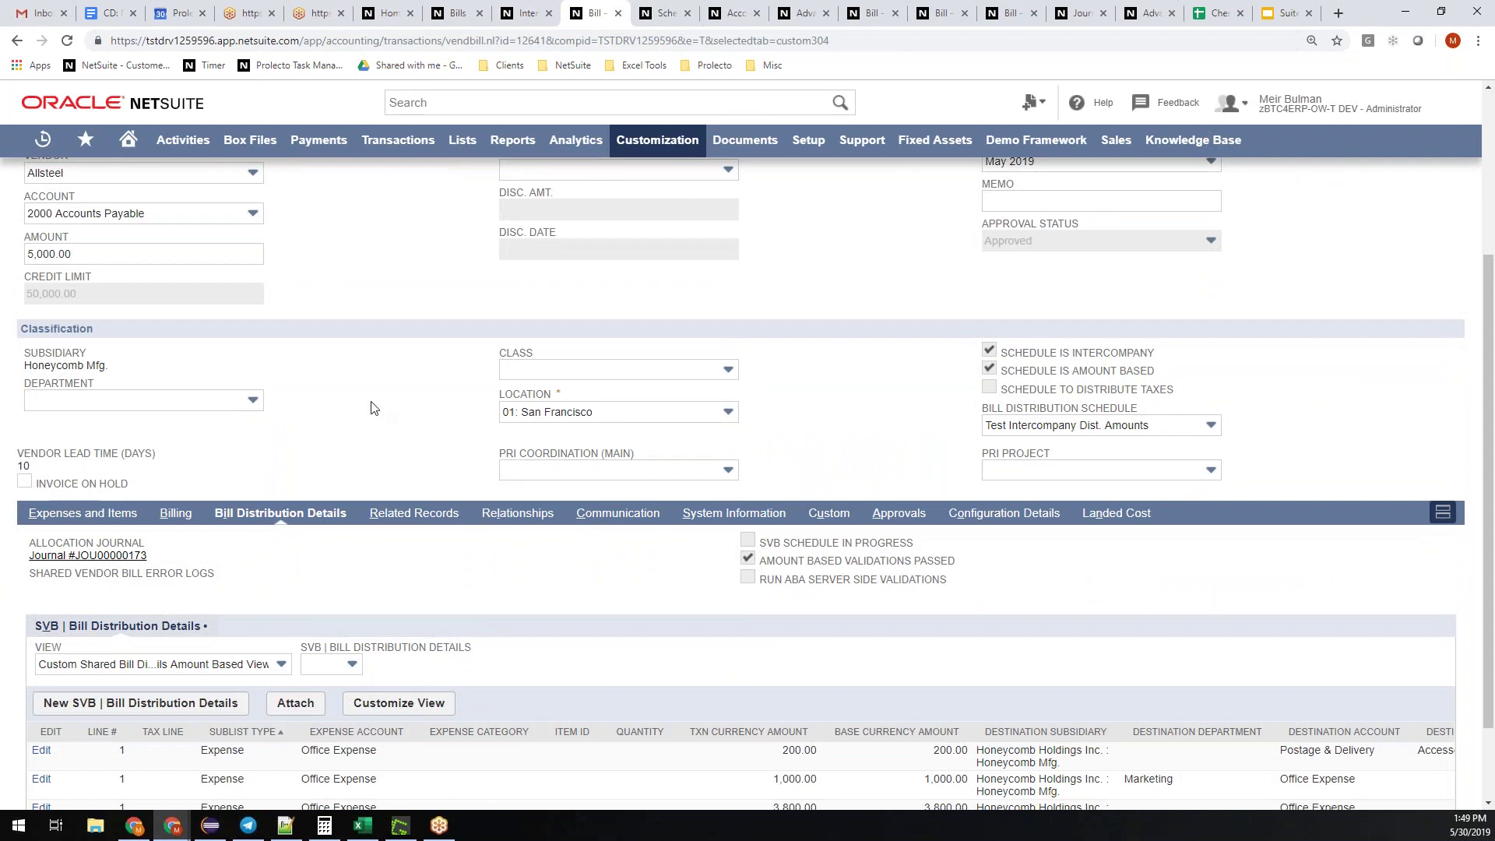
scroll(370, 407, down, 1)
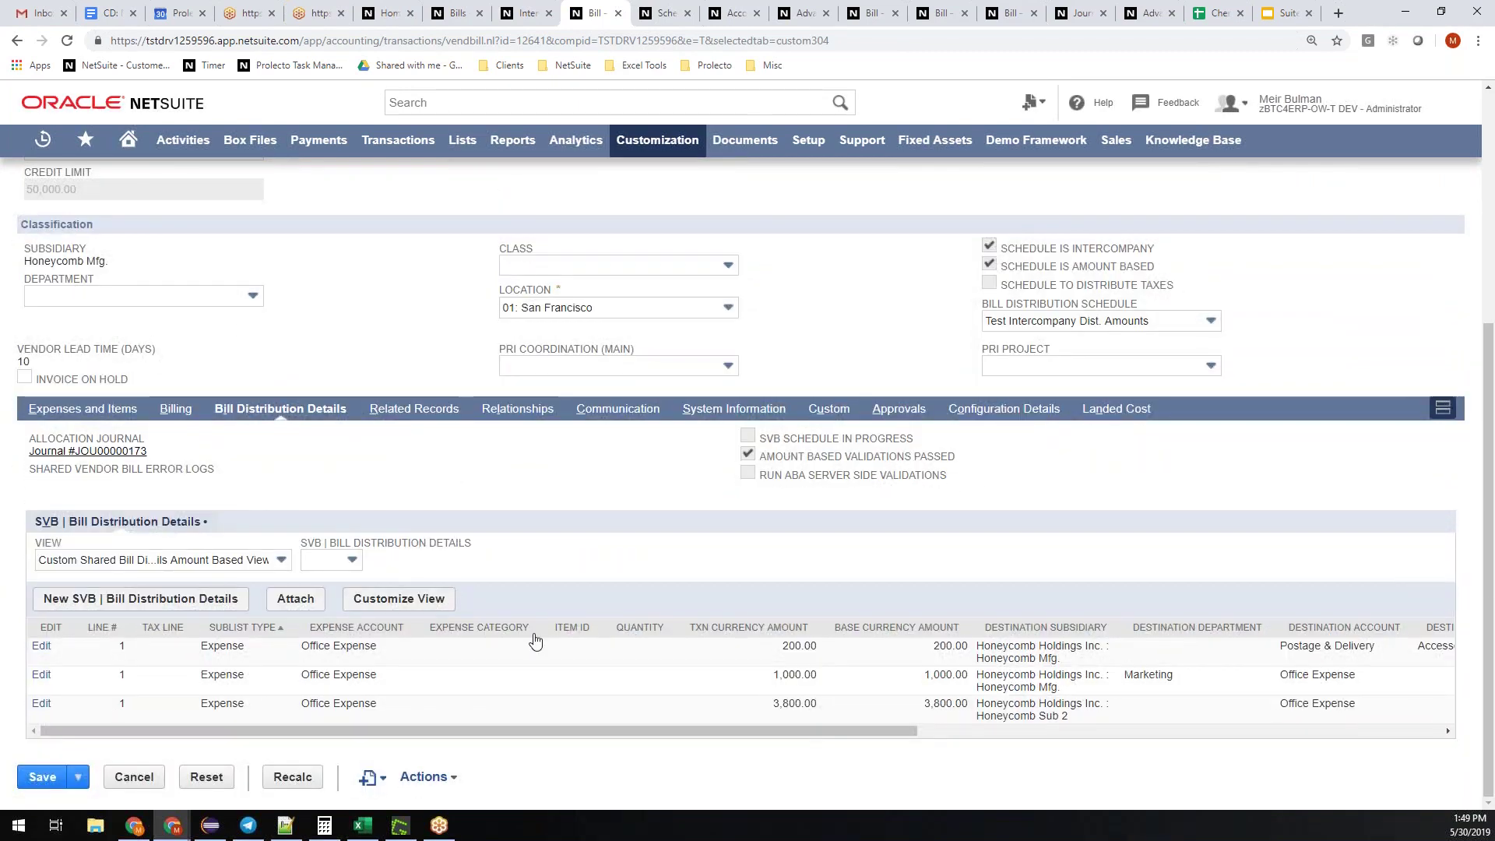
drag(530, 732, 403, 716)
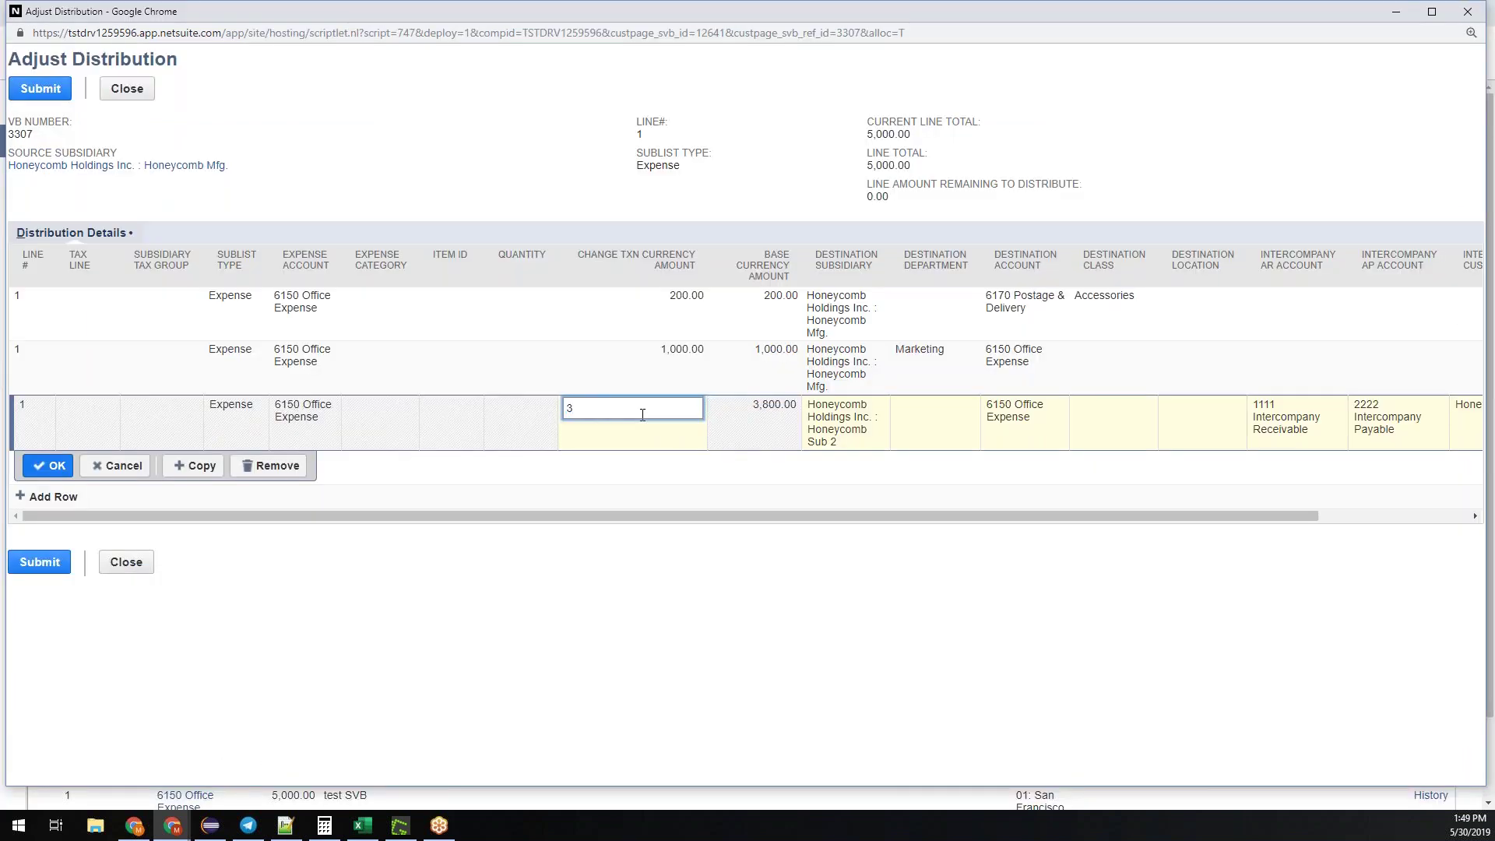
- Change the Sub 2 line to 3,700.00 and the first line to 300.00, then submit
text(700)
click(683, 297)
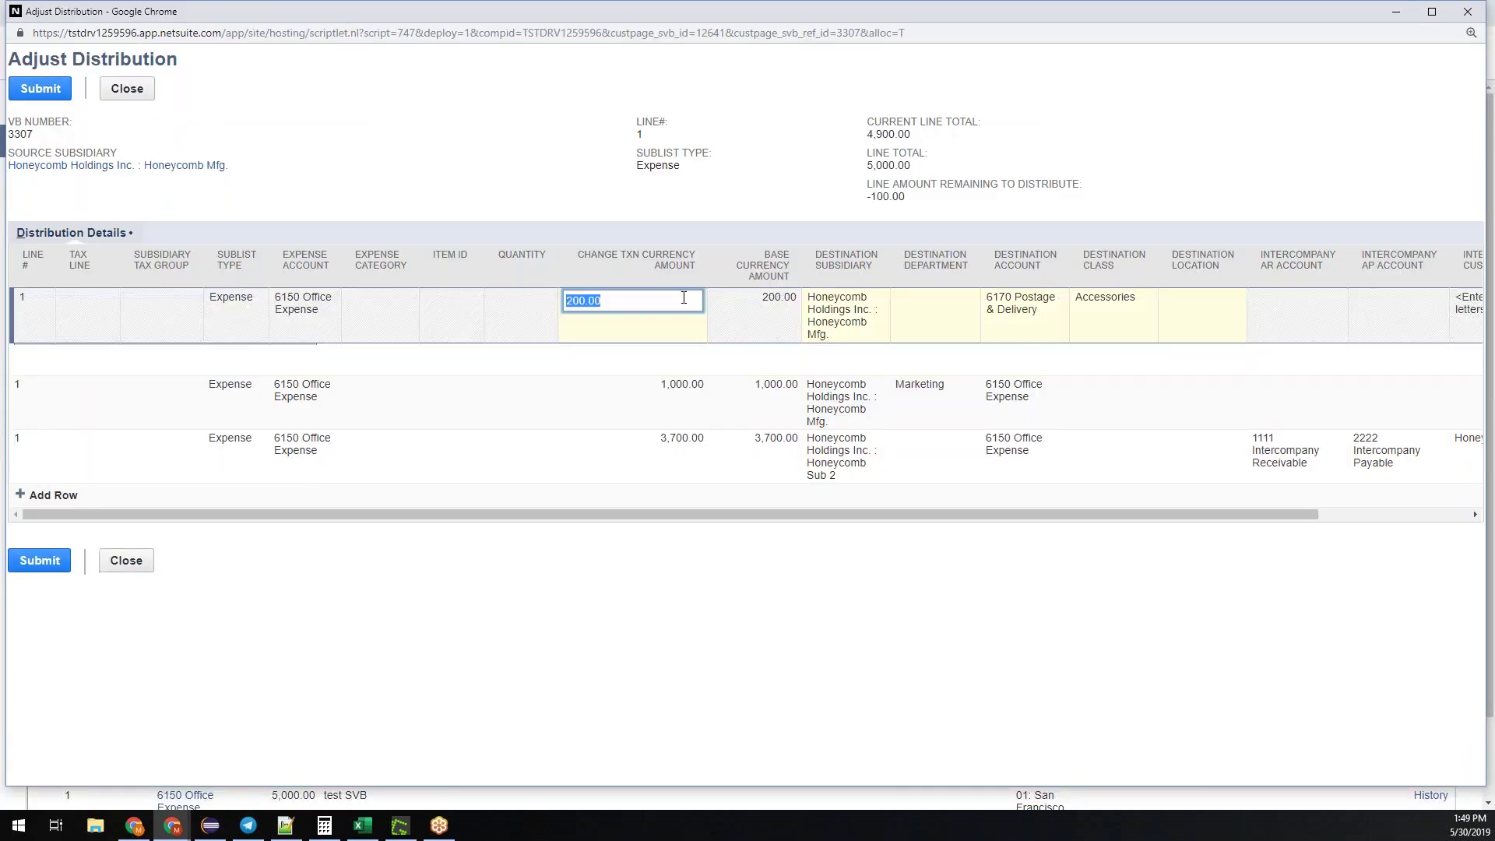
text(300)
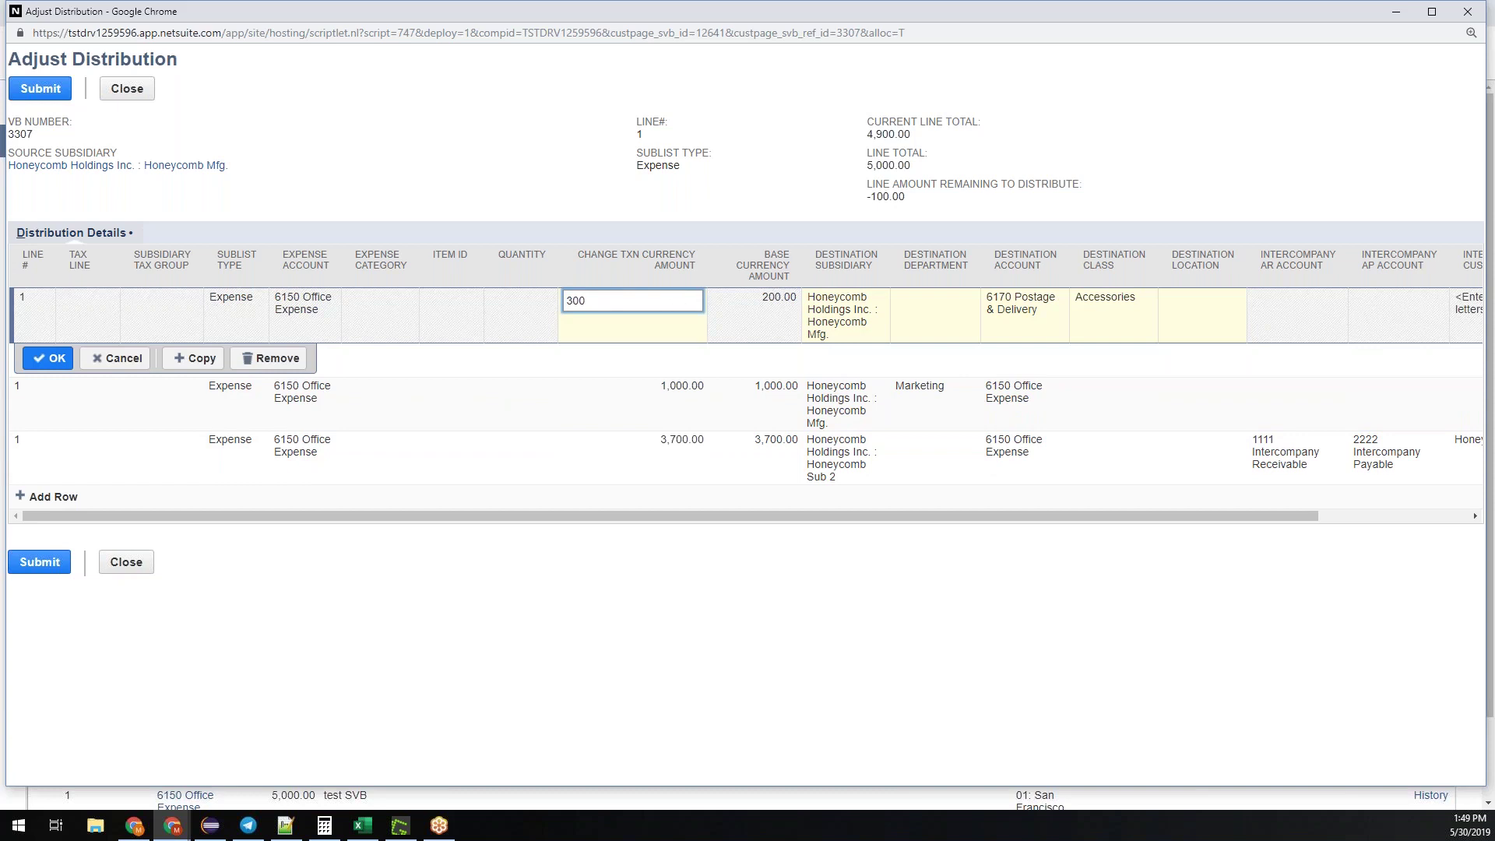
click(50, 360)
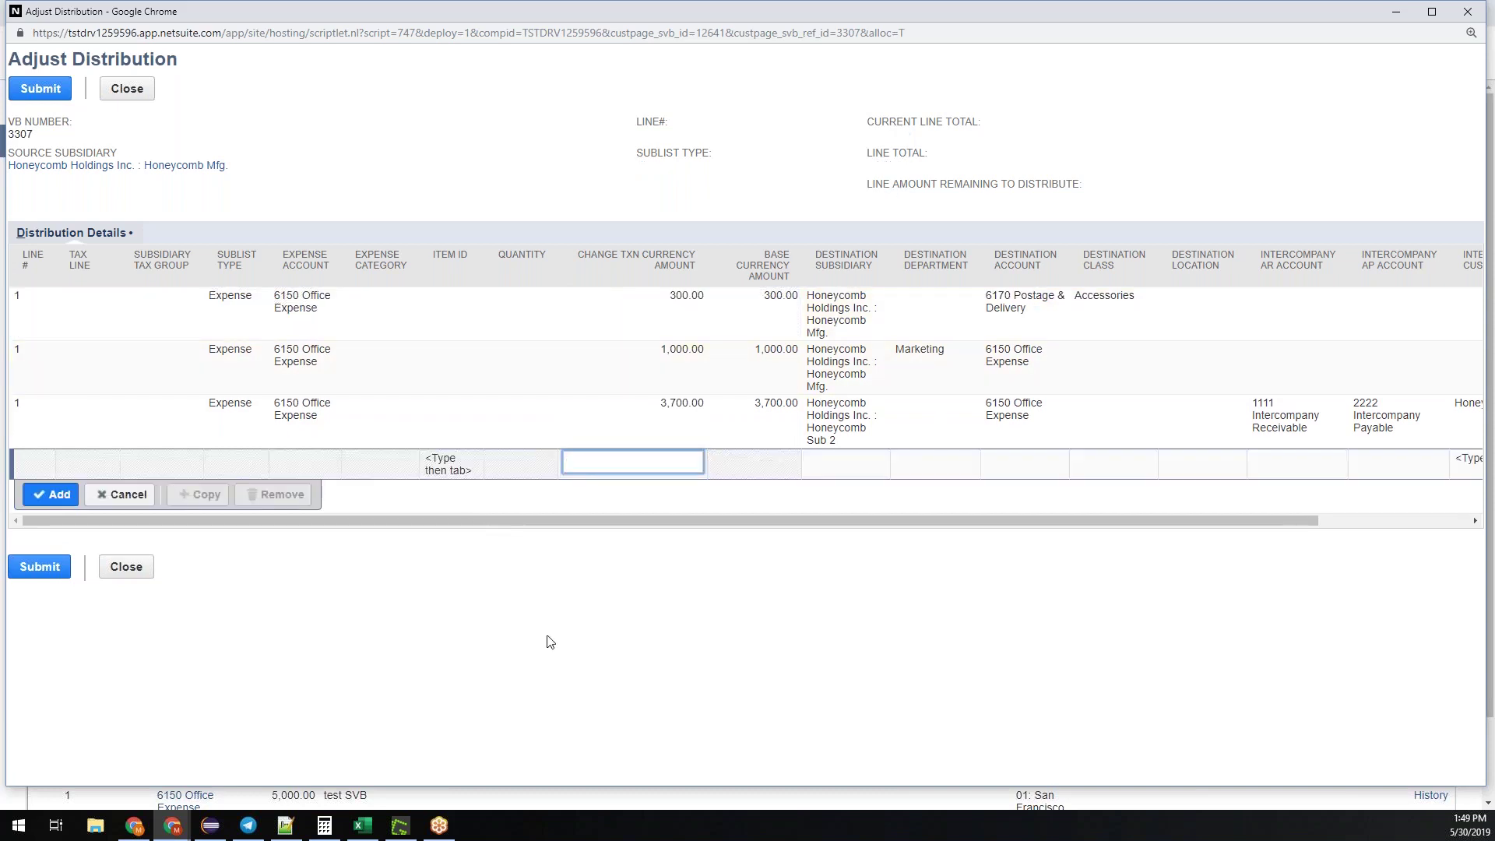
click(43, 93)
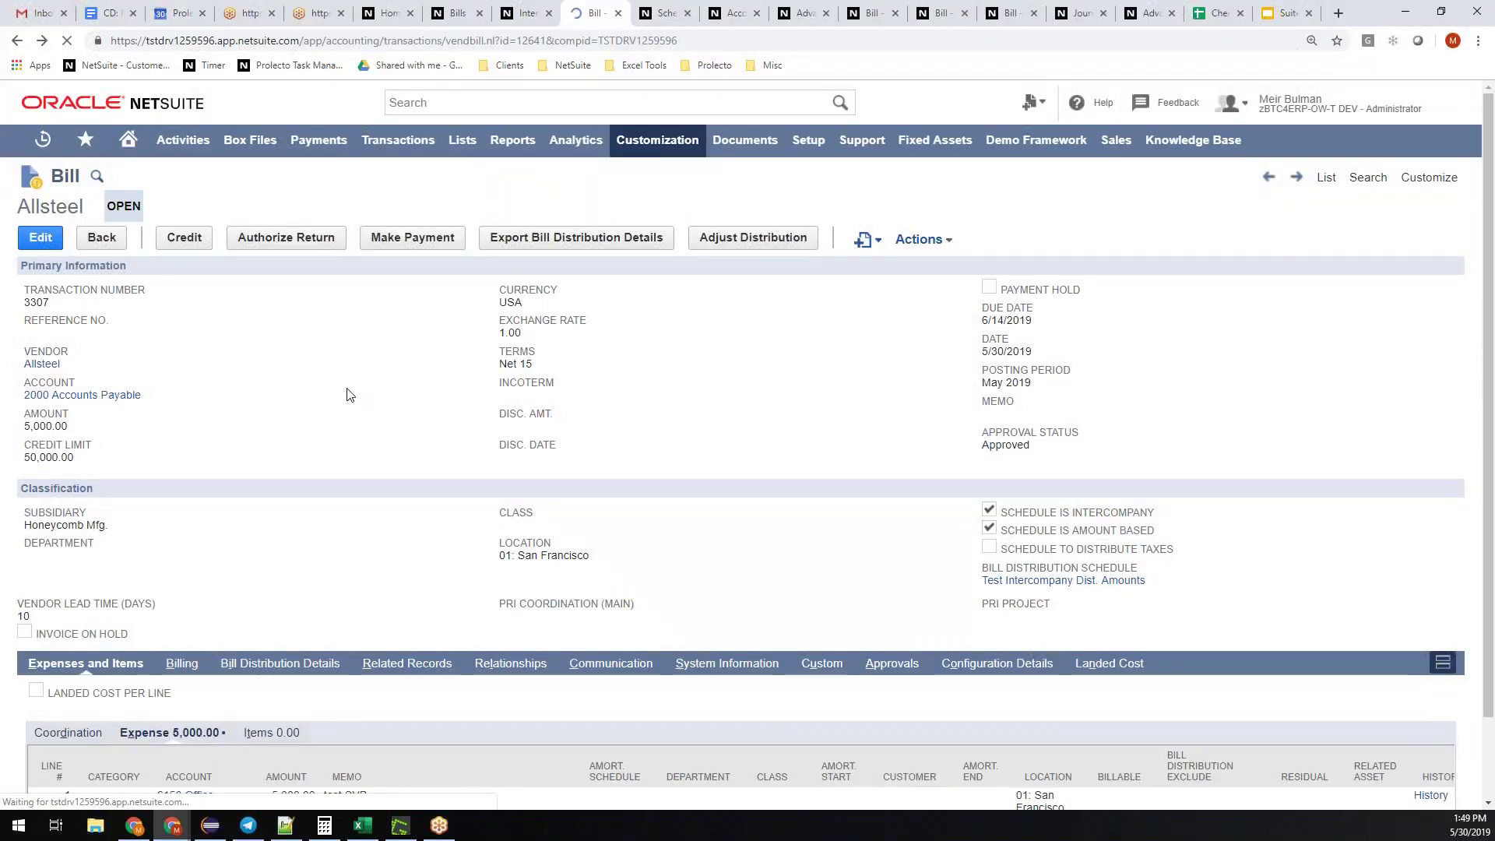
- Review journals JOU00000175, JOU00000171 and reversal JOU00000172, then the Advanced Intercompany Journals list
scroll(350, 392, down, 1)
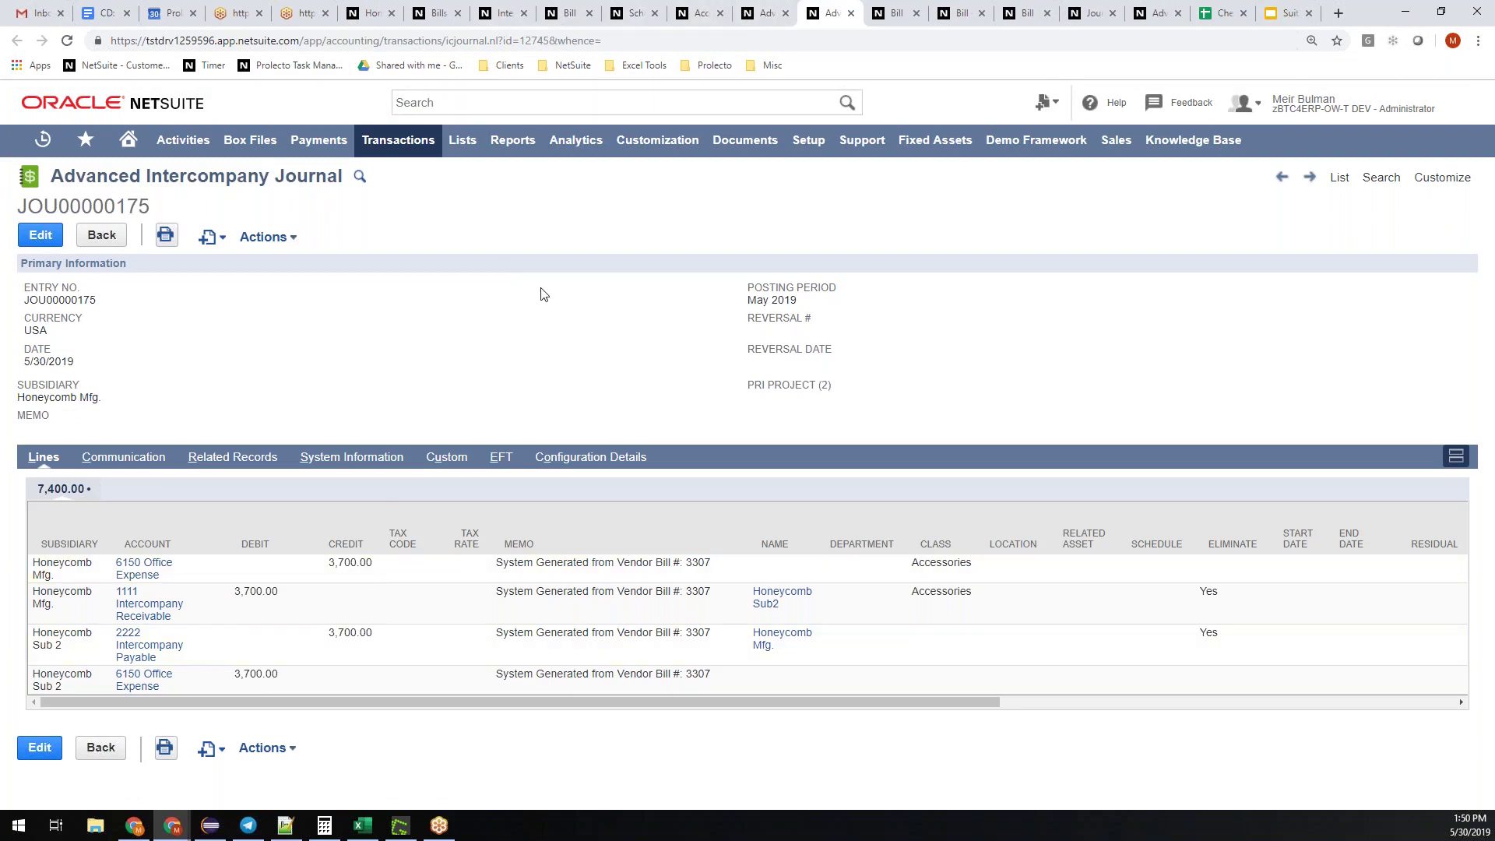
click(895, 13)
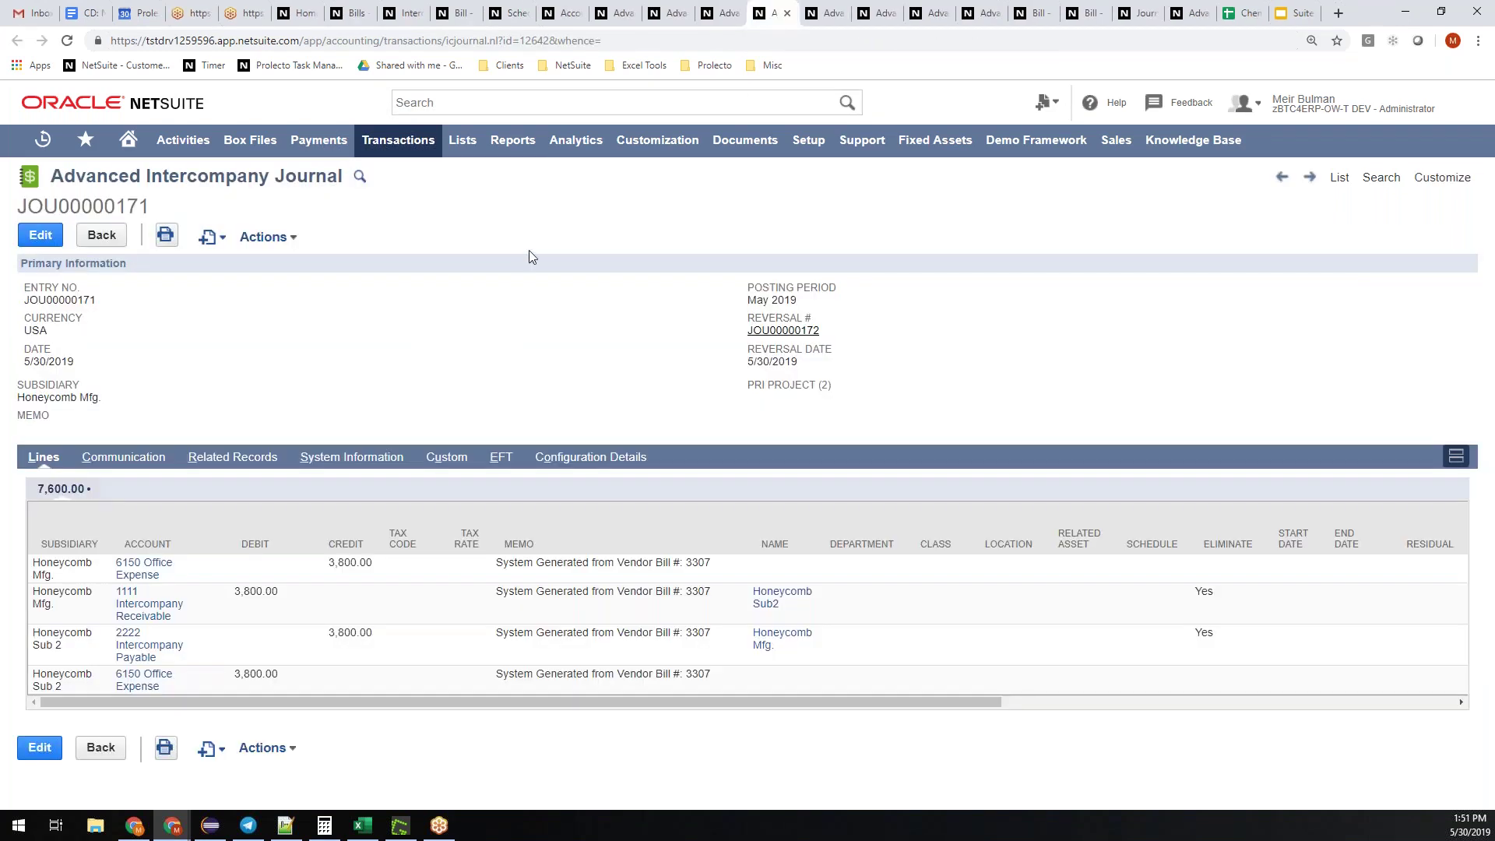
drag(827, 331, 801, 331)
click(788, 333)
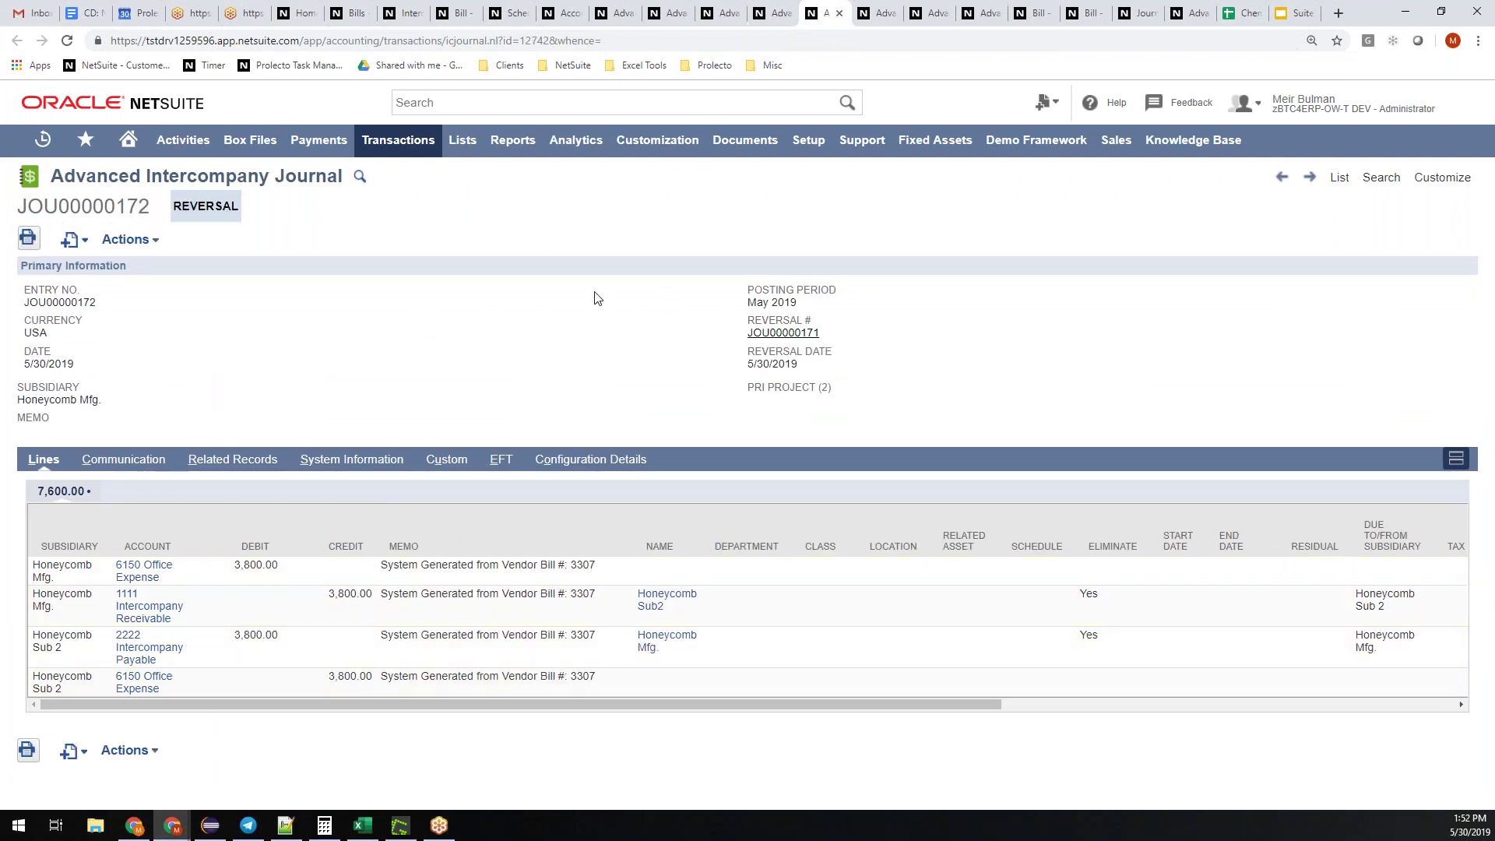
click(711, 19)
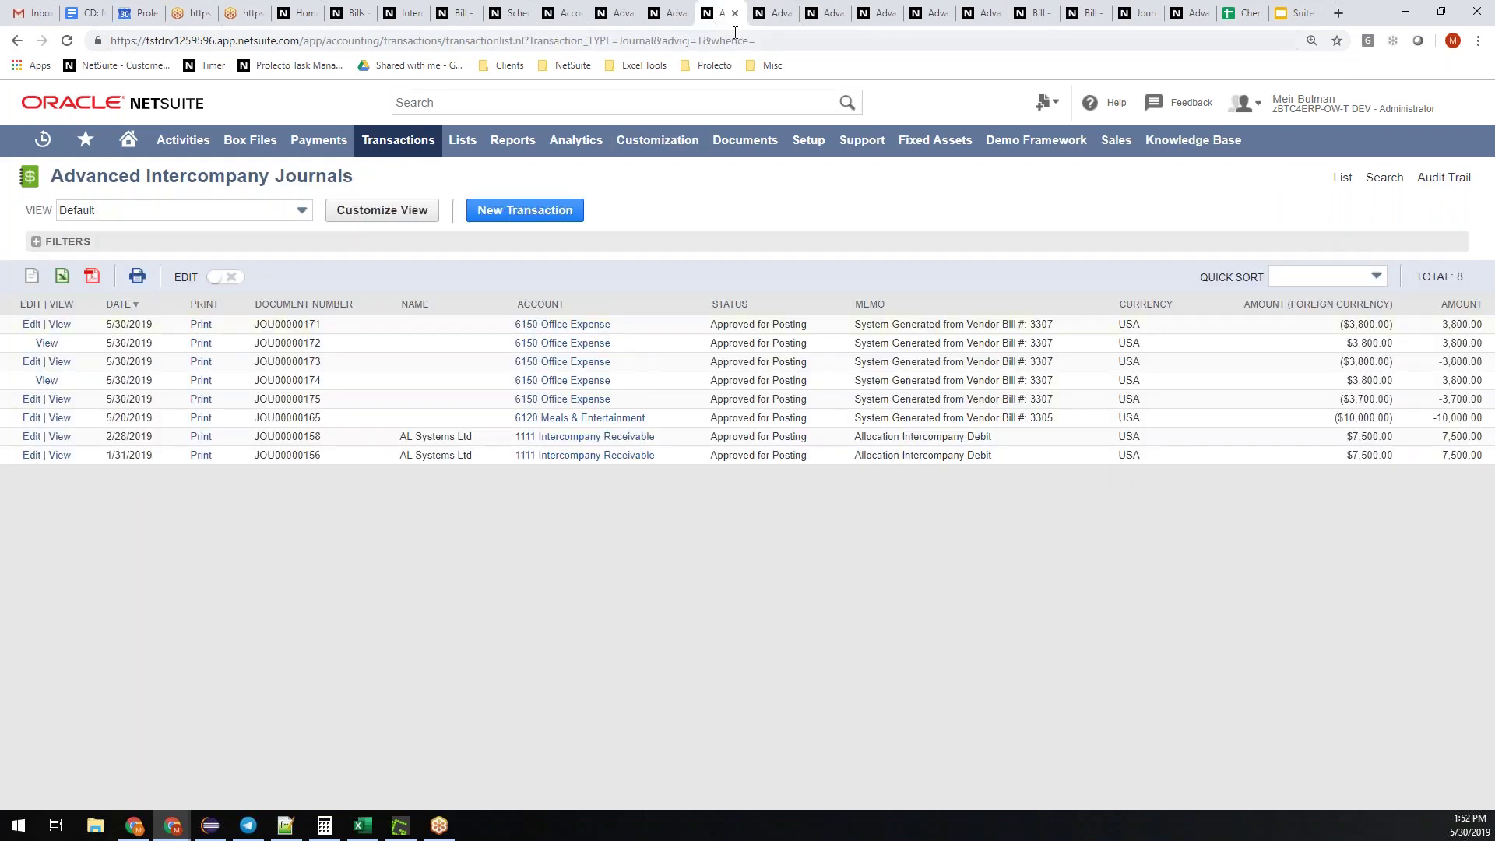
- View journal JOU00000171, then the 1111 Intercompany Receivable account record
click(774, 14)
click(559, 15)
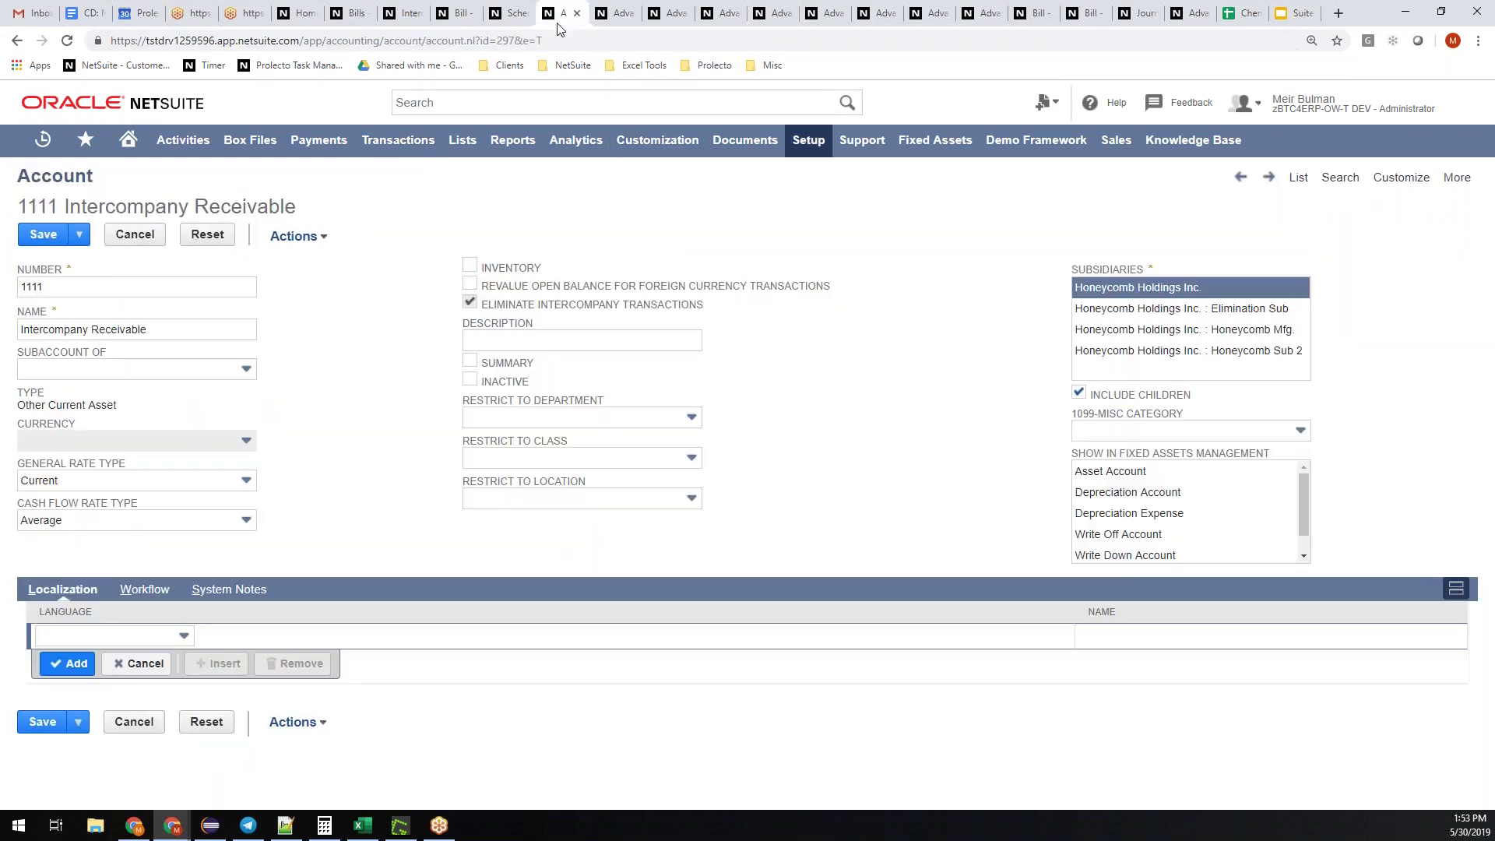